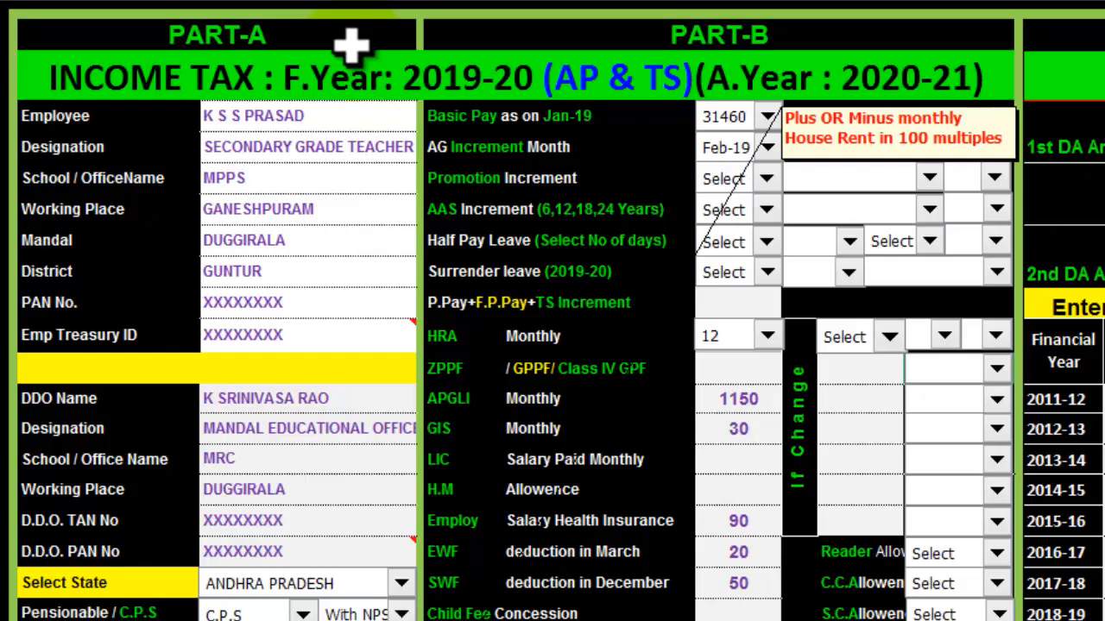
{"action": "left_click", "coordinate": [285, 39]}
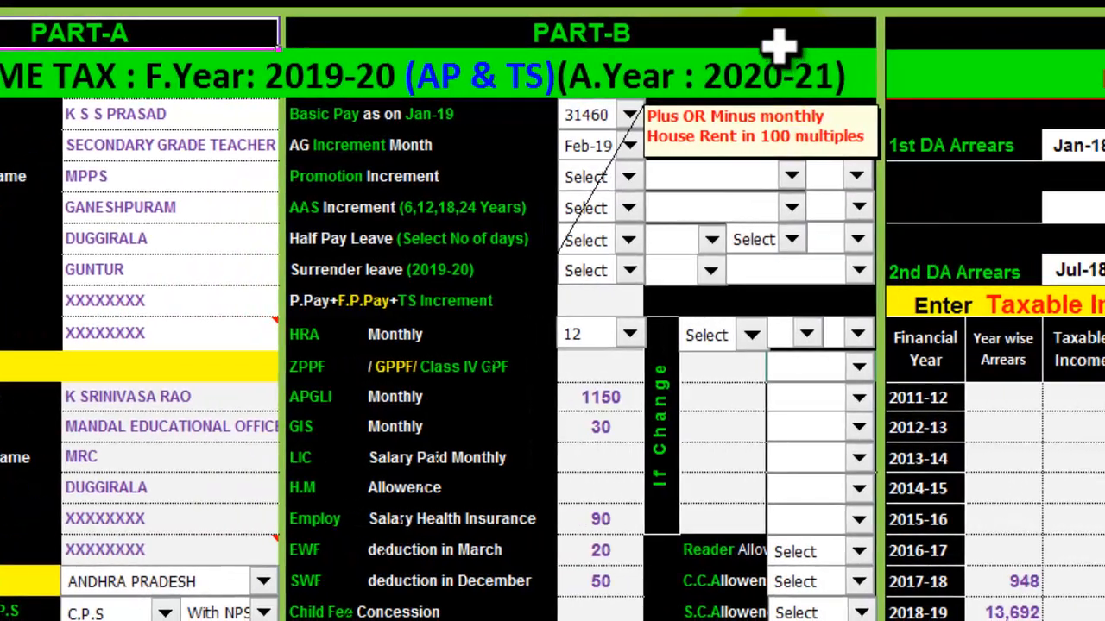
{"action": "left_click", "coordinate": [911, 40]}
{"action": "left_click", "coordinate": [916, 42]}
{"action": "left_click", "coordinate": [987, 55]}
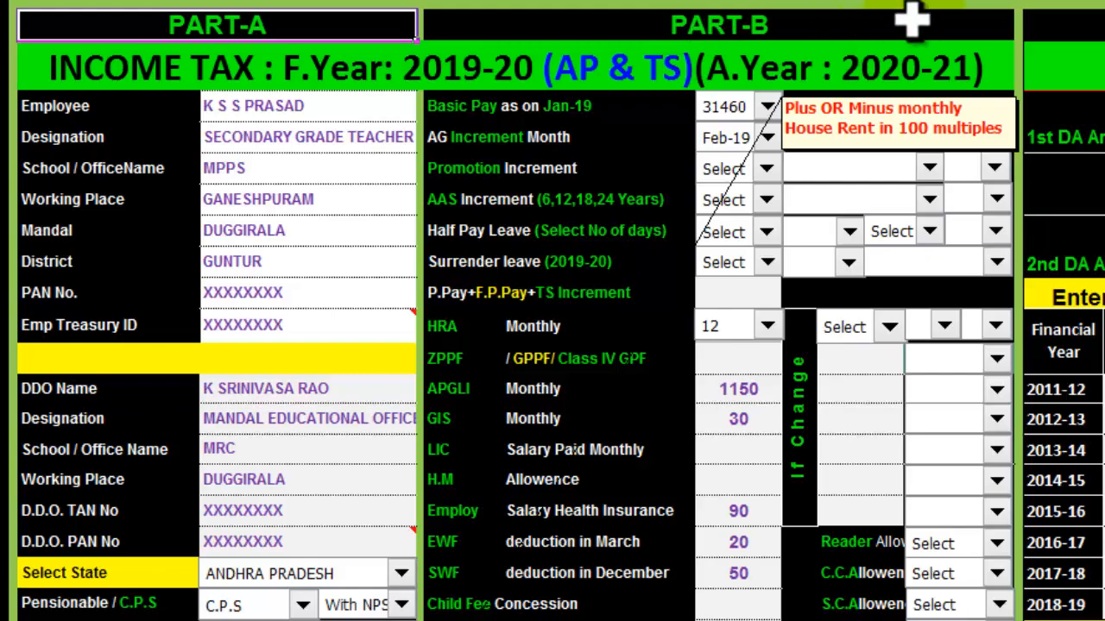
{"action": "scroll", "coordinate": [799, 141], "scroll_direction": "down", "scroll_amount": 6}
{"action": "scroll", "coordinate": [721, 432], "scroll_direction": "up", "scroll_amount": 6}
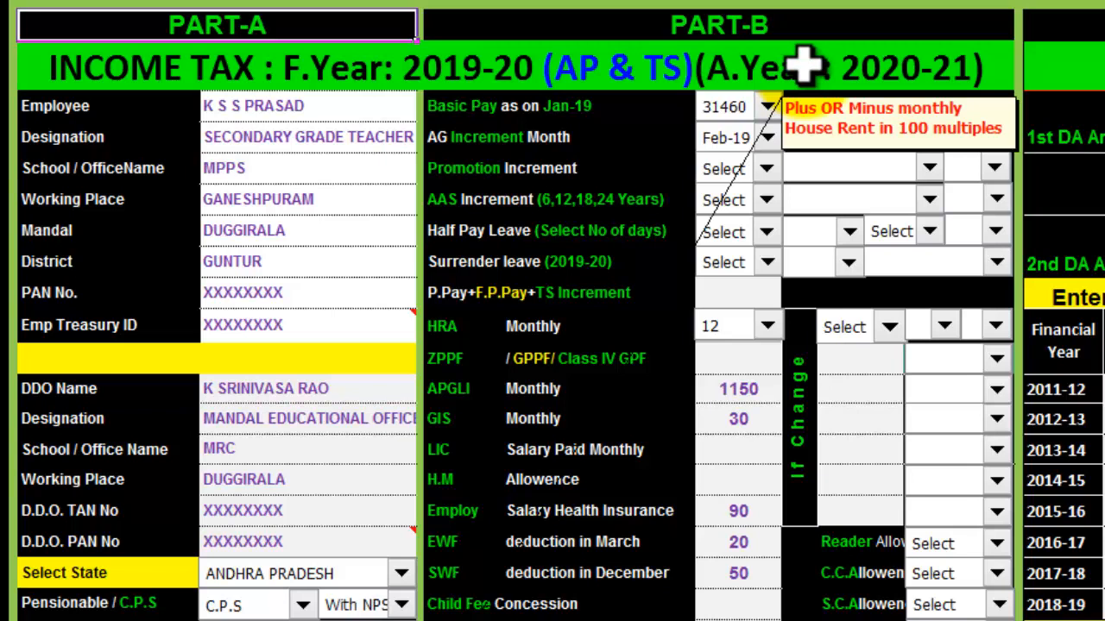
Go through the employee detail fields in PART-A, from Designation down to Emp Treasury ID.
{"action": "left_click", "coordinate": [291, 138]}
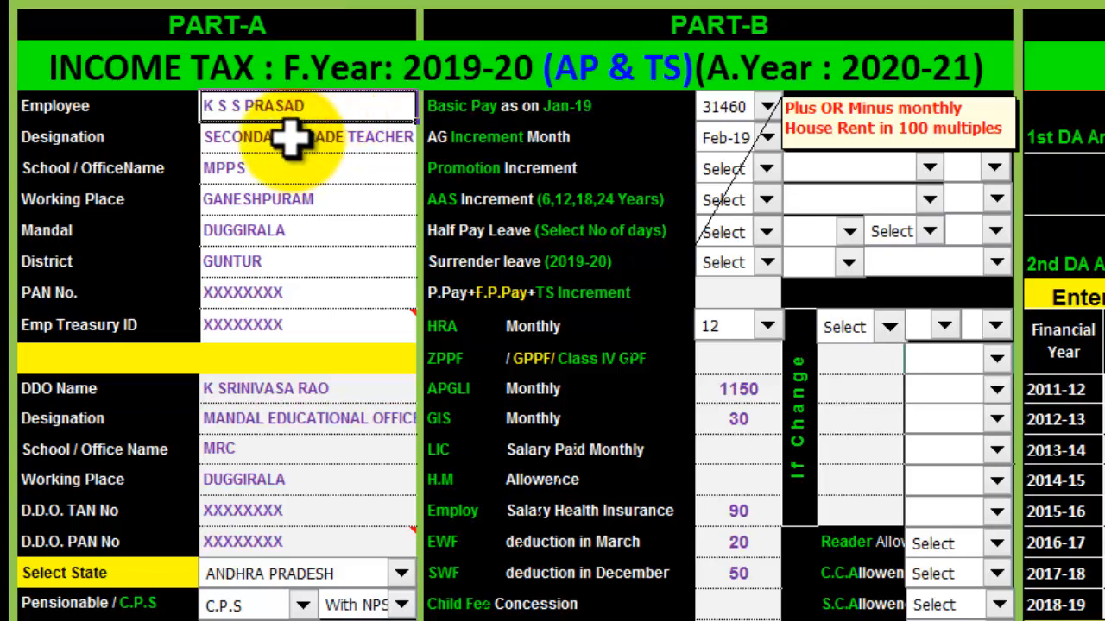
{"action": "left_click", "coordinate": [278, 170]}
{"action": "left_click", "coordinate": [311, 204]}
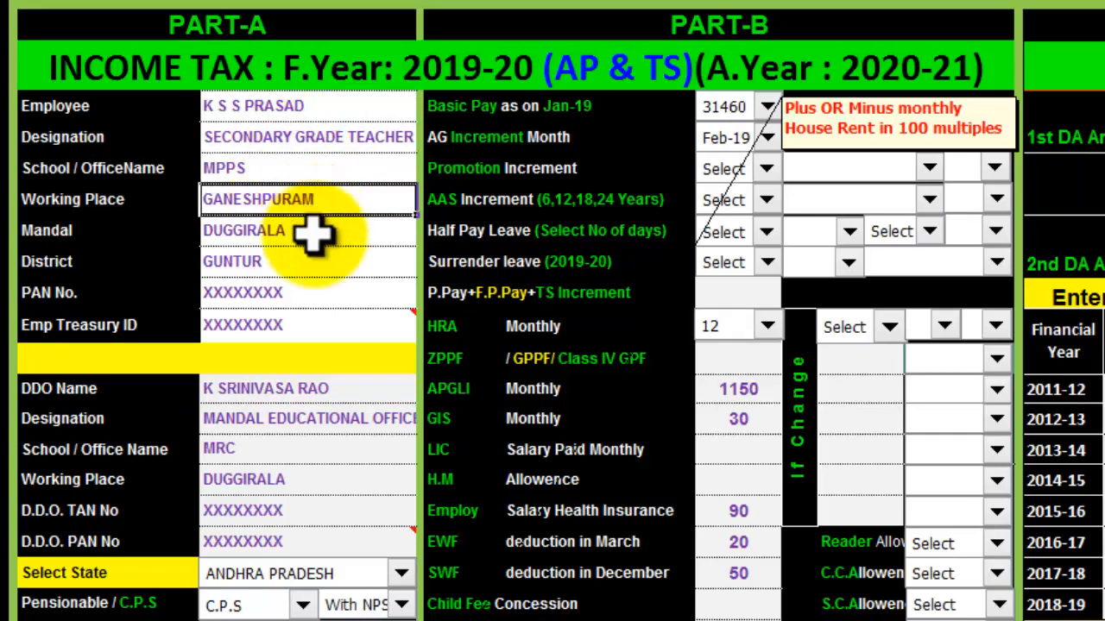
{"action": "left_click", "coordinate": [311, 231]}
{"action": "left_click", "coordinate": [303, 262]}
{"action": "left_click", "coordinate": [312, 293]}
{"action": "left_click", "coordinate": [309, 325]}
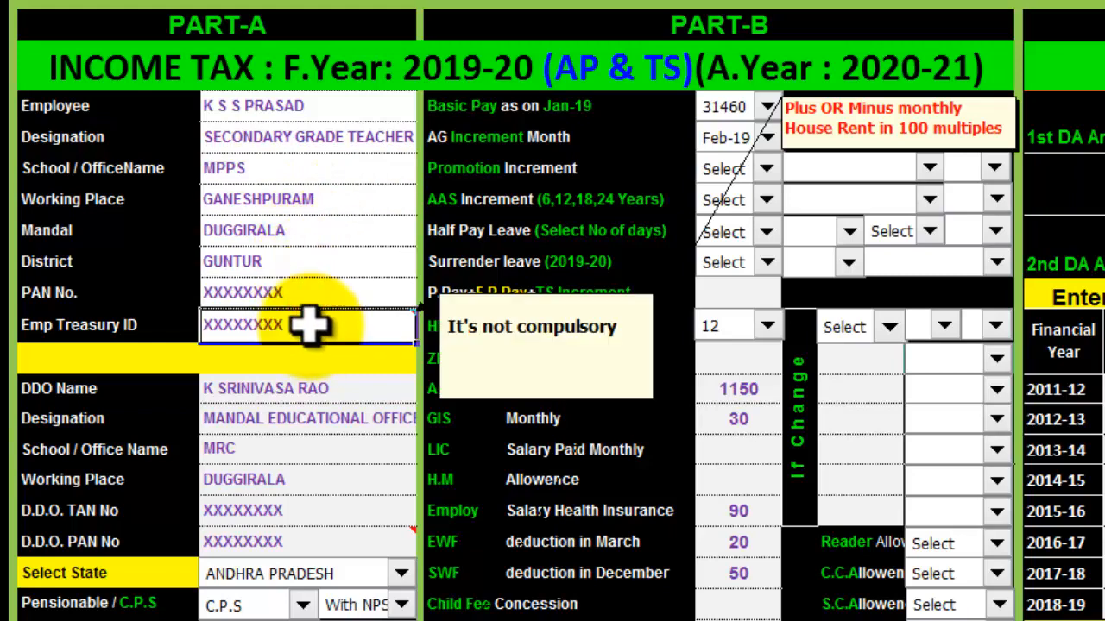
Go through the DDO detail fields in PART-A, from DDO Name down to D.D.O. PAN No.
{"action": "scroll", "coordinate": [254, 234], "scroll_direction": "down", "scroll_amount": 1}
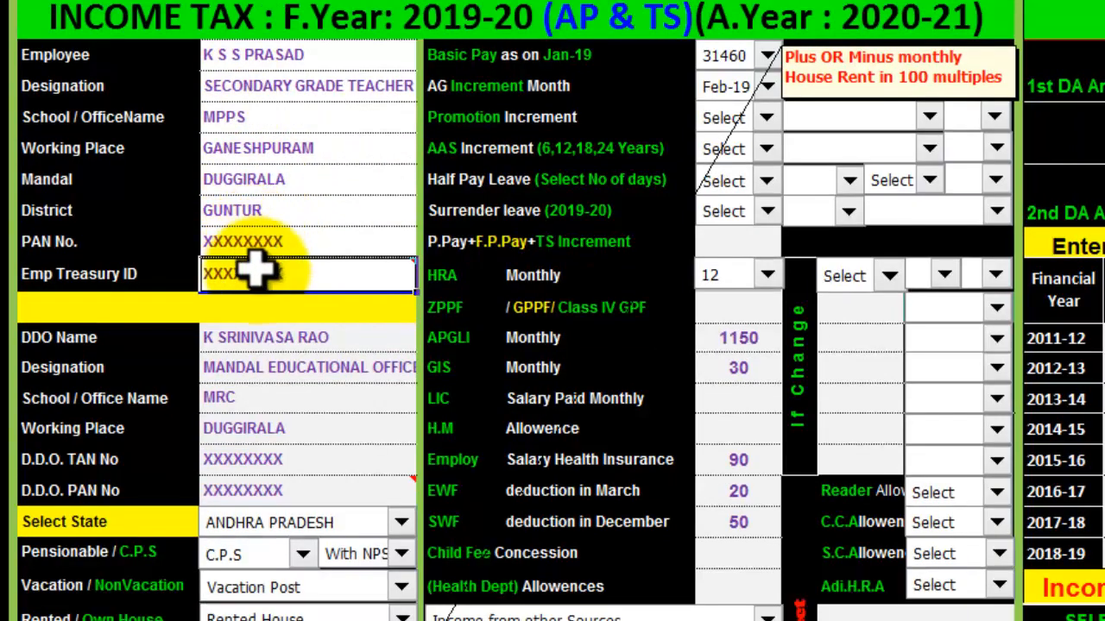
{"action": "left_click", "coordinate": [266, 337]}
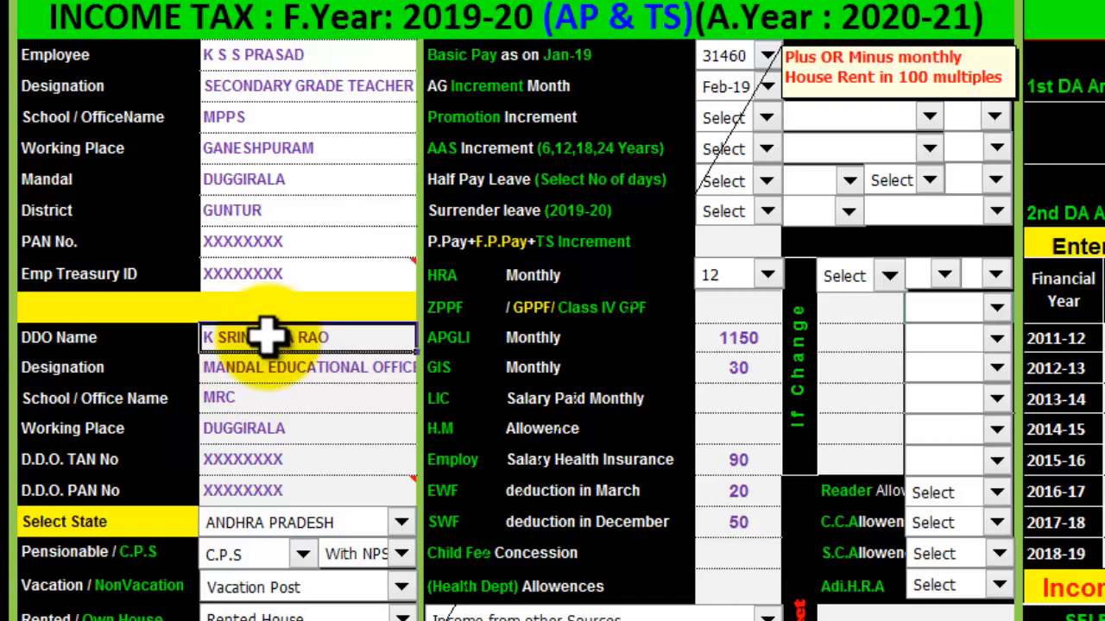
{"action": "left_click", "coordinate": [281, 368]}
{"action": "left_click", "coordinate": [289, 398]}
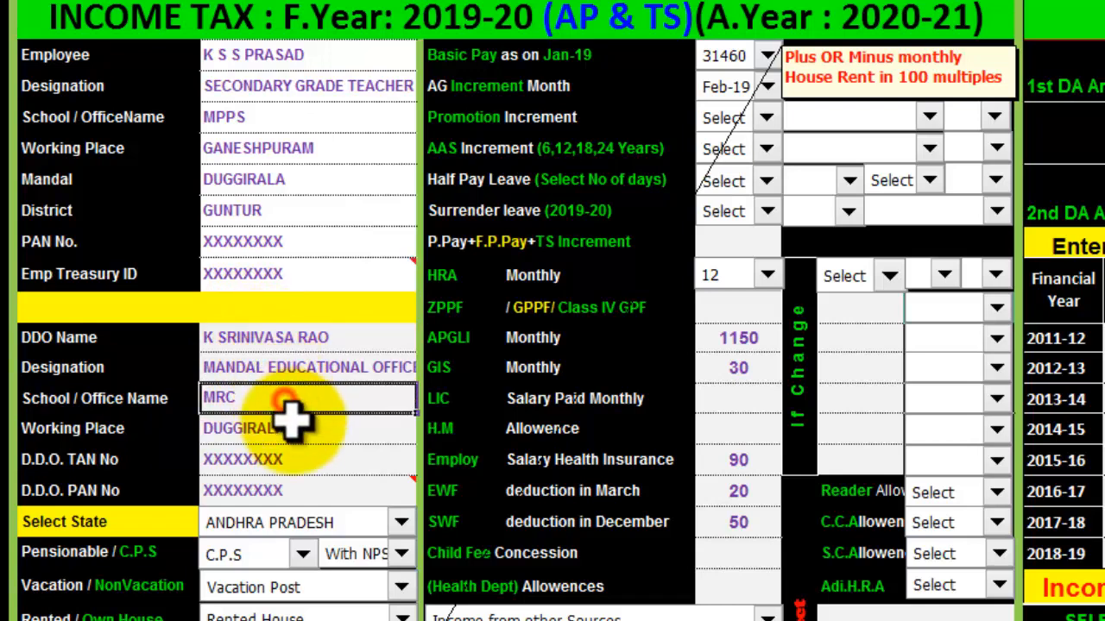
{"action": "left_click", "coordinate": [295, 427]}
{"action": "left_click", "coordinate": [314, 464]}
{"action": "left_click", "coordinate": [320, 489]}
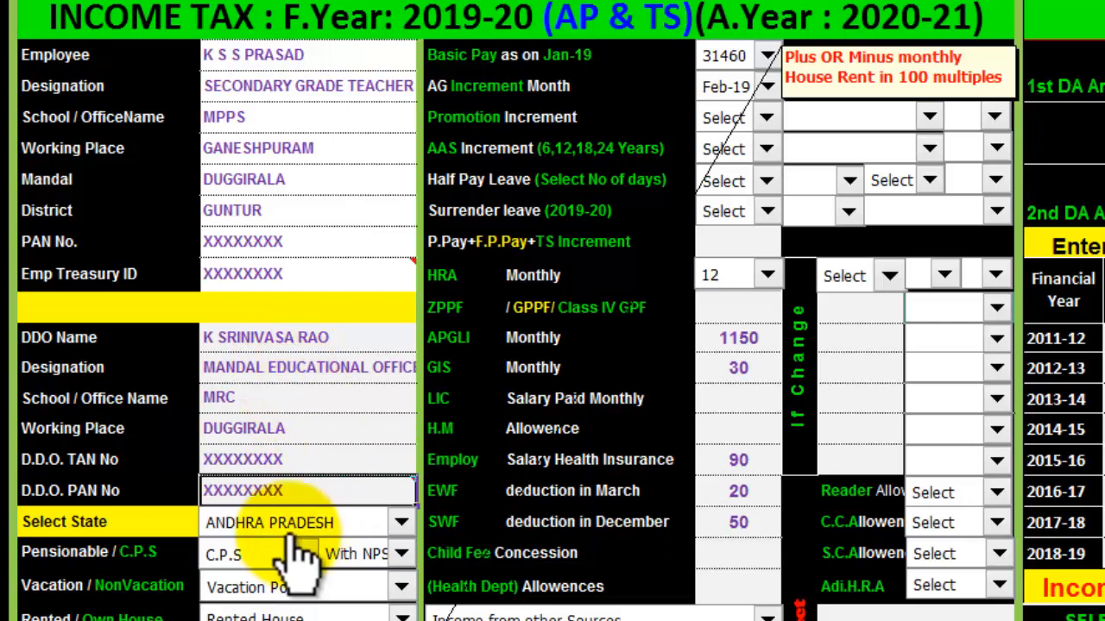
Switch the state to TELANGANA and set it back to ANDHRA PRADESH.
{"action": "left_click", "coordinate": [346, 524]}
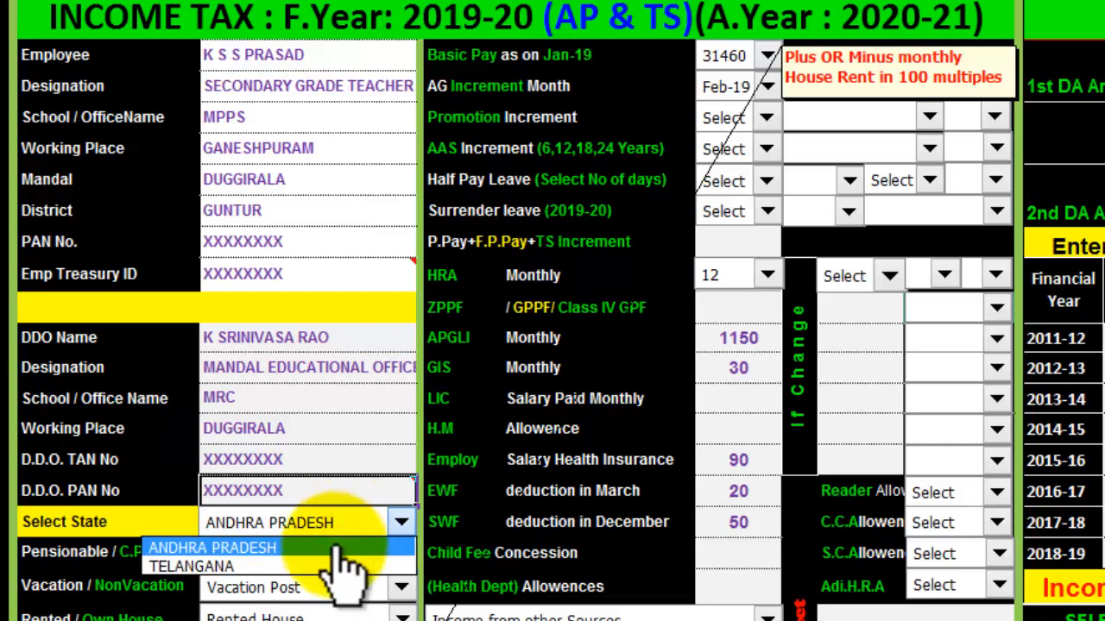
{"action": "left_click", "coordinate": [345, 566]}
{"action": "left_click", "coordinate": [343, 521]}
{"action": "left_click", "coordinate": [345, 547]}
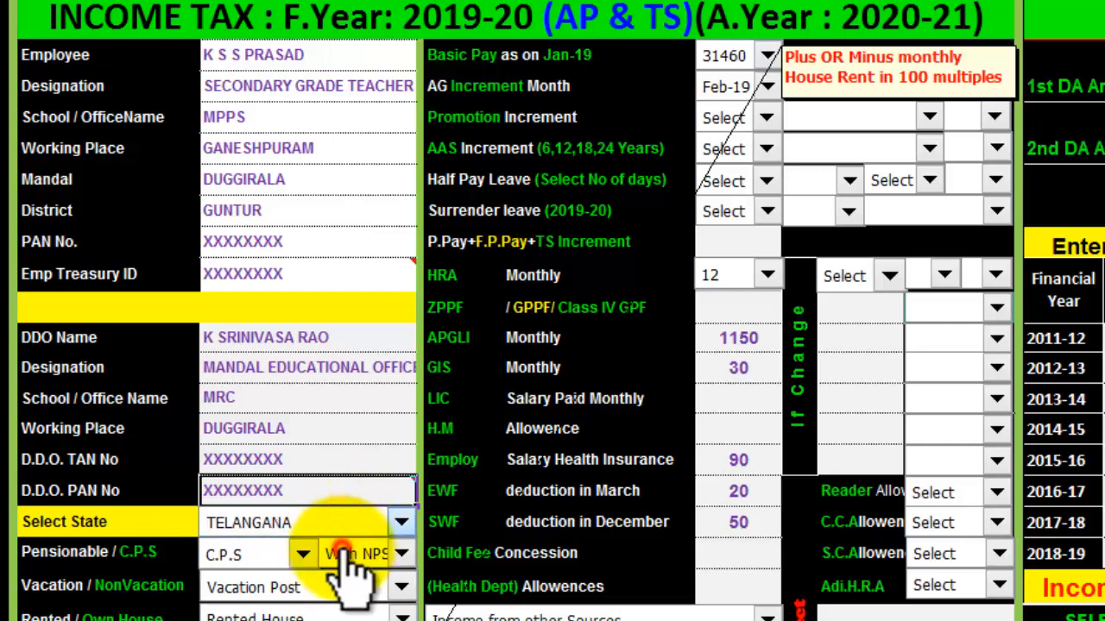
Switch the pension scheme to Pensionable and set it back to C.P.S.
{"action": "left_click", "coordinate": [294, 556]}
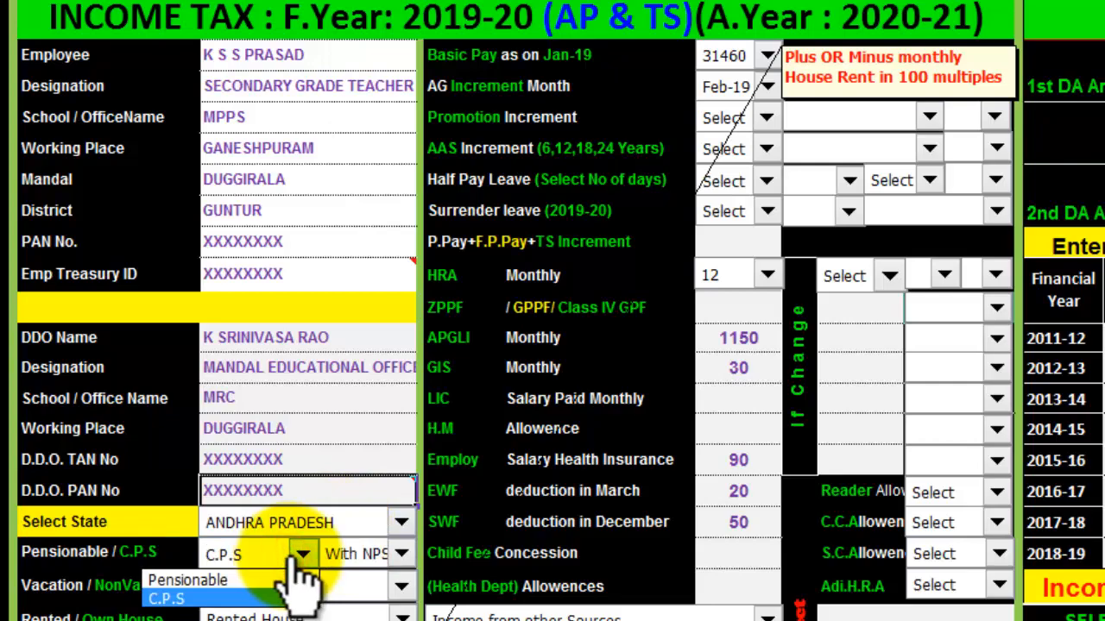
{"action": "left_click", "coordinate": [298, 580]}
{"action": "left_click", "coordinate": [296, 558]}
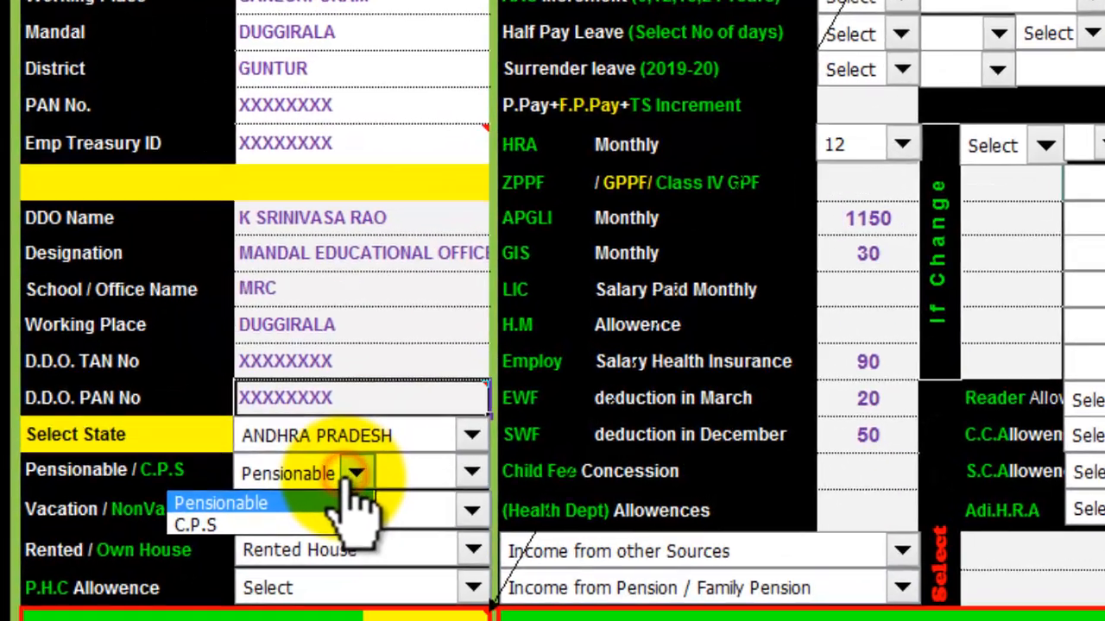
{"action": "left_click", "coordinate": [292, 573]}
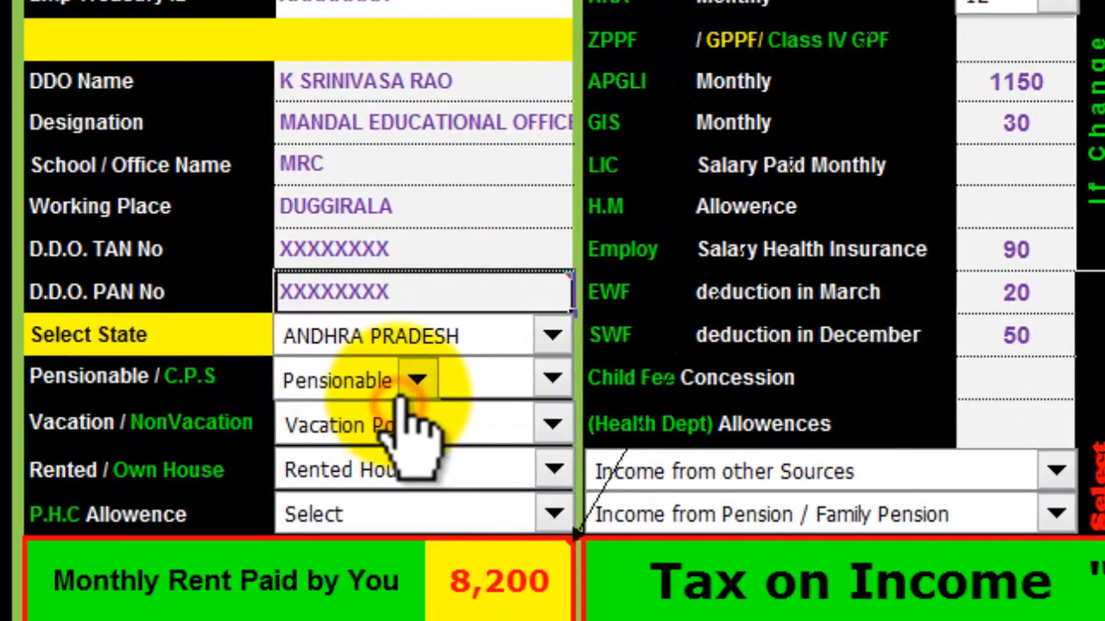
{"action": "left_click", "coordinate": [409, 390]}
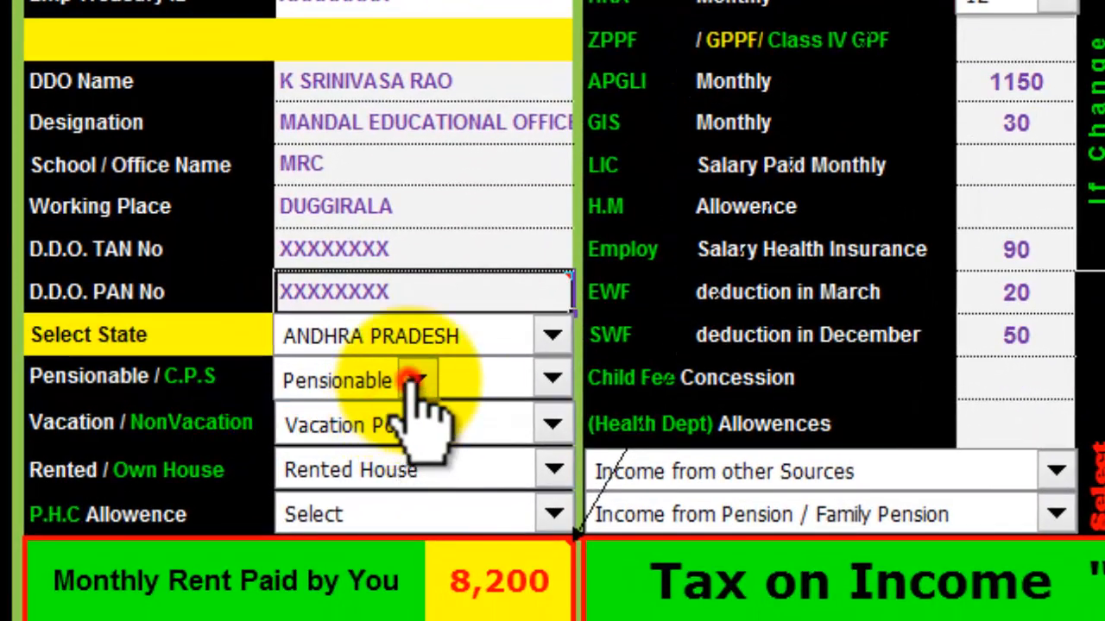
{"action": "left_click", "coordinate": [407, 440]}
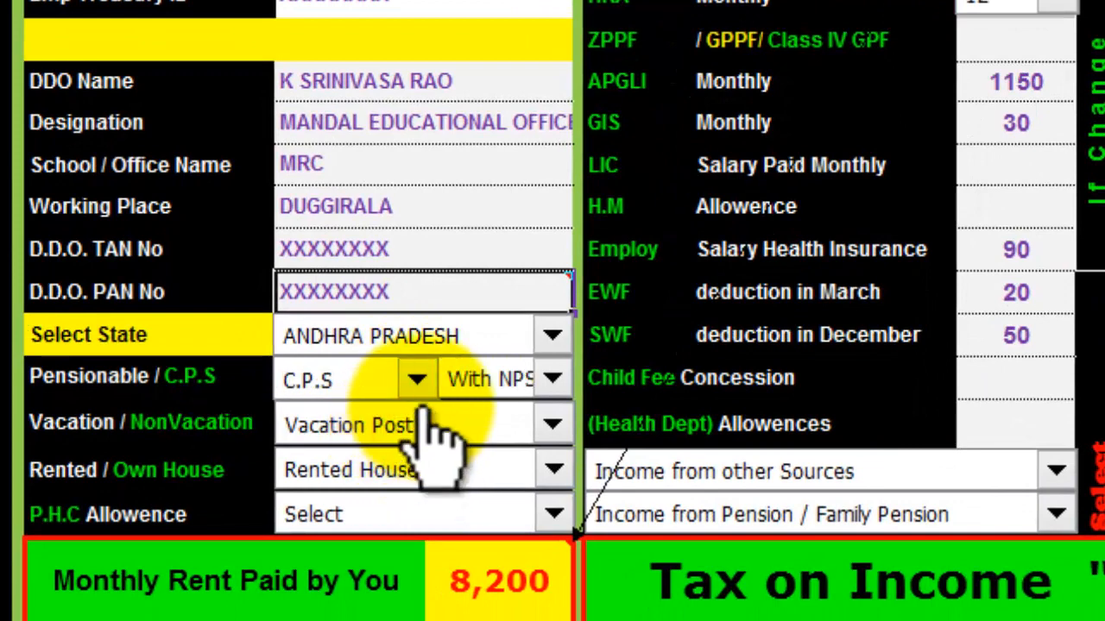
Examine the Vacation / NonVacation options and keep Vacation Post selected.
{"action": "left_click", "coordinate": [503, 432]}
{"action": "left_click", "coordinate": [501, 430]}
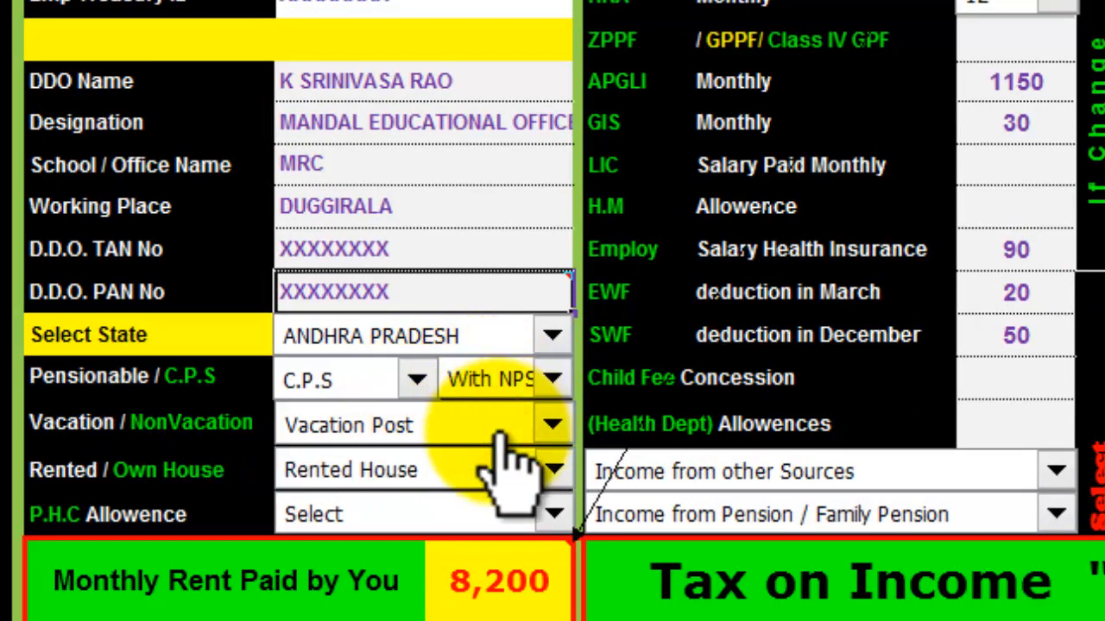
{"action": "left_click", "coordinate": [499, 429]}
{"action": "left_click", "coordinate": [503, 459]}
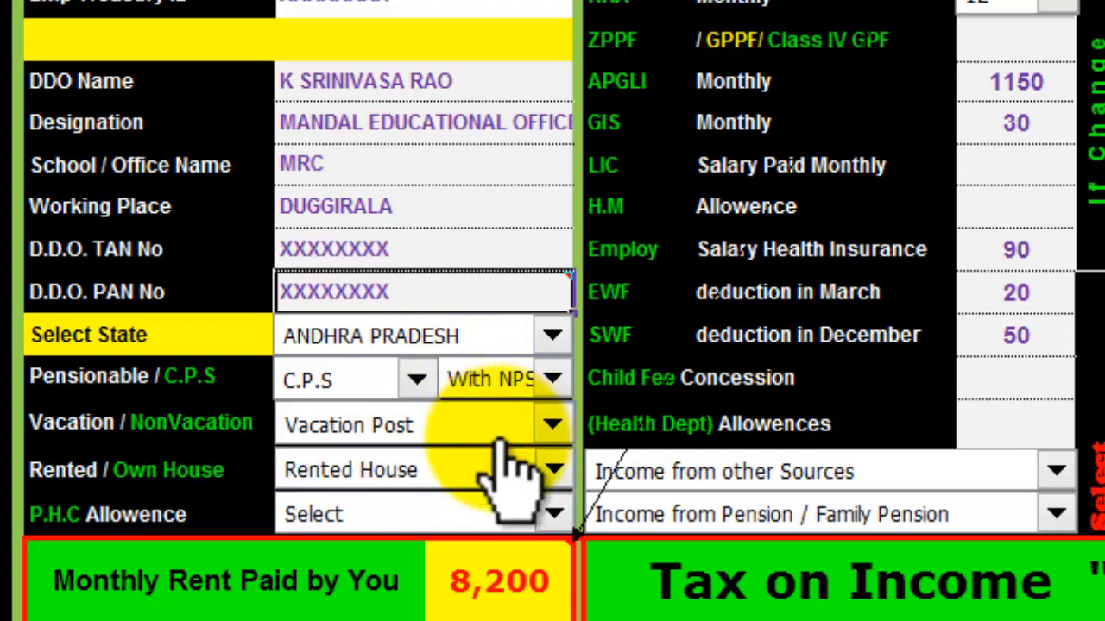
Switch the housing type to Own House and set it back to Rented House.
{"action": "left_click", "coordinate": [503, 466]}
{"action": "left_click", "coordinate": [503, 467]}
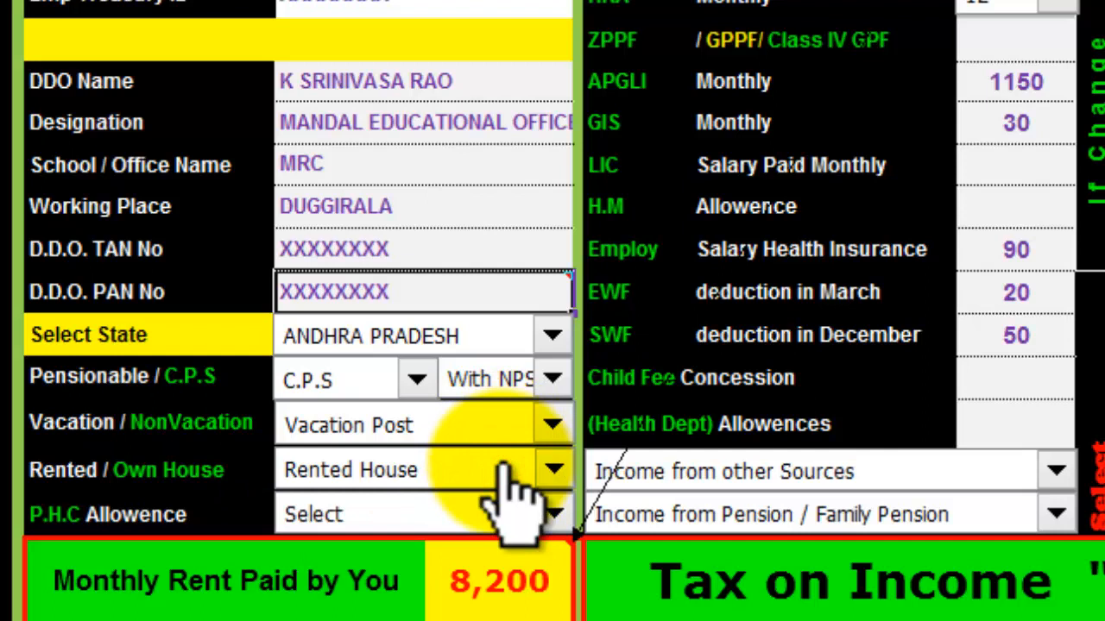
{"action": "left_click", "coordinate": [502, 466]}
{"action": "left_click", "coordinate": [504, 472]}
{"action": "left_click", "coordinate": [515, 467]}
{"action": "left_click", "coordinate": [499, 529]}
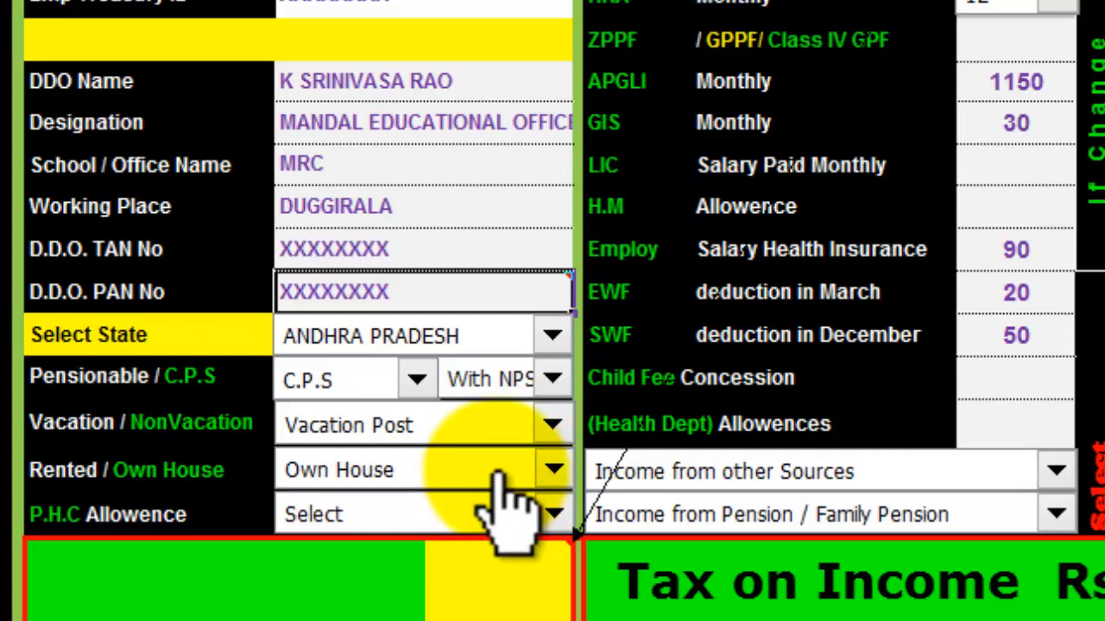
{"action": "left_click", "coordinate": [497, 472]}
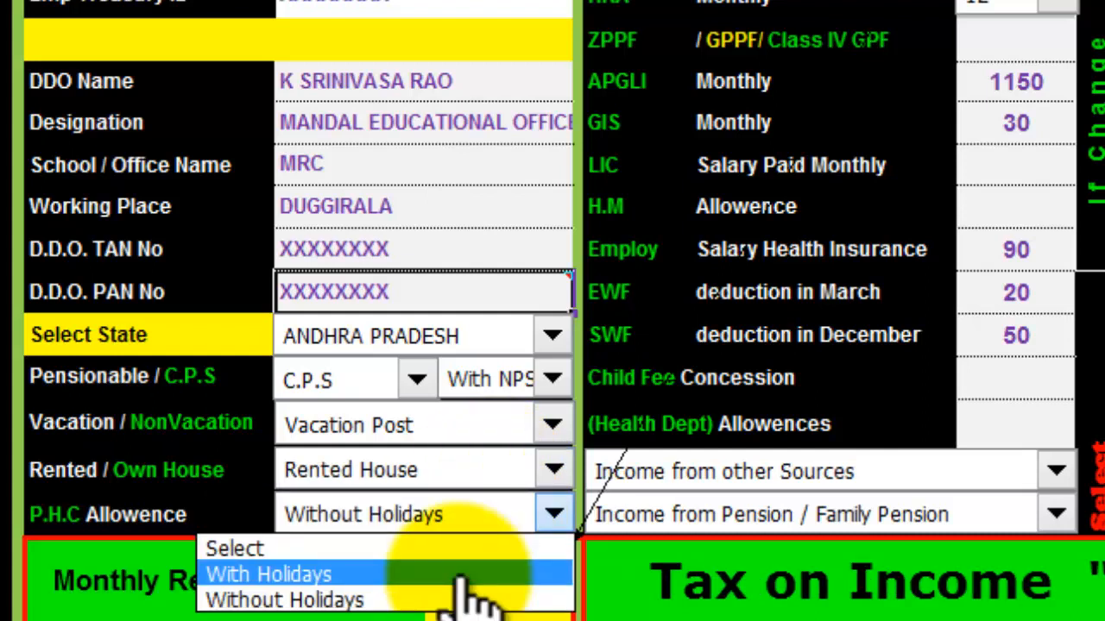
Try With Holidays and Without Holidays for the P.H.C allowance and reset it to Select.
{"action": "left_click", "coordinate": [457, 575]}
{"action": "key", "text": "alt+Down"}
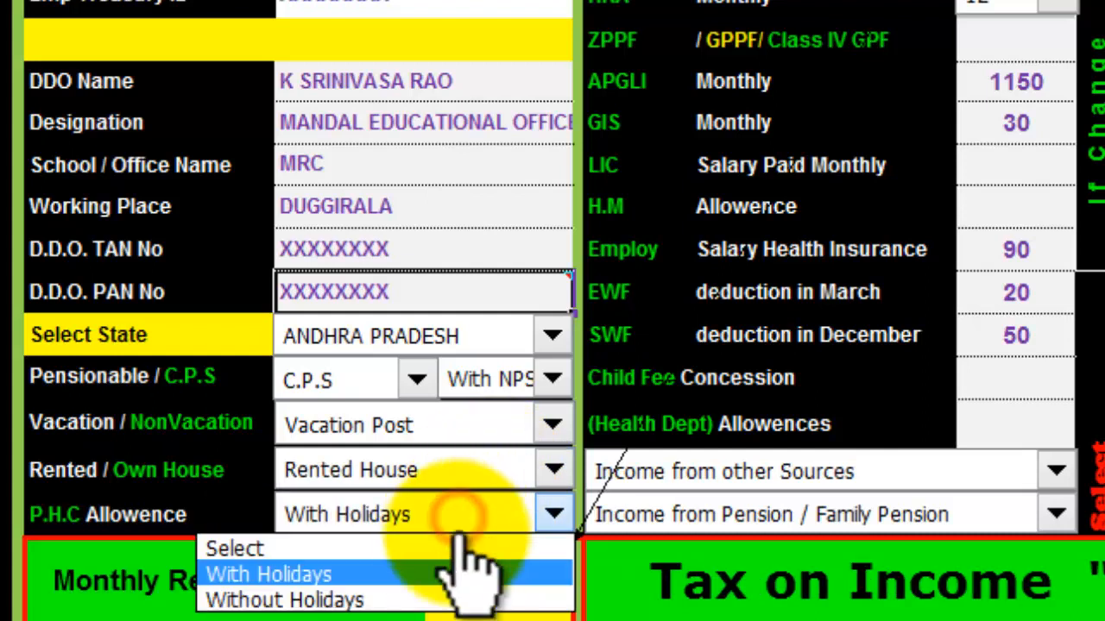
{"action": "left_click", "coordinate": [459, 598]}
{"action": "key", "text": "alt+Down"}
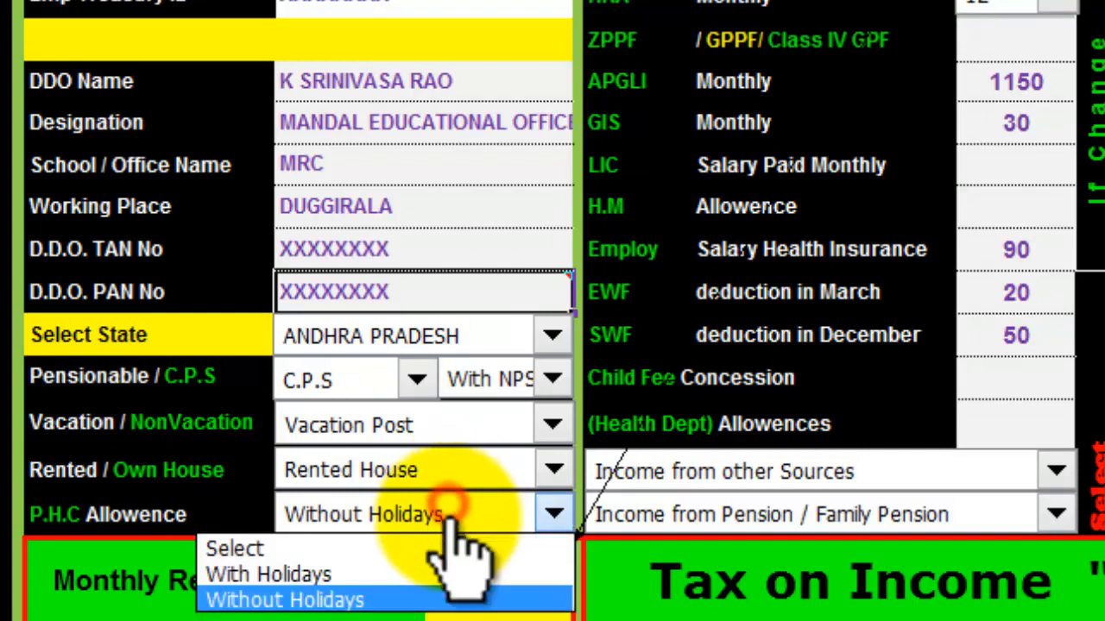
{"action": "left_click", "coordinate": [453, 550]}
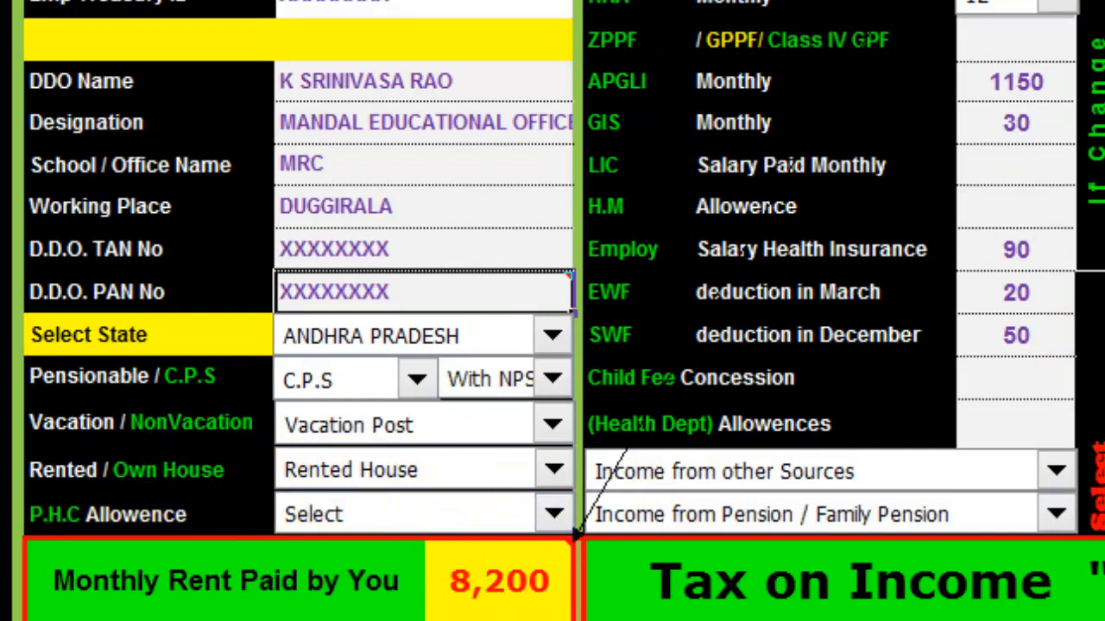
Set the basic pay as on Jan-19 to 31460 and the AG increment month to Feb-19.
{"action": "left_click", "coordinate": [477, 139]}
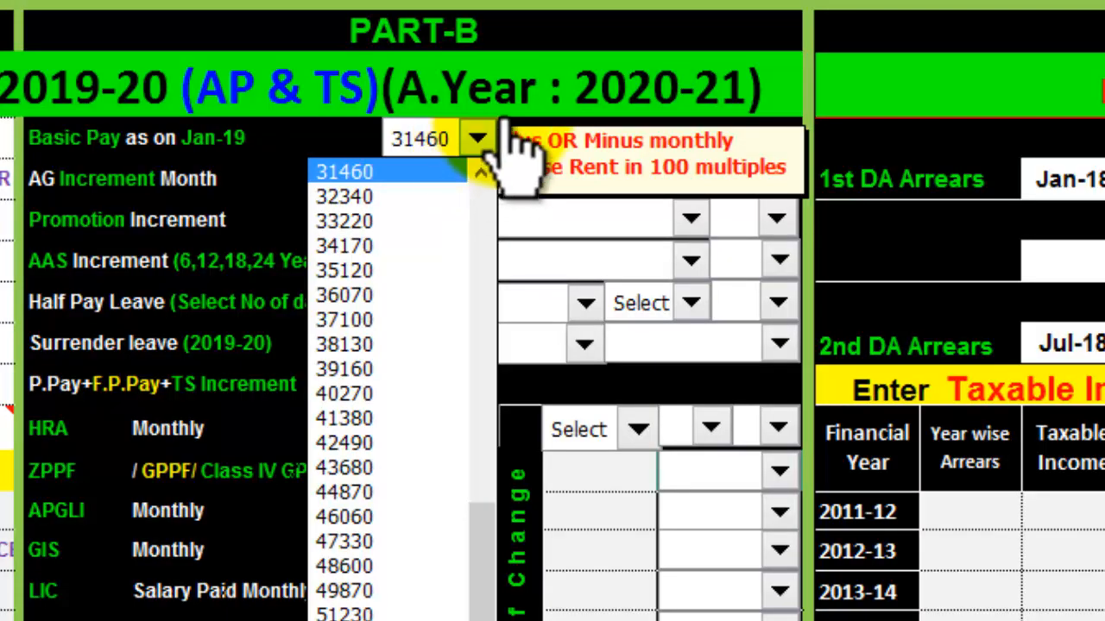
{"action": "left_click", "coordinate": [449, 172]}
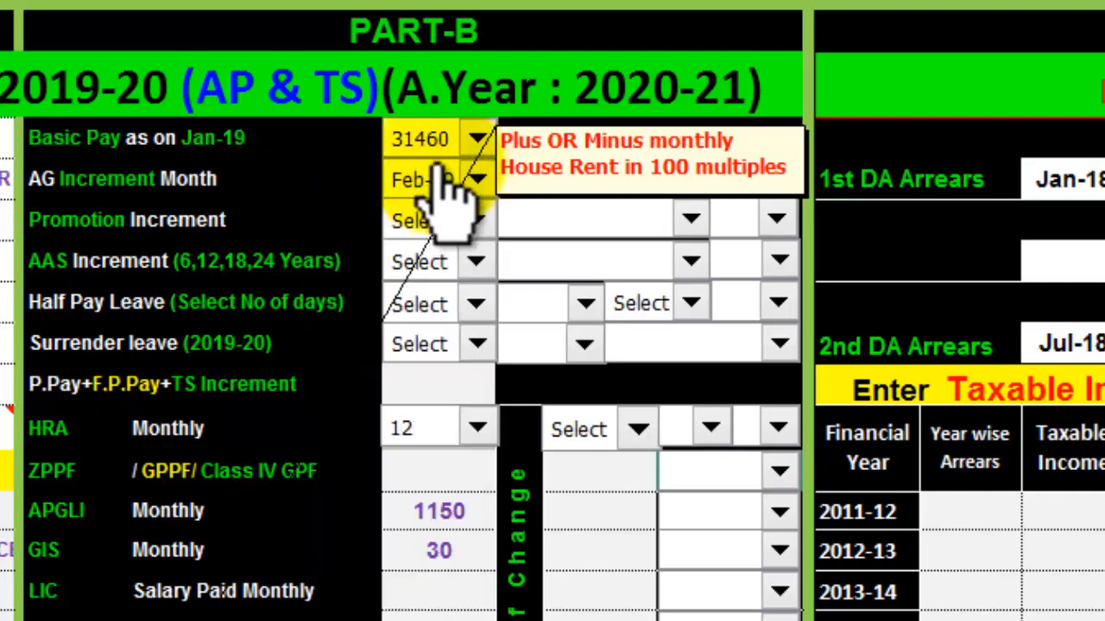
{"action": "left_click", "coordinate": [474, 181]}
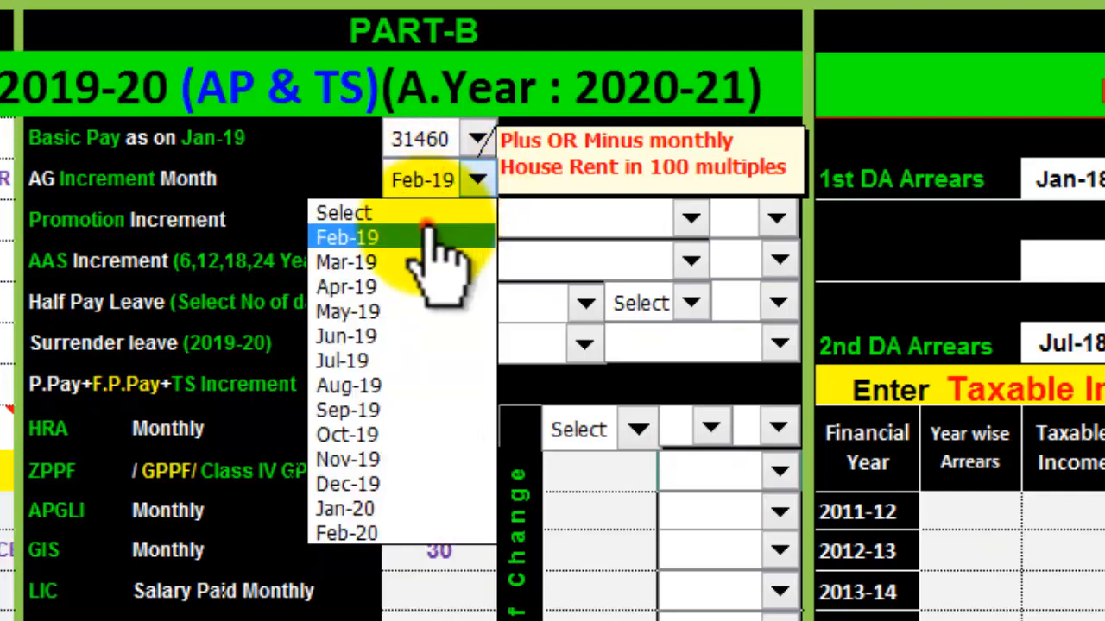
{"action": "left_click", "coordinate": [442, 231]}
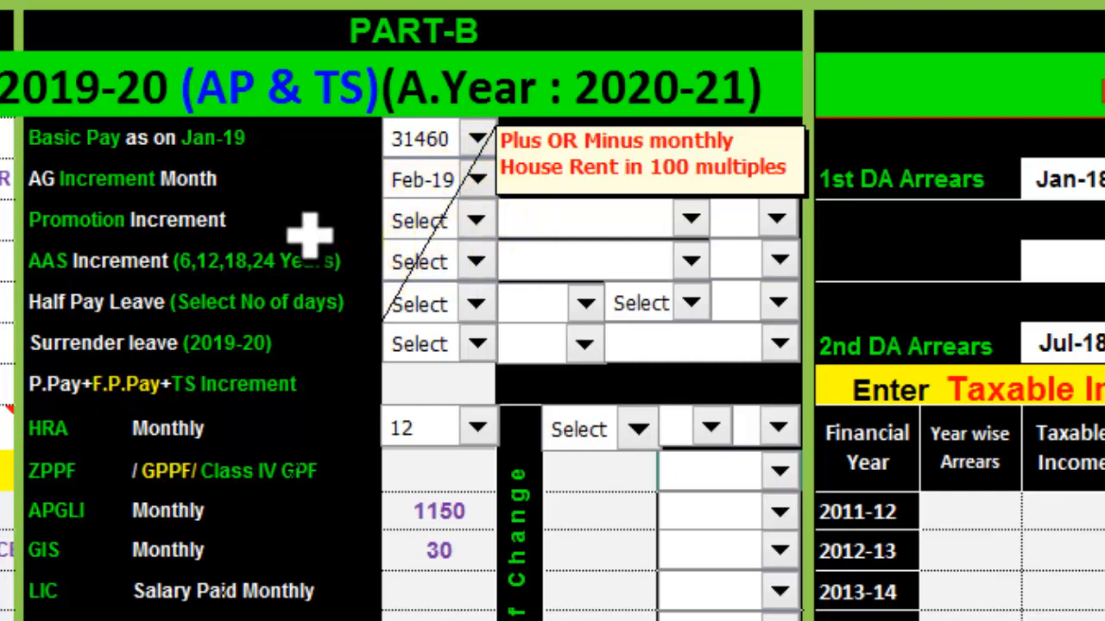
Set the promotion increment to Nov-19 with Promotion date as its basis and open the choices for the day.
{"action": "left_click", "coordinate": [476, 220]}
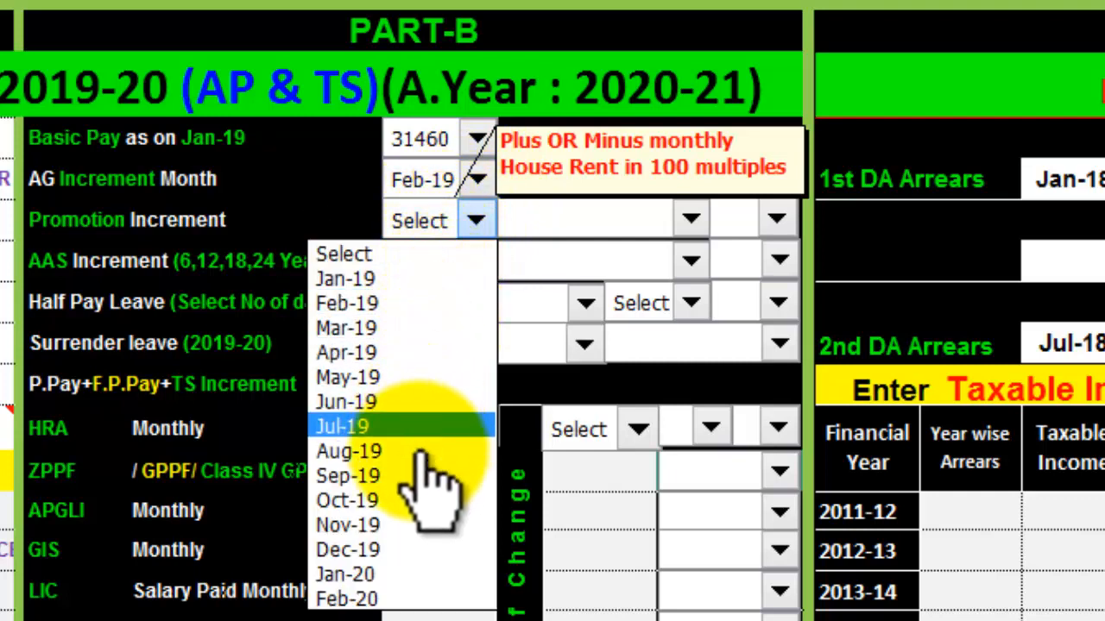
{"action": "left_click", "coordinate": [423, 524]}
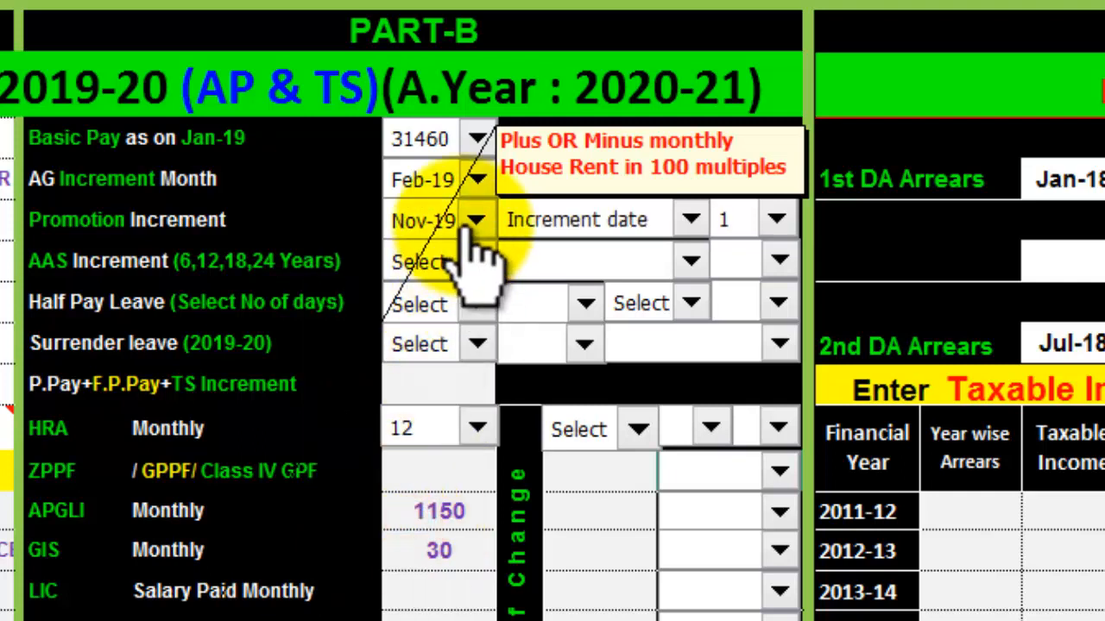
{"action": "left_click", "coordinate": [691, 220]}
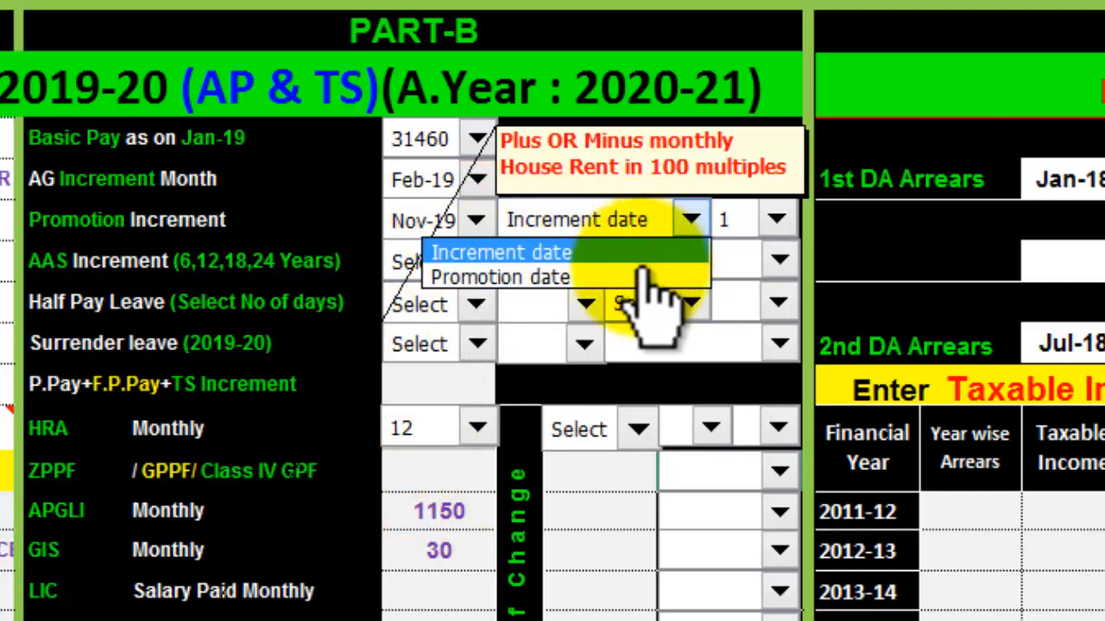
{"action": "left_click", "coordinate": [643, 252]}
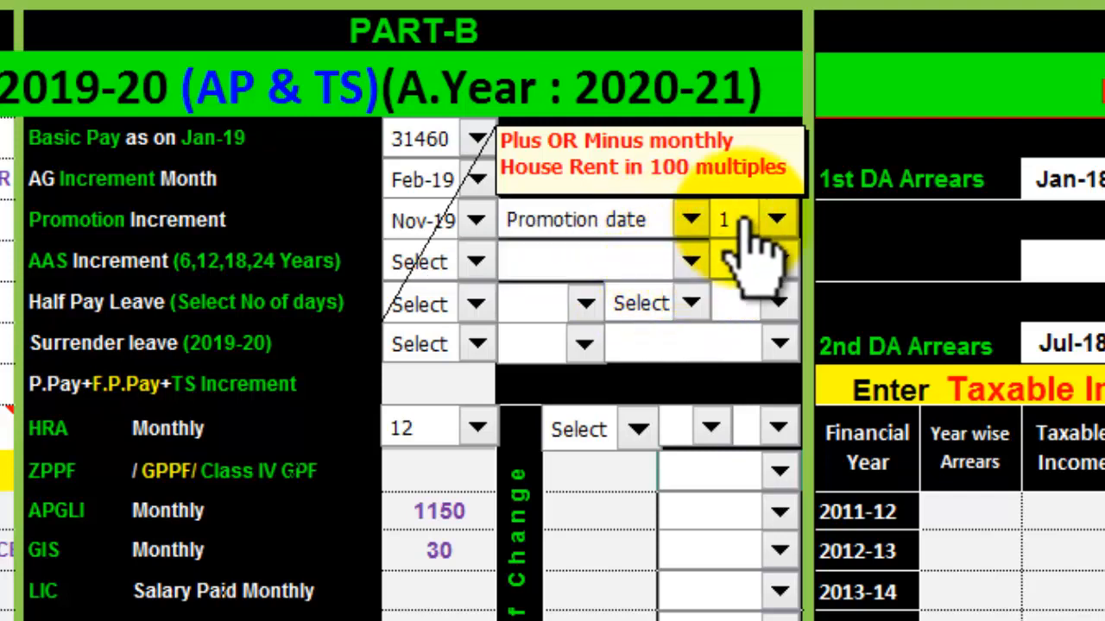
{"action": "left_click", "coordinate": [776, 221]}
Reset the promotion increment month to Select.
{"action": "left_click", "coordinate": [452, 220]}
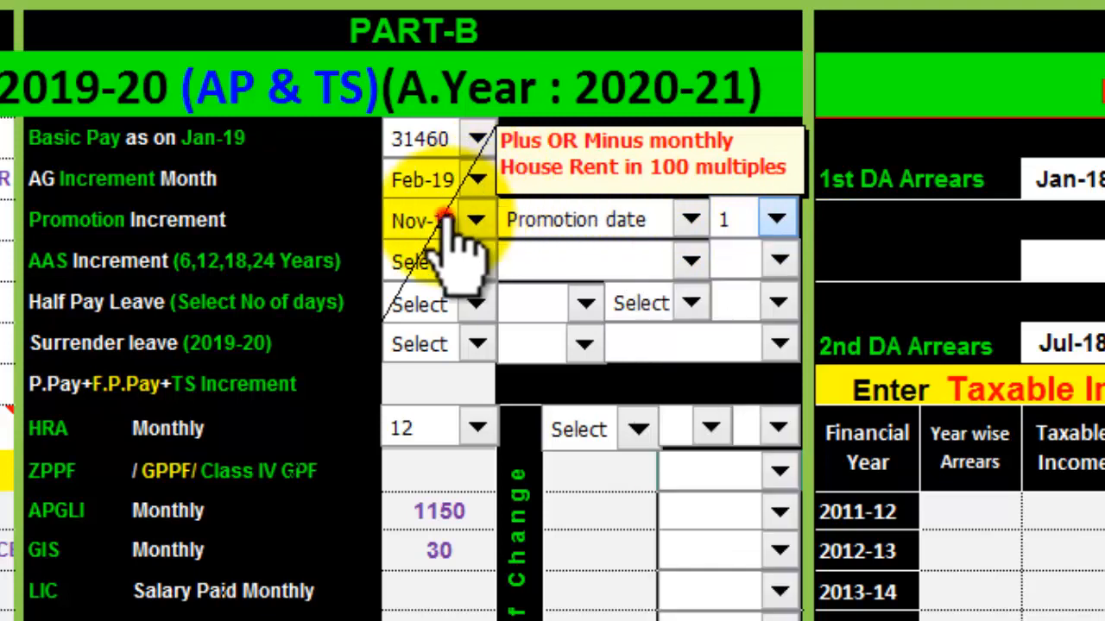
{"action": "left_click", "coordinate": [451, 220]}
{"action": "left_click", "coordinate": [403, 253]}
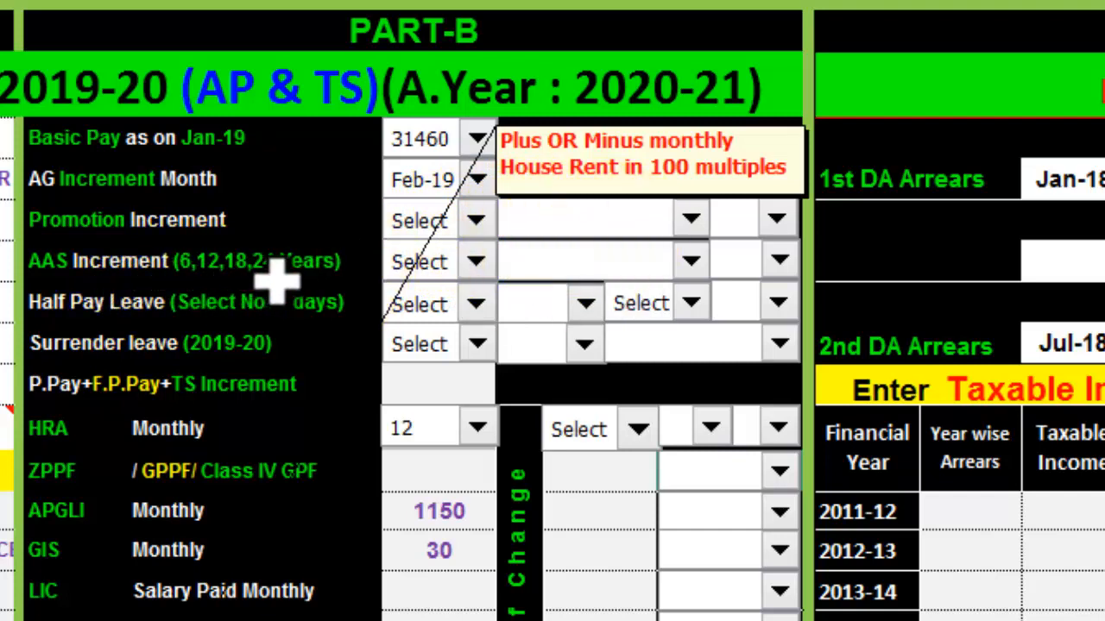
Try Applicable for the AAS increment, look at its month and day choices, and reset it to Select.
{"action": "left_click", "coordinate": [473, 264]}
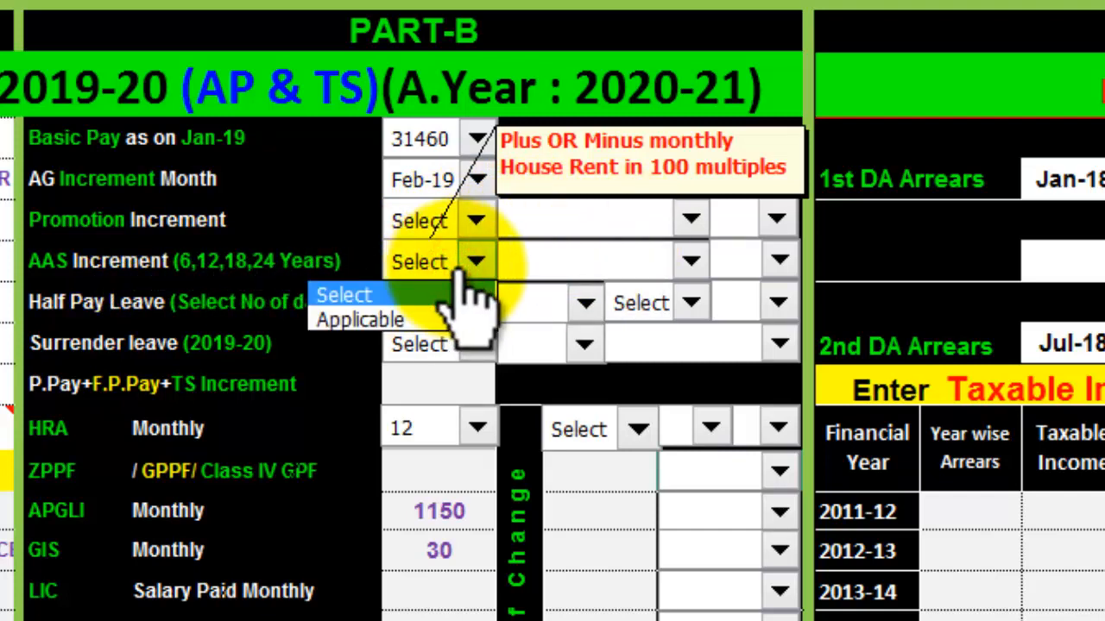
{"action": "left_click", "coordinate": [446, 319]}
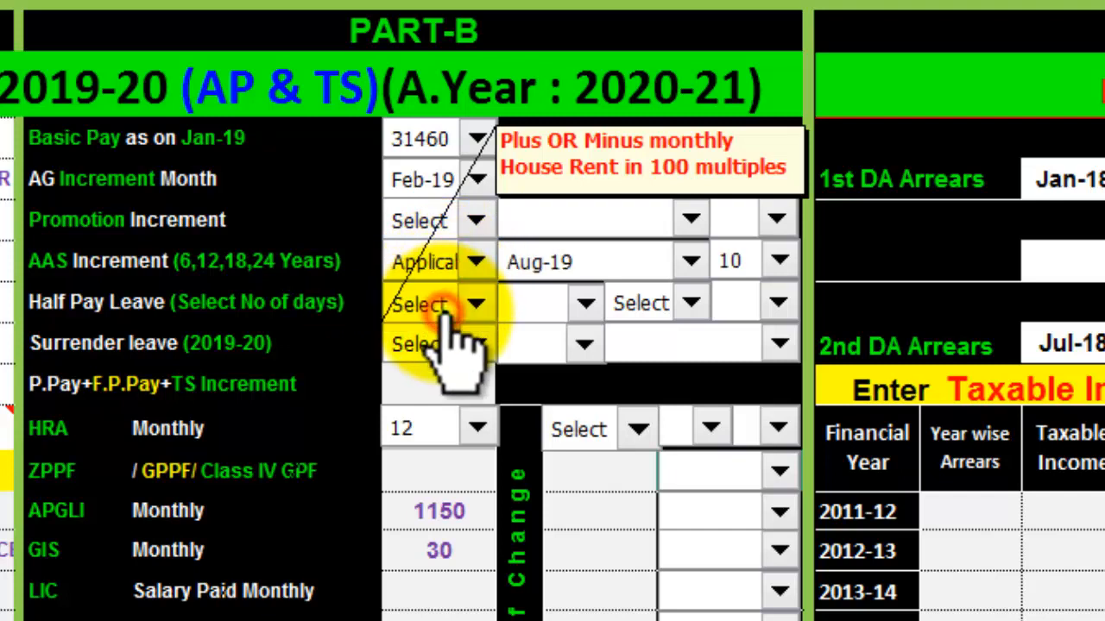
{"action": "left_click", "coordinate": [609, 261]}
{"action": "left_click", "coordinate": [765, 267]}
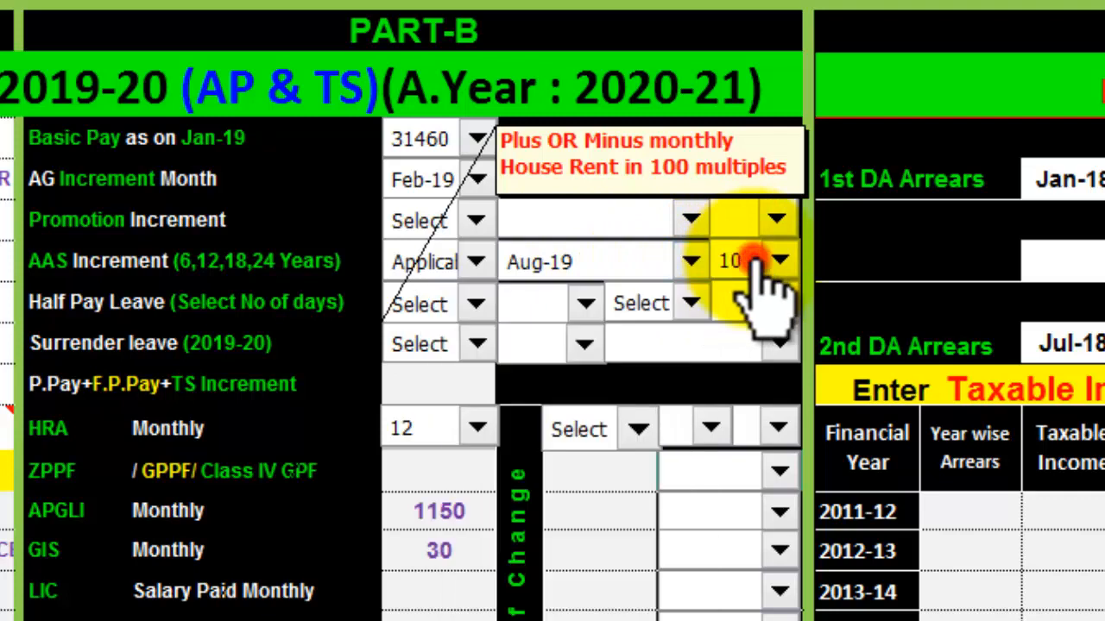
{"action": "left_click", "coordinate": [770, 264]}
{"action": "left_click", "coordinate": [476, 262]}
{"action": "left_click", "coordinate": [476, 261]}
{"action": "left_click", "coordinate": [427, 294]}
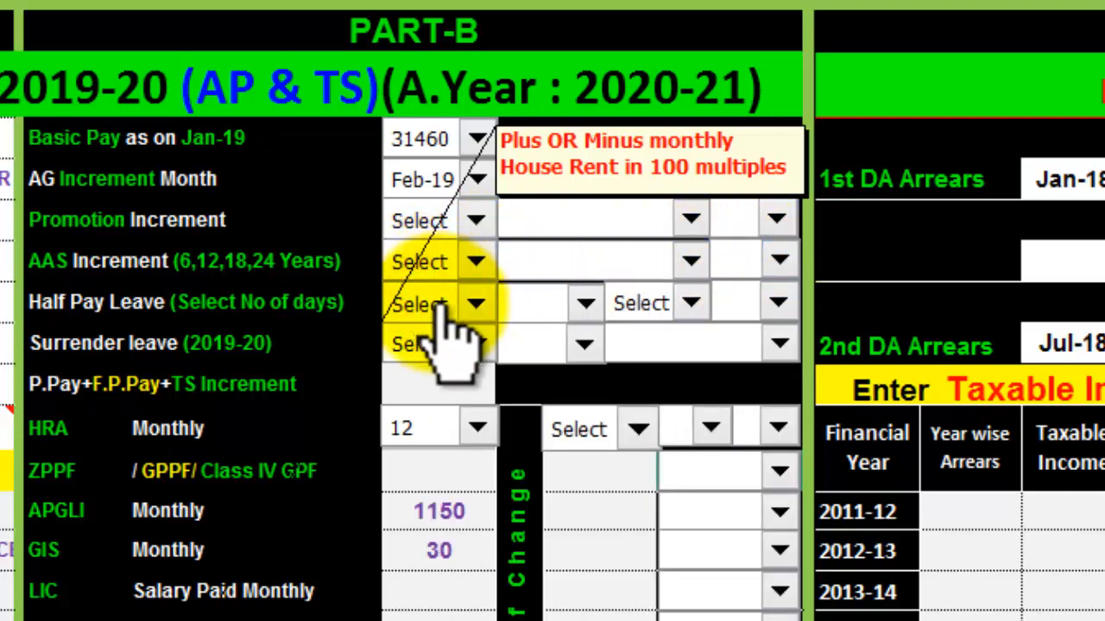
Try Mar as the half pay leave month and reset it to Select.
{"action": "left_click", "coordinate": [445, 305]}
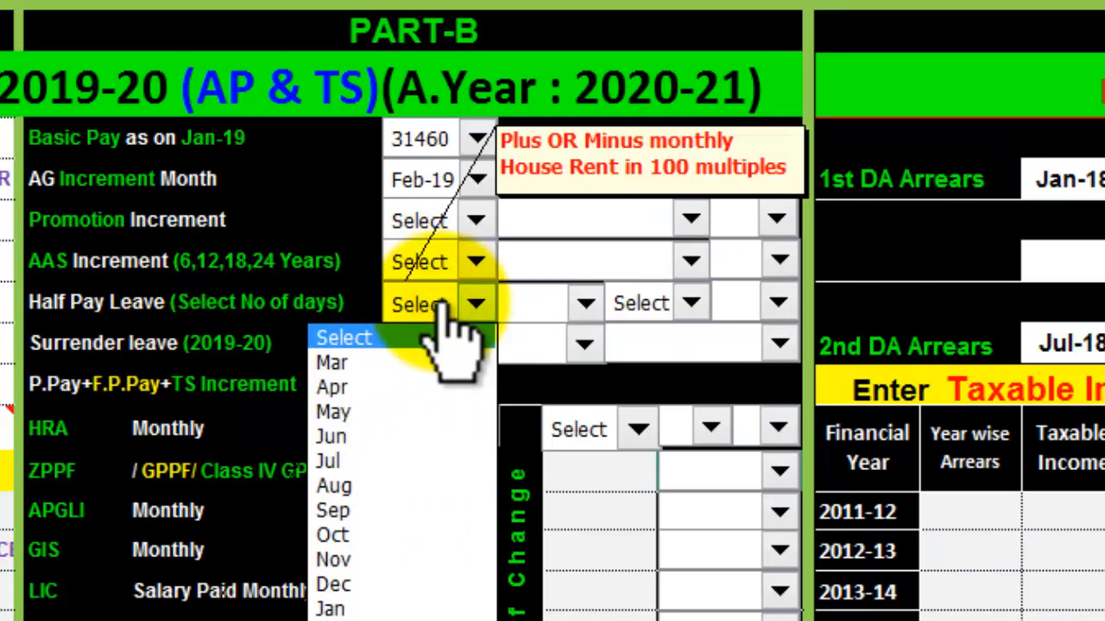
{"action": "left_click", "coordinate": [448, 305]}
{"action": "left_click", "coordinate": [476, 304]}
{"action": "left_click", "coordinate": [438, 361]}
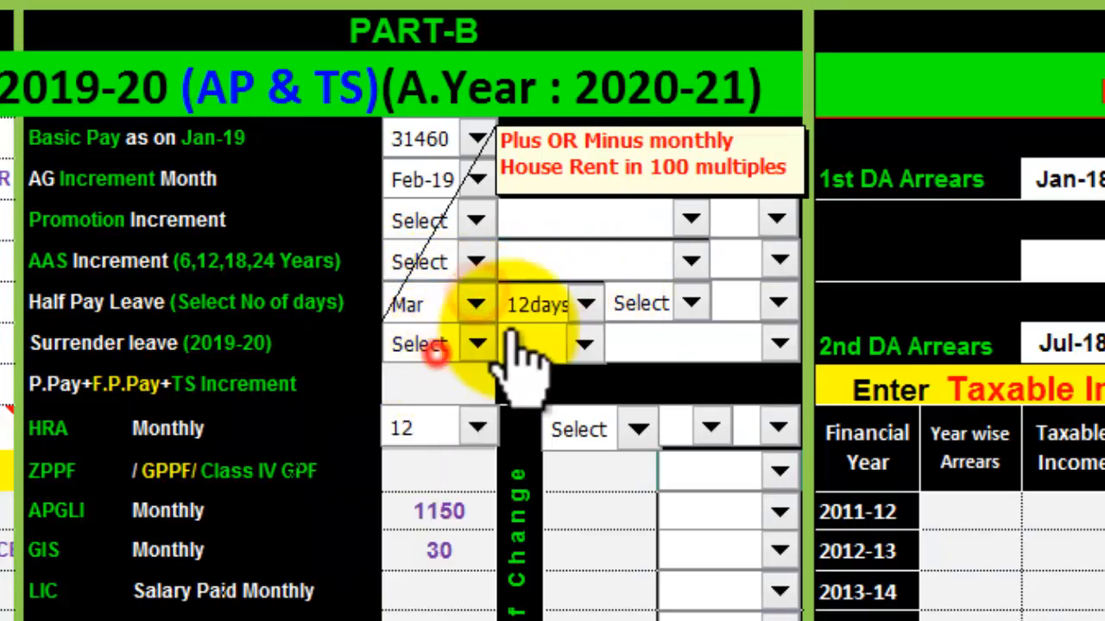
{"action": "left_click", "coordinate": [442, 304]}
{"action": "left_click", "coordinate": [436, 333]}
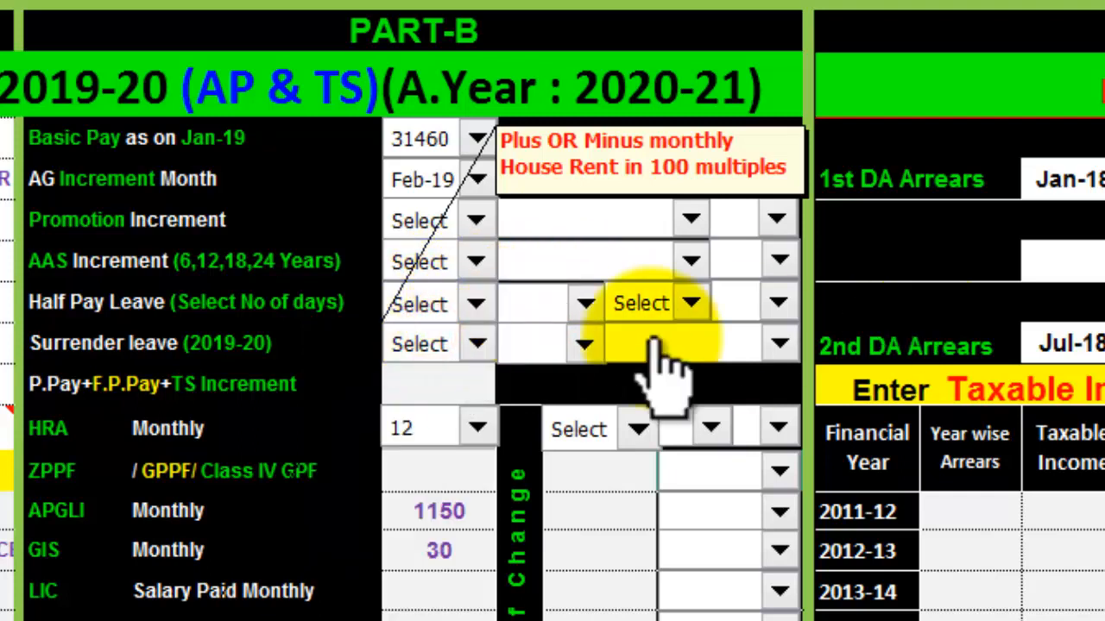
Leave the surrender leave at Select and set the monthly HRA to 12.
{"action": "left_click", "coordinate": [438, 349]}
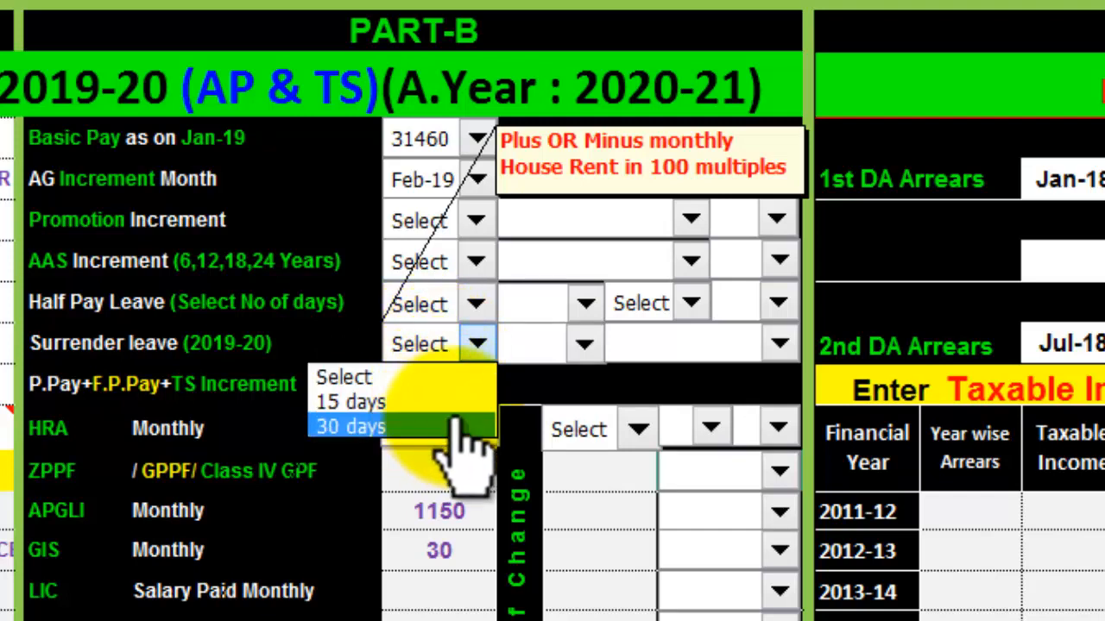
{"action": "left_click", "coordinate": [429, 377]}
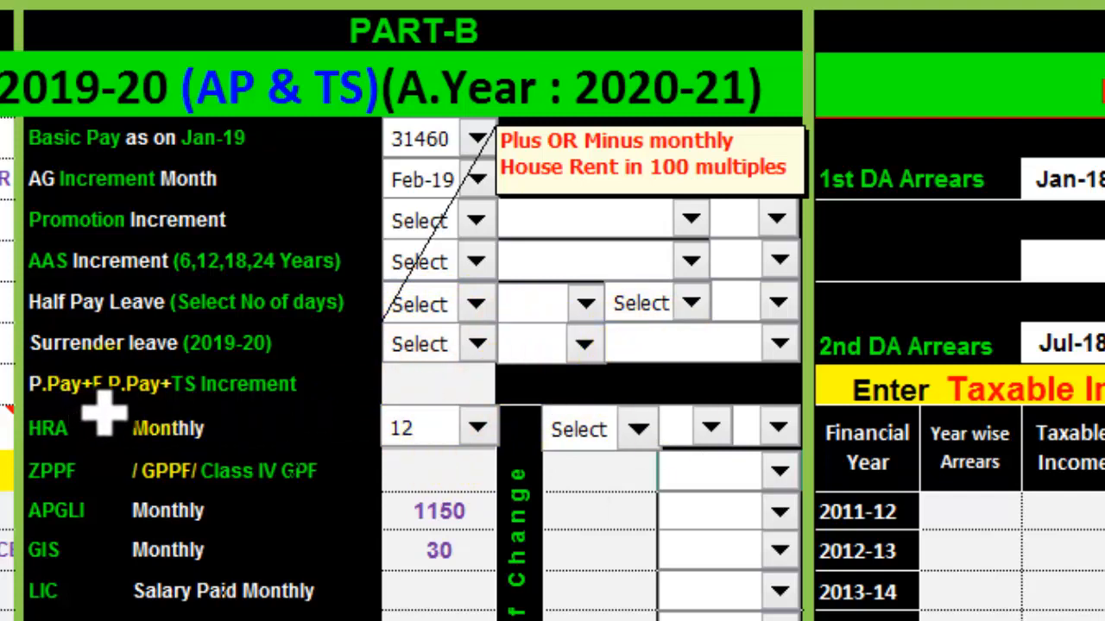
{"action": "left_click", "coordinate": [432, 393]}
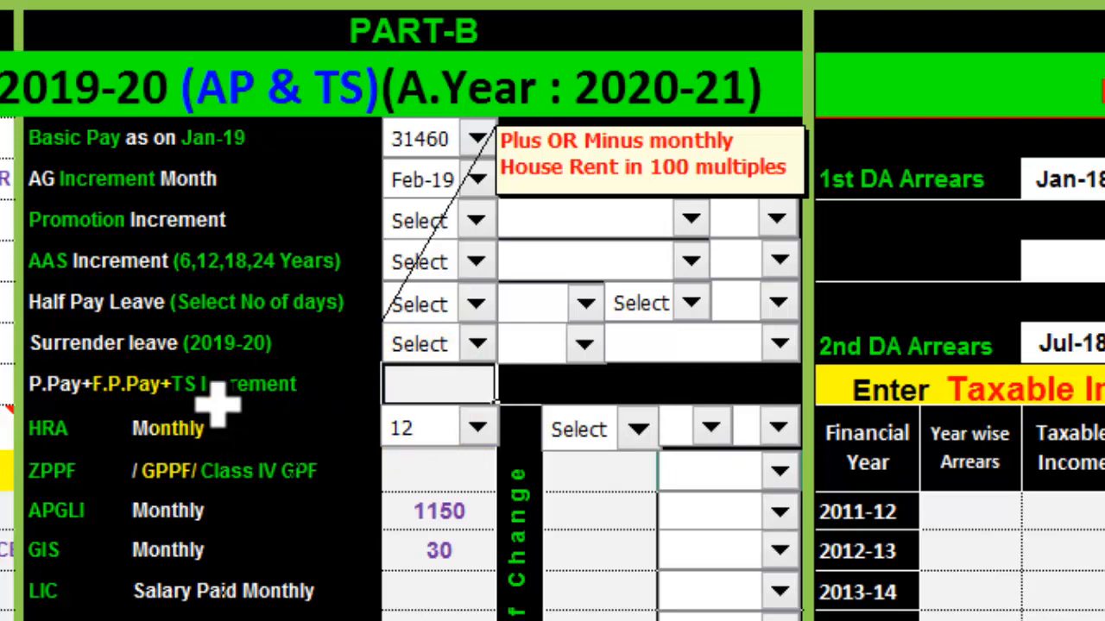
{"action": "left_click", "coordinate": [474, 428]}
{"action": "left_click", "coordinate": [440, 458]}
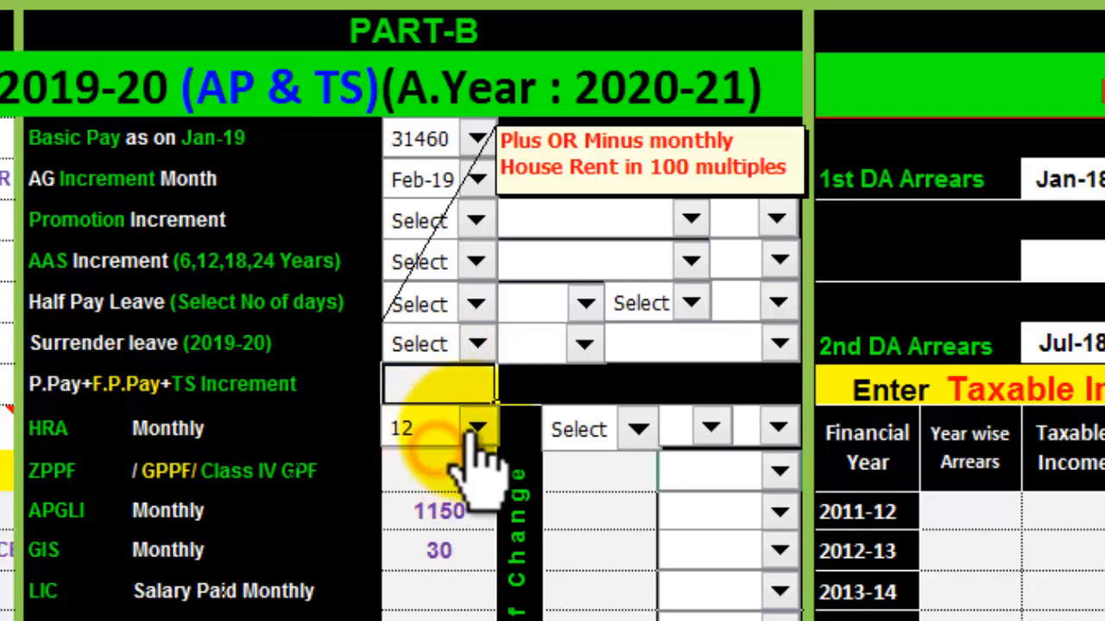
Try 14.5 as the changed HRA, look at its day and month choices, and reset it to Select.
{"action": "left_click", "coordinate": [617, 429]}
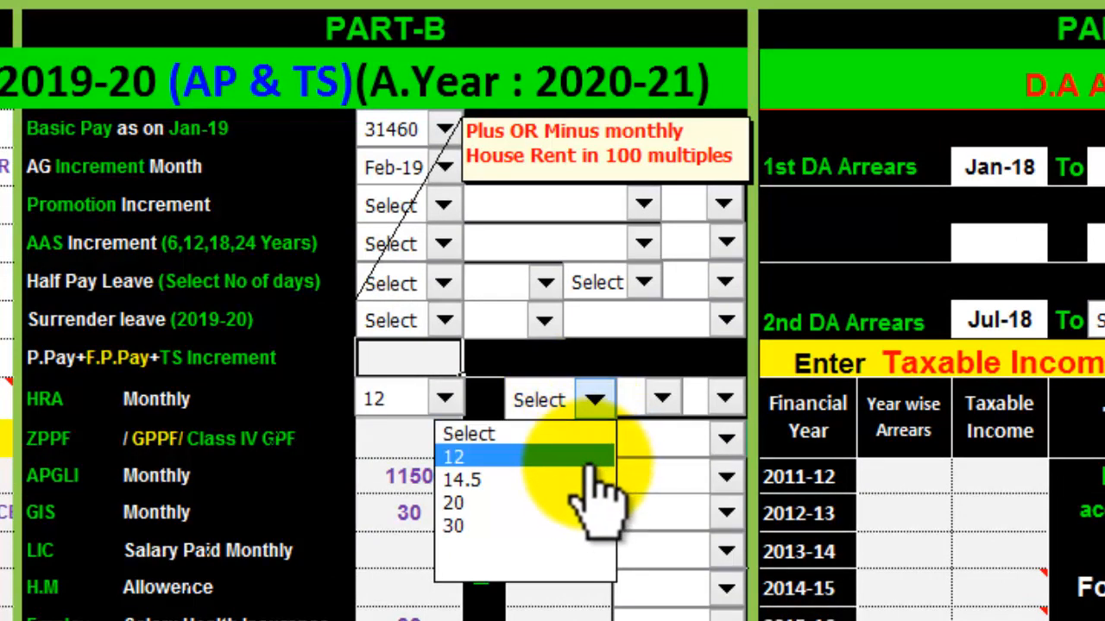
{"action": "left_click", "coordinate": [587, 480]}
{"action": "left_click", "coordinate": [660, 399]}
{"action": "left_click", "coordinate": [661, 398]}
{"action": "left_click", "coordinate": [725, 397]}
{"action": "left_click", "coordinate": [724, 397]}
{"action": "left_click", "coordinate": [565, 399]}
{"action": "left_click", "coordinate": [559, 430]}
Set the monthly ZPPF/GPPF/Class IV GPF amount to 5000.
{"action": "left_click", "coordinate": [394, 444]}
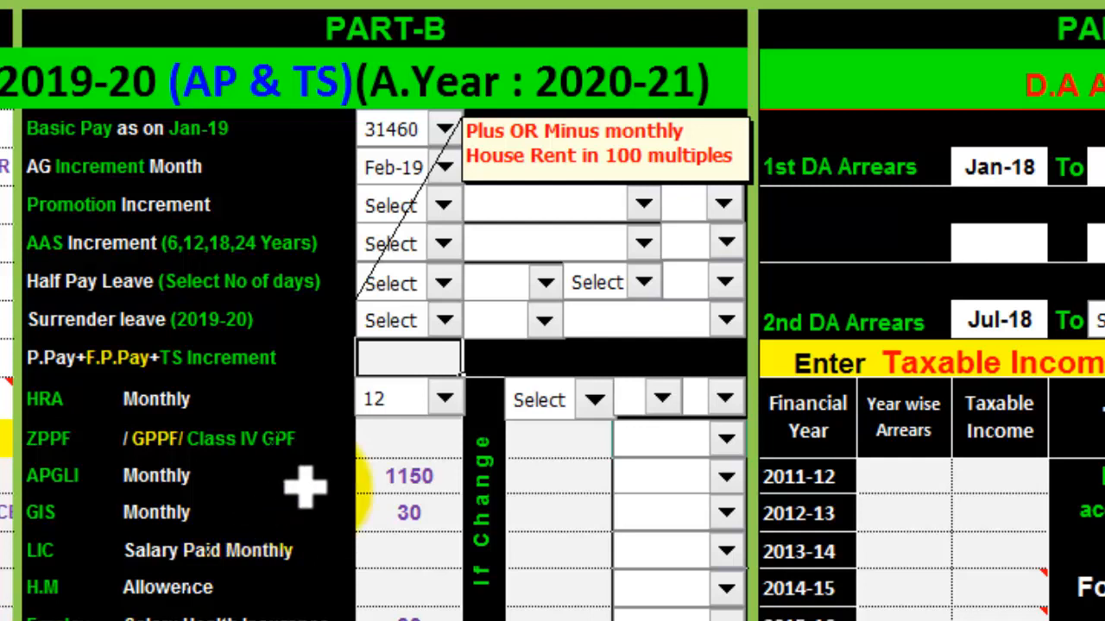
{"action": "left_click", "coordinate": [404, 445]}
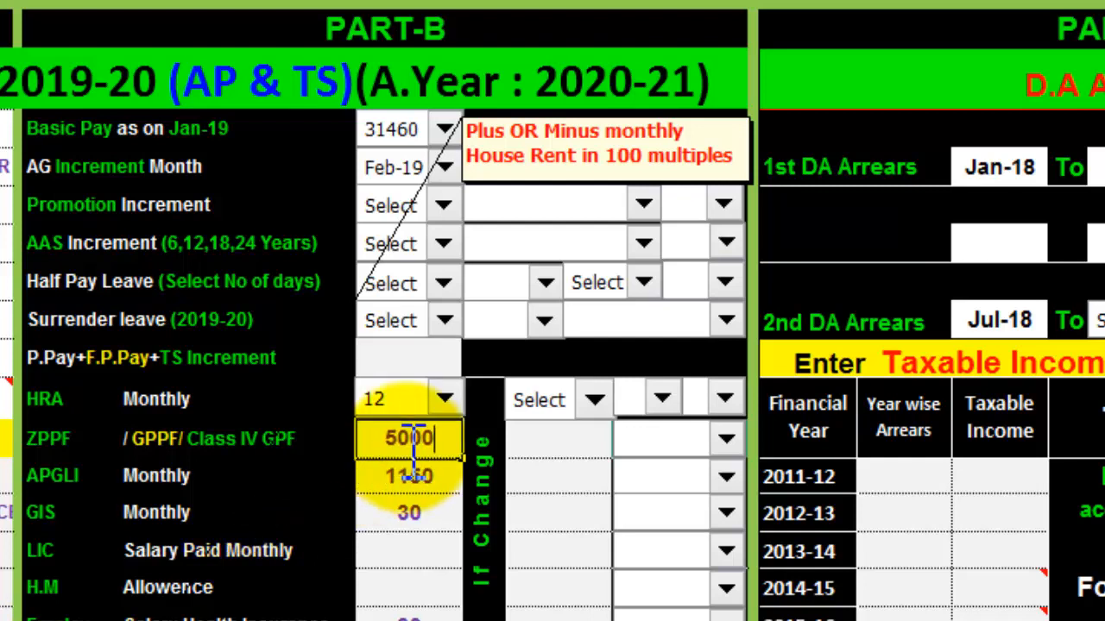
{"action": "key", "text": "Tab"}
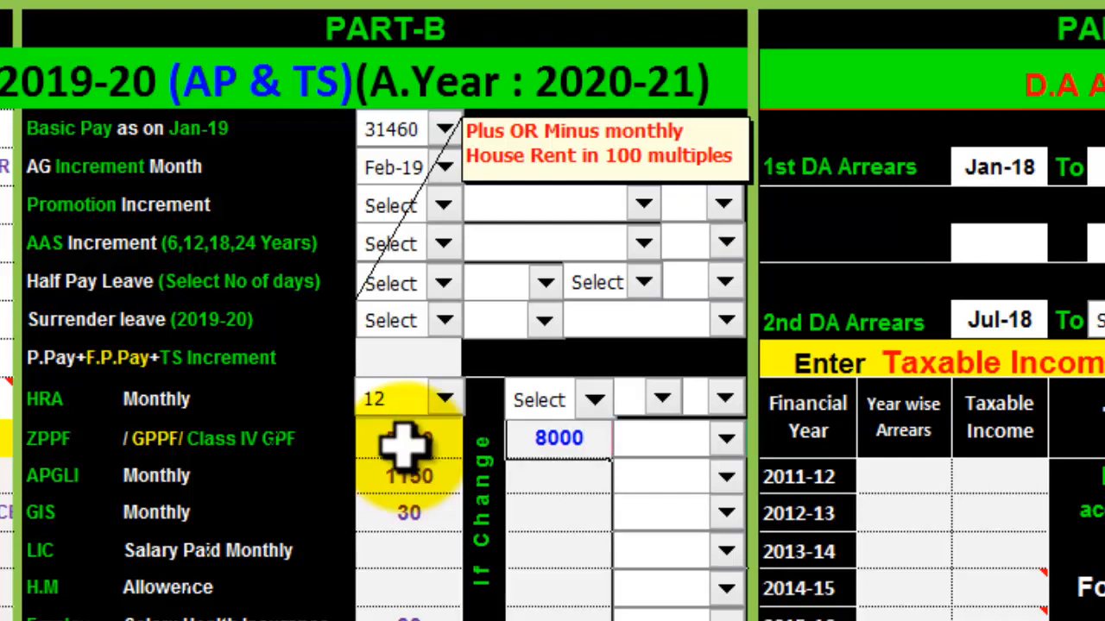
Try 8000 as the changed ZPPF amount, look at its month choices, and clear the change.
{"action": "left_click", "coordinate": [695, 430]}
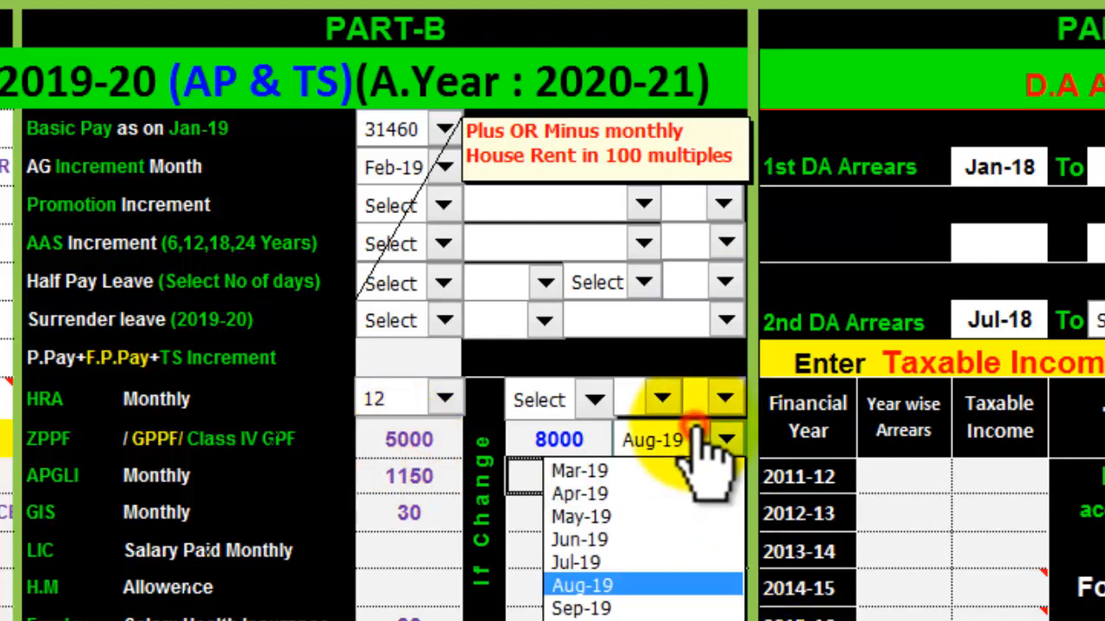
{"action": "key", "text": "Escape"}
{"action": "left_click", "coordinate": [555, 436]}
{"action": "key", "text": "Delete"}
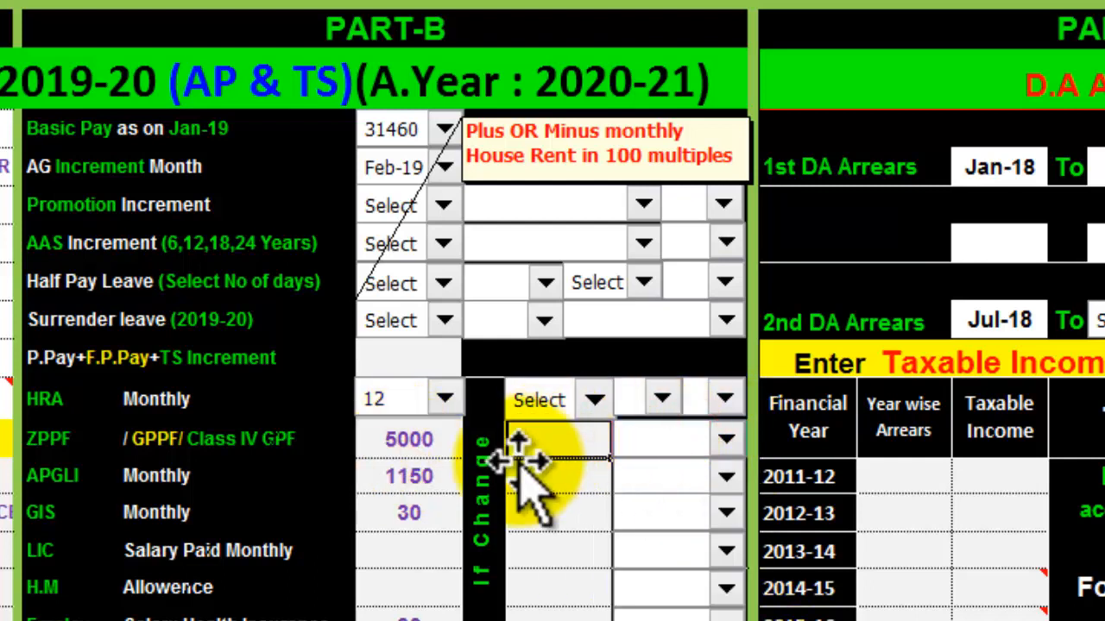
Try 2000 as the changed APGLI amount and clear it.
{"action": "left_click", "coordinate": [434, 479]}
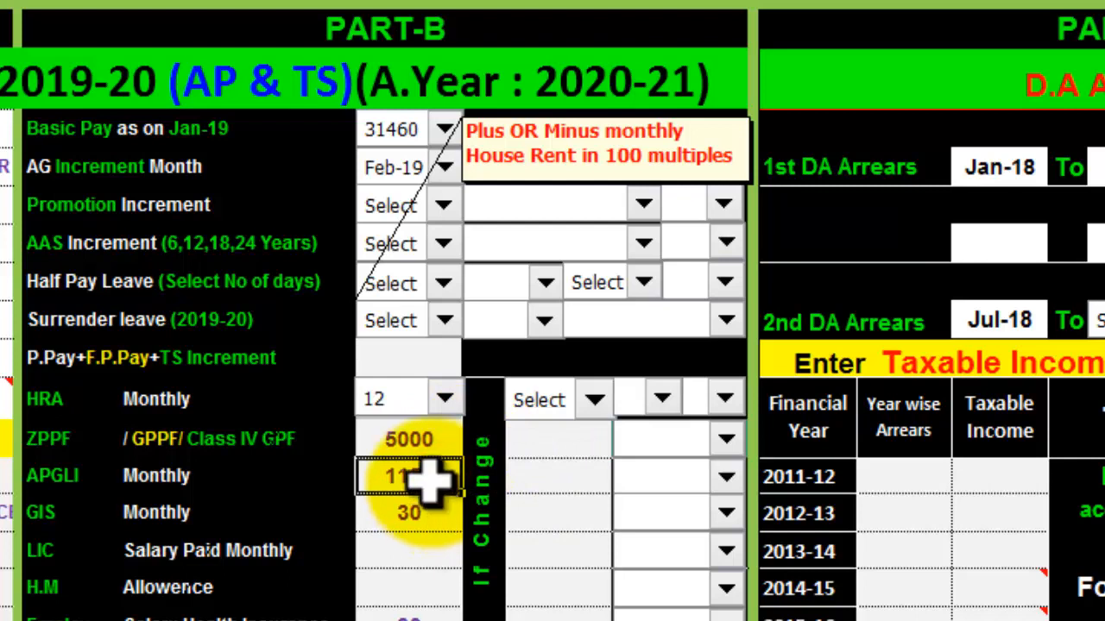
{"action": "left_click", "coordinate": [546, 473]}
{"action": "double_click", "coordinate": [576, 485]}
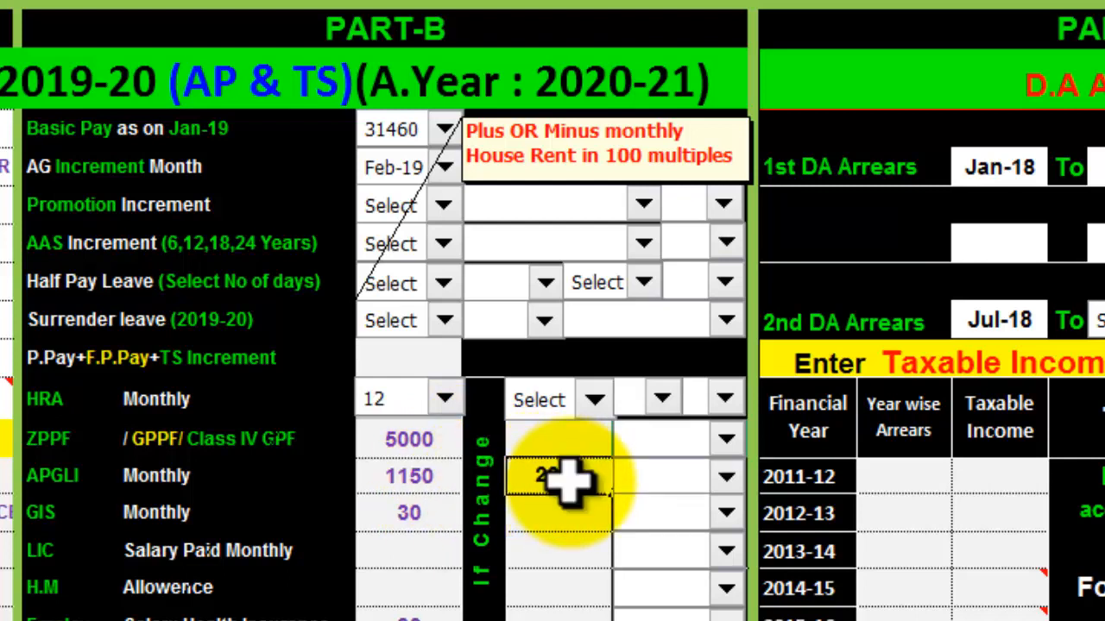
{"action": "type", "text": "2000"}
{"action": "key", "text": "Return"}
{"action": "left_click", "coordinate": [552, 476]}
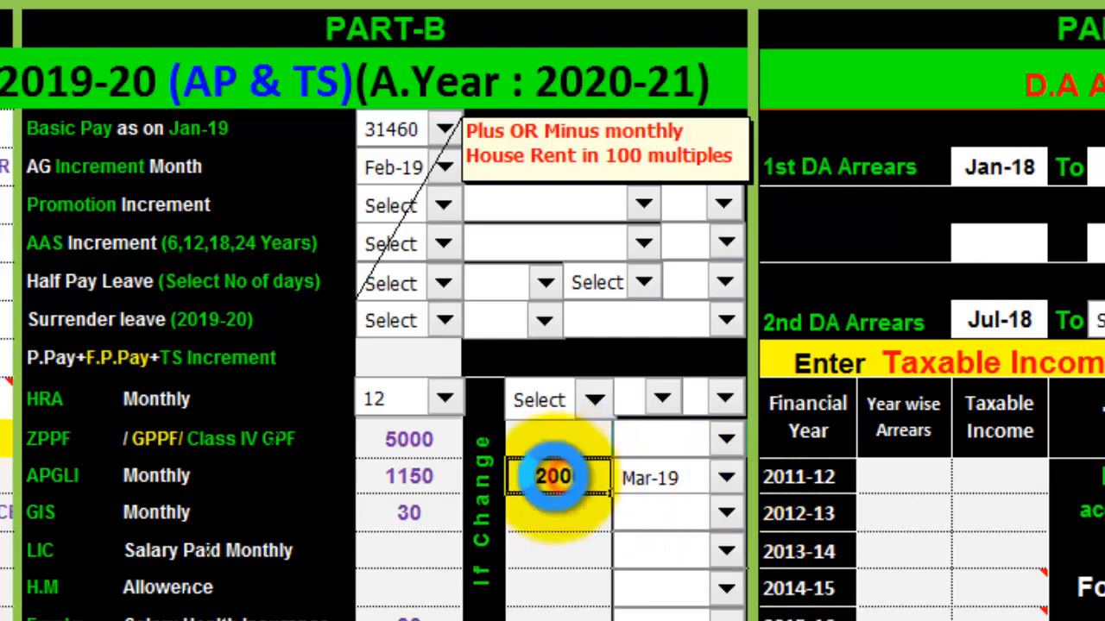
{"action": "key", "text": "Delete"}
Review the monthly amount and change fields for ZPPF, APGLI, GIS, LIC and H.M Allowance.
{"action": "left_click_drag", "start_coordinate": [354, 385], "coordinate": [355, 501]}
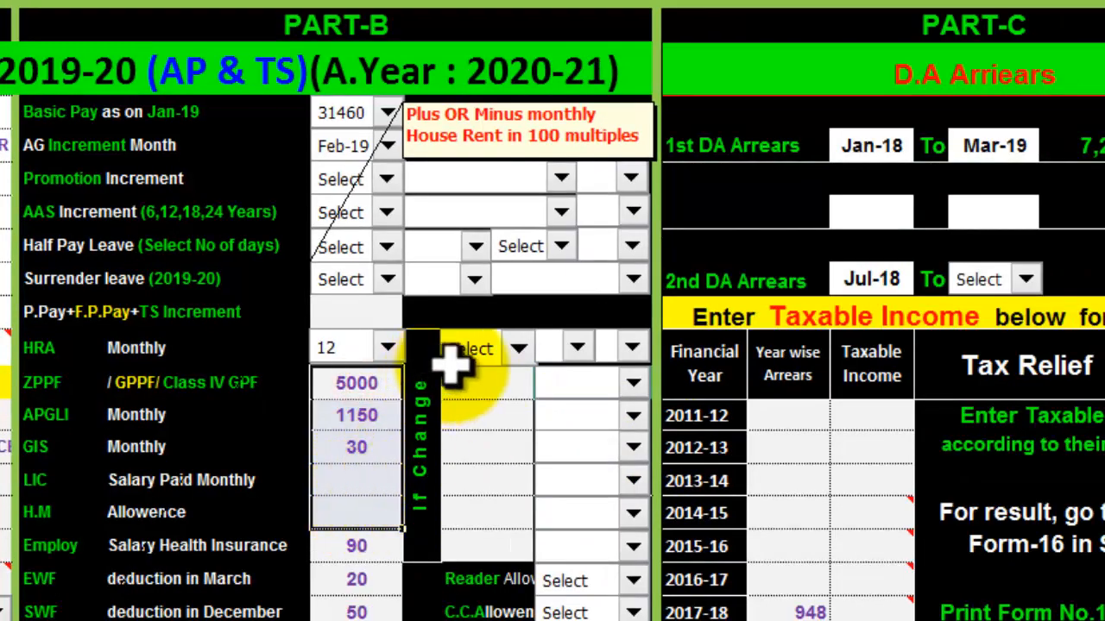
{"action": "left_click_drag", "start_coordinate": [473, 382], "coordinate": [477, 516]}
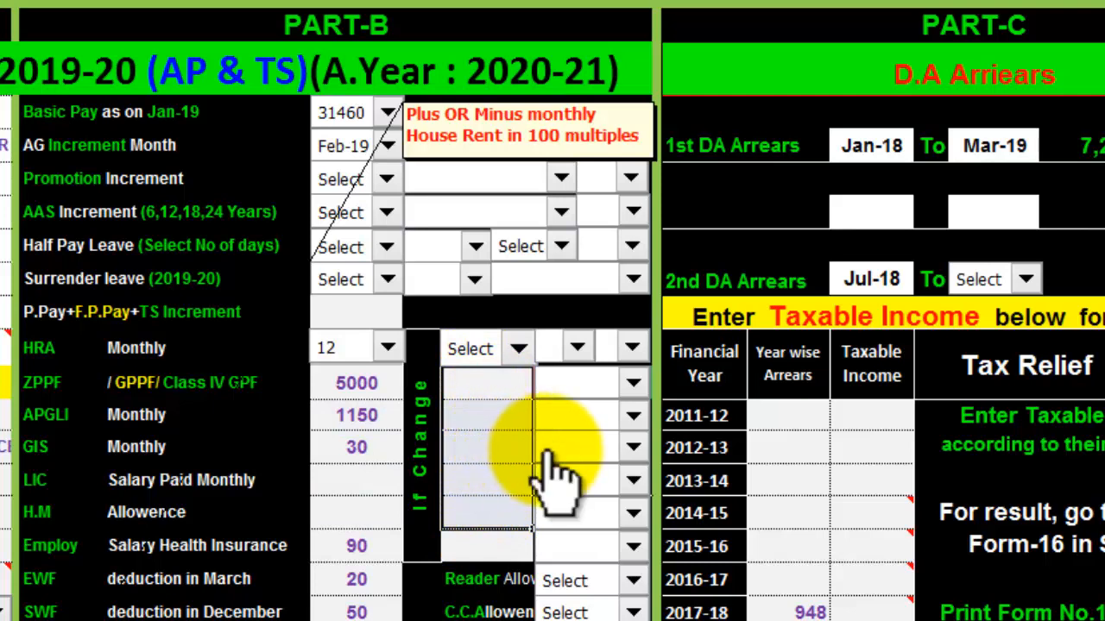
{"action": "left_click", "coordinate": [380, 448]}
{"action": "left_click", "coordinate": [486, 446]}
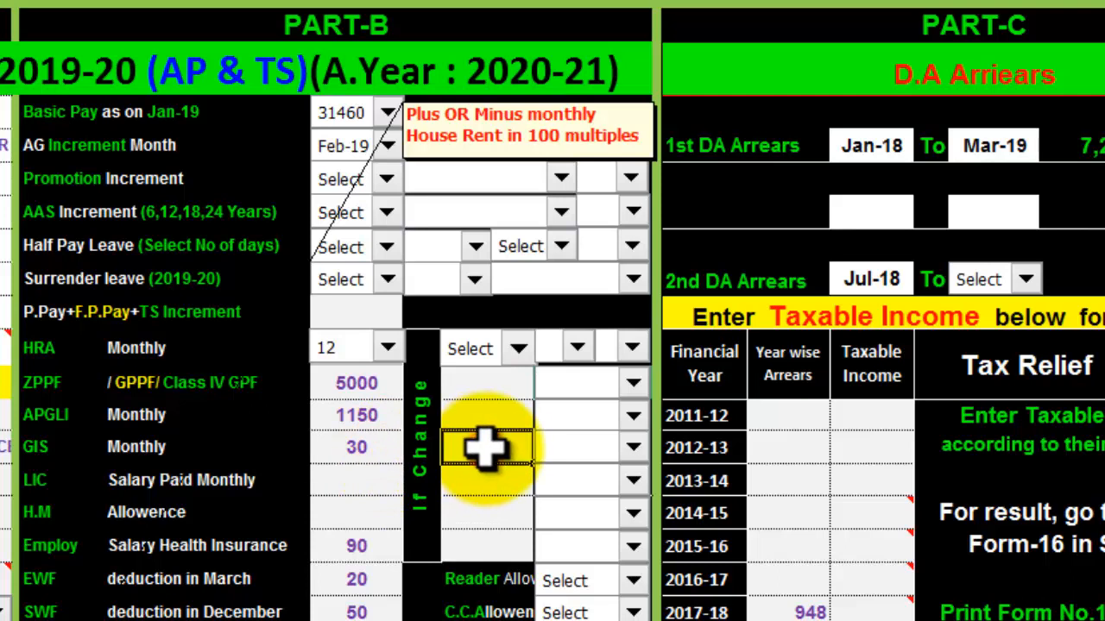
{"action": "left_click", "coordinate": [370, 486]}
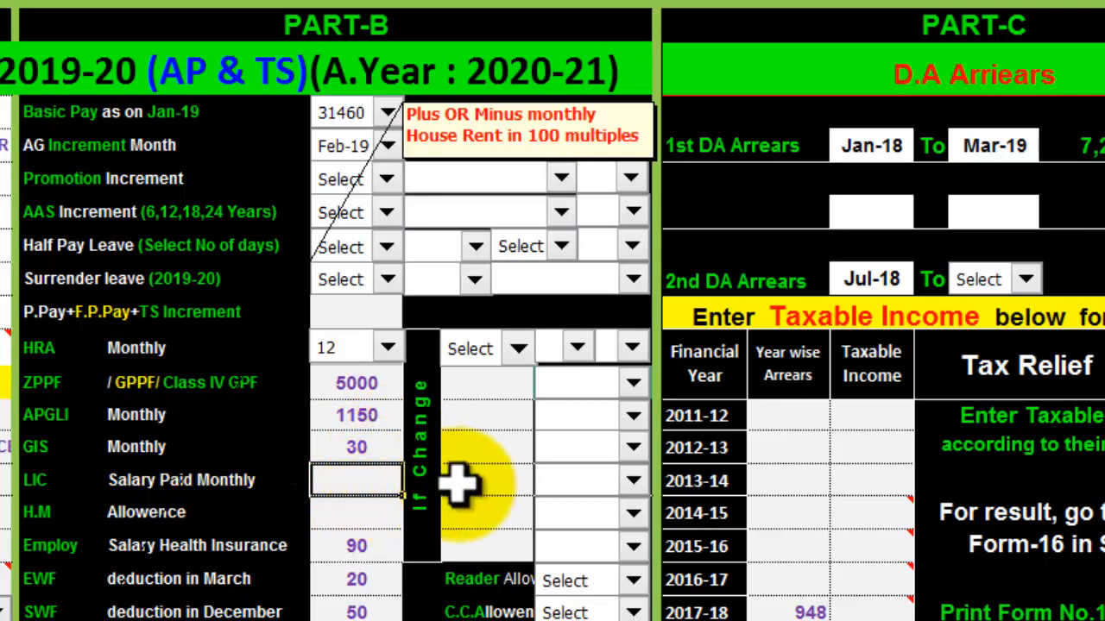
{"action": "left_click", "coordinate": [380, 514]}
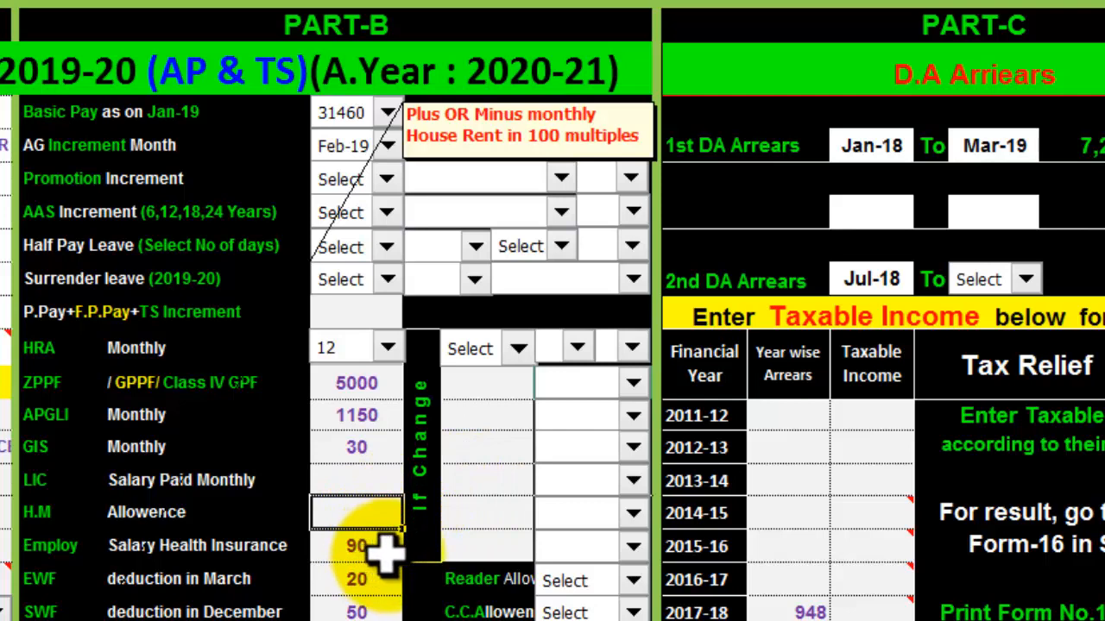
Try 120 as the changed Employ Salary Health Insurance amount and clear it.
{"action": "left_click", "coordinate": [373, 546]}
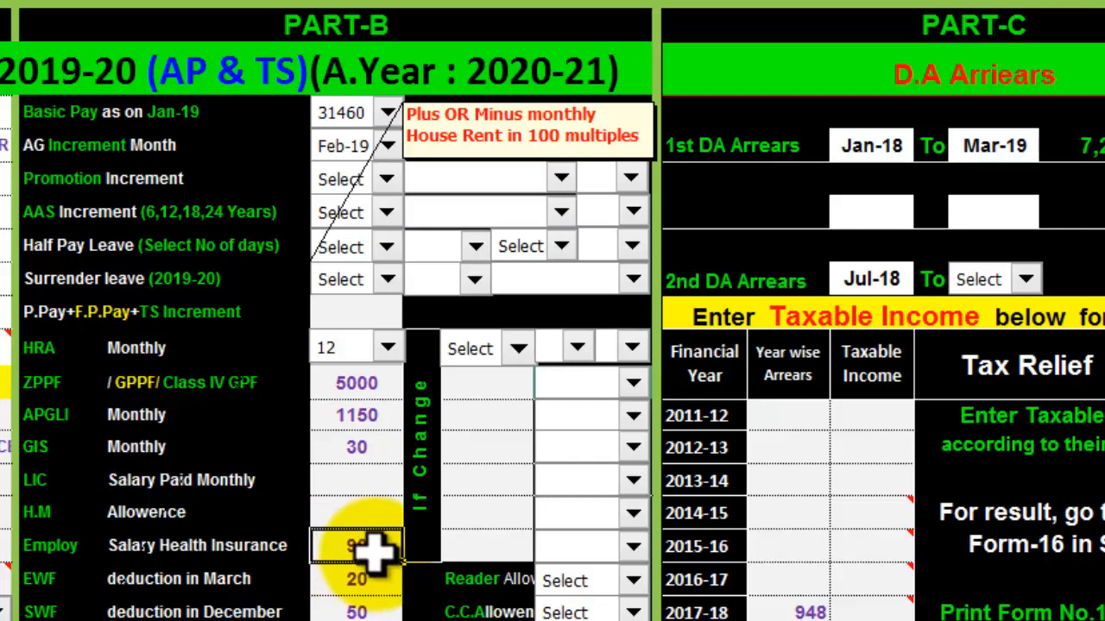
{"action": "left_click", "coordinate": [488, 546]}
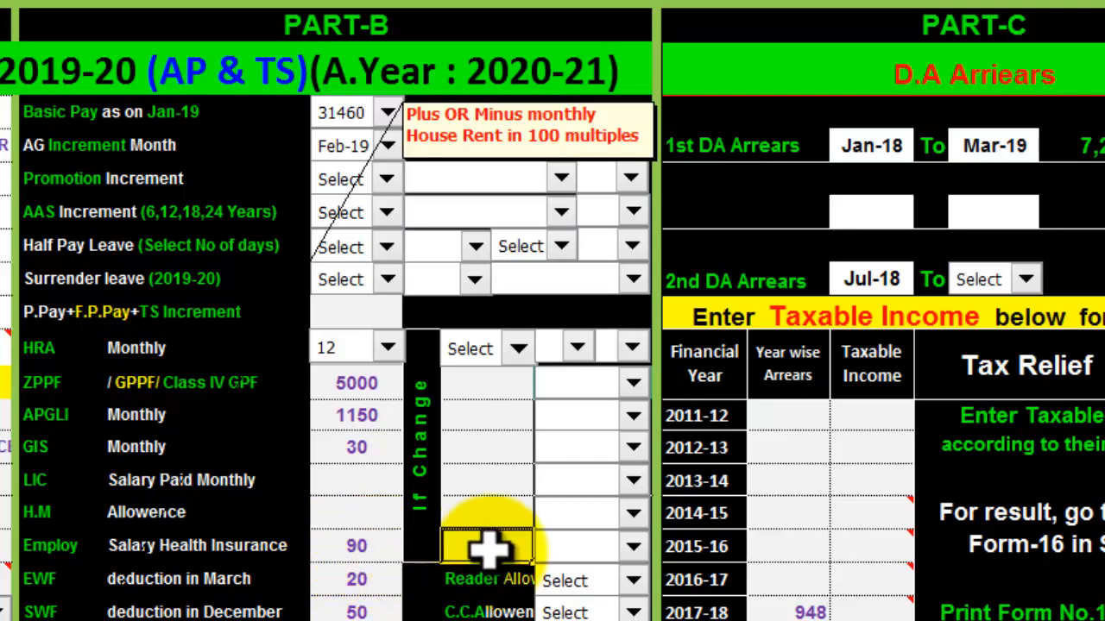
{"action": "double_click", "coordinate": [496, 550]}
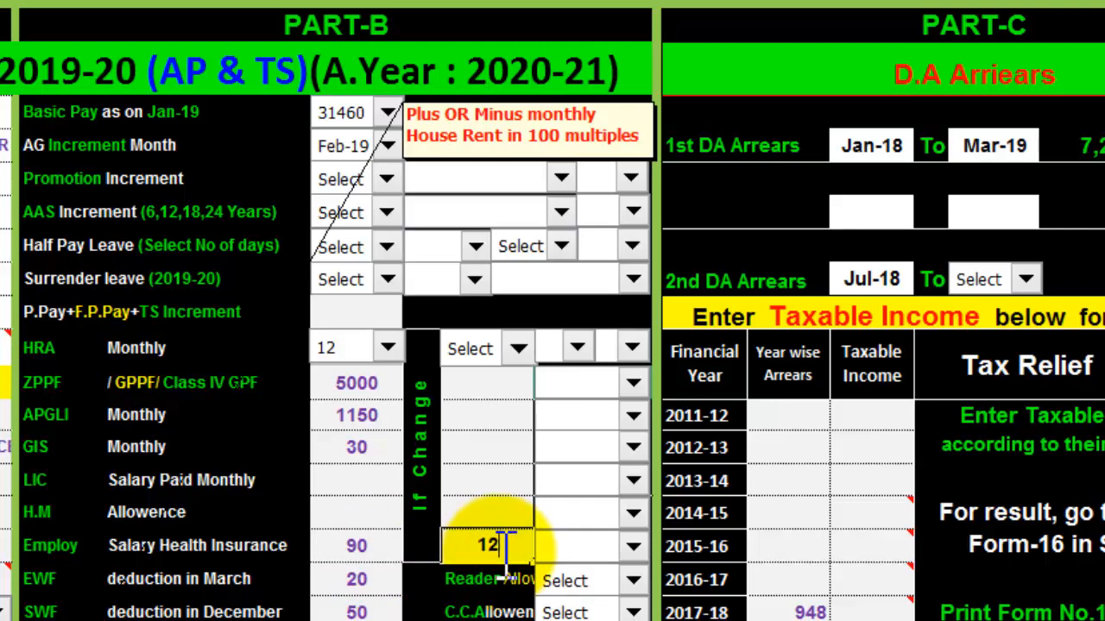
{"action": "key", "text": "Return"}
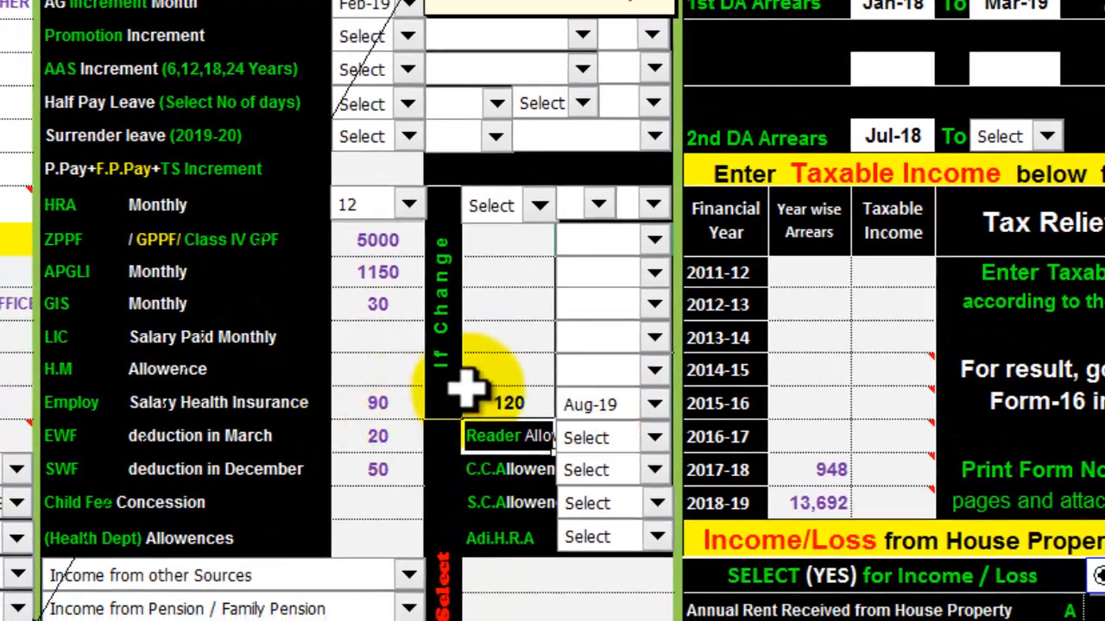
{"action": "left_click", "coordinate": [479, 497]}
{"action": "key", "text": "Delete"}
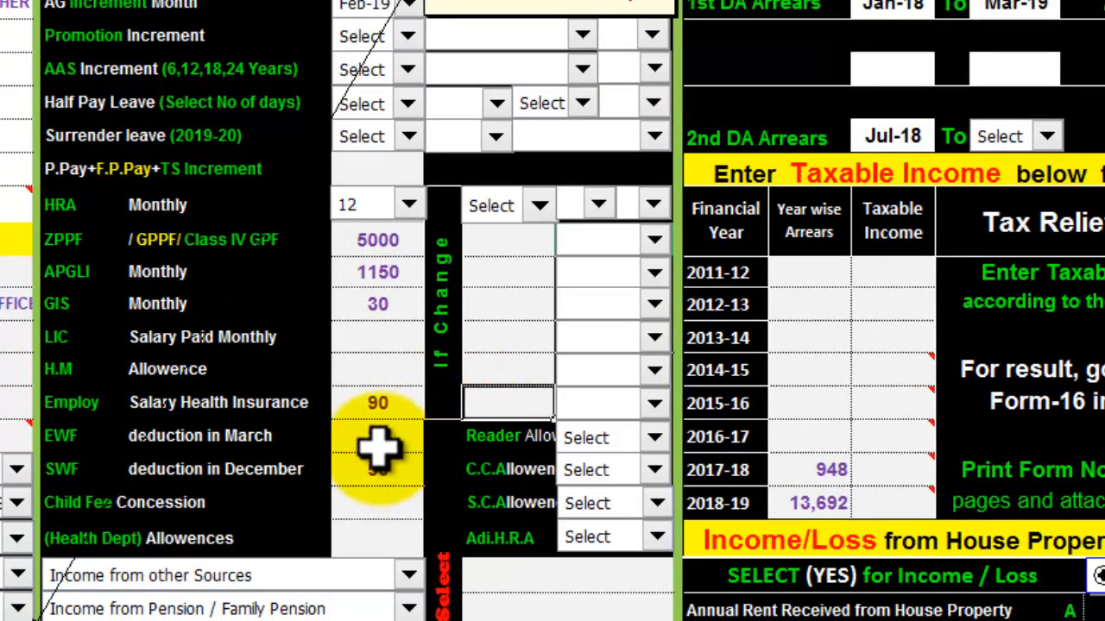
Examine the EWF, SWF, Child Fee Concession and Health Dept allowance fields and the choices for the additional allowances.
{"action": "left_click", "coordinate": [377, 442]}
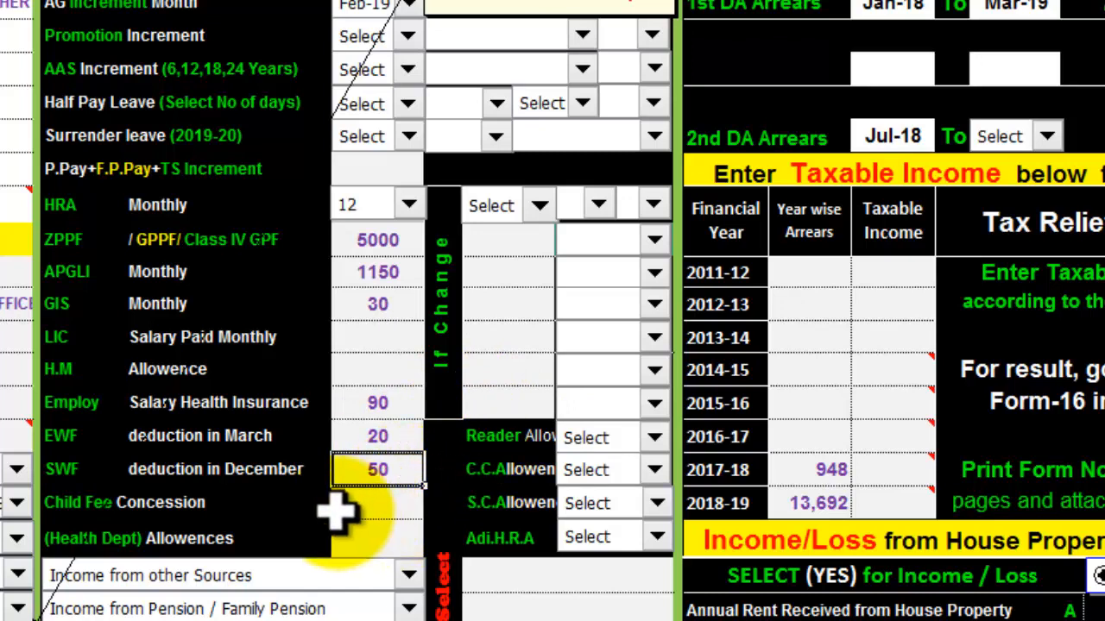
{"action": "left_click", "coordinate": [384, 509]}
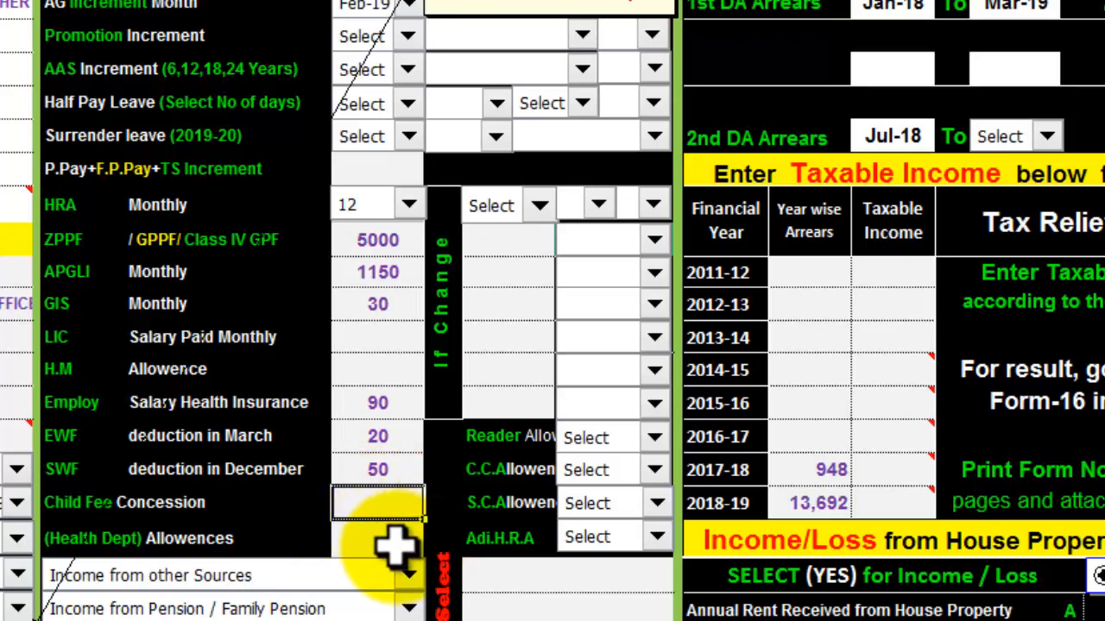
{"action": "left_click", "coordinate": [402, 539]}
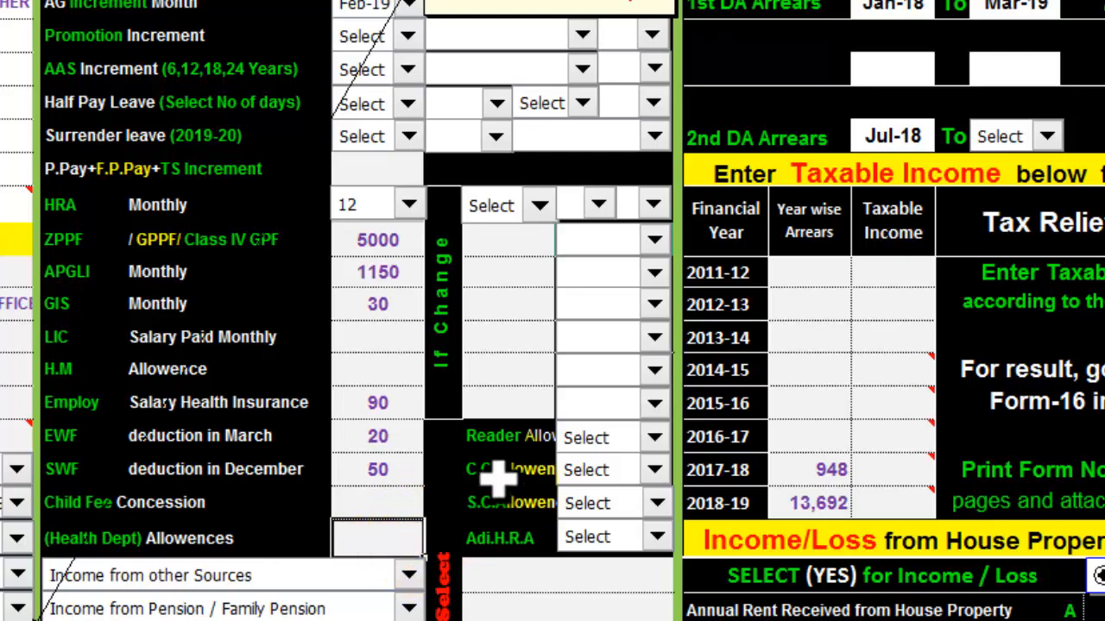
{"action": "left_click", "coordinate": [610, 474]}
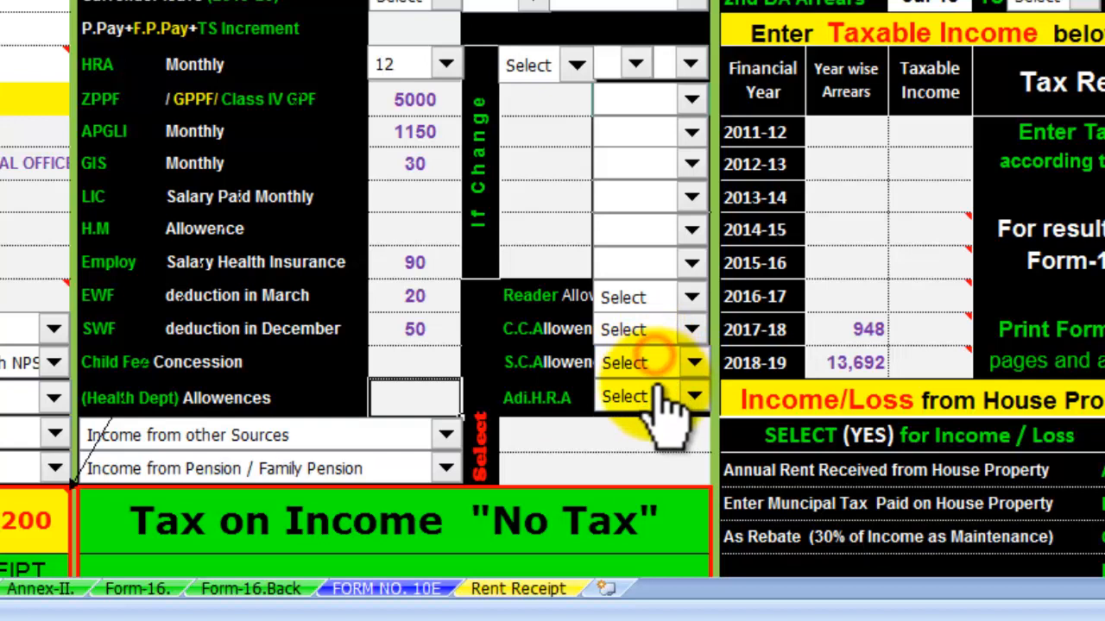
{"action": "left_click", "coordinate": [638, 466]}
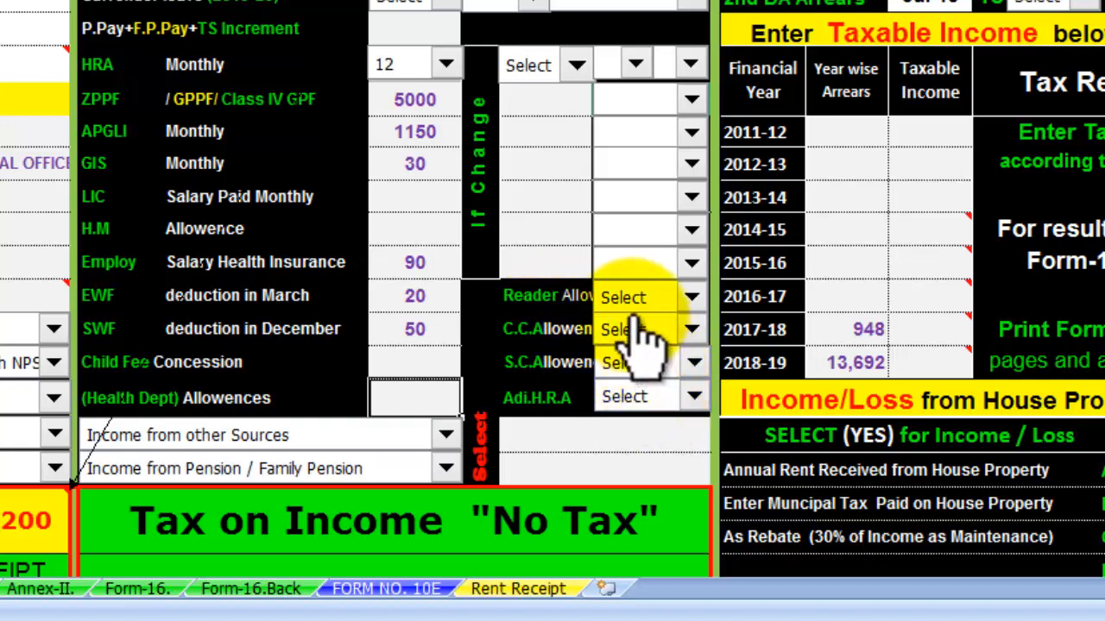
Try Income from Pension / Family Pension in place of Income from other Sources as the first additional income source.
{"action": "left_click", "coordinate": [444, 434]}
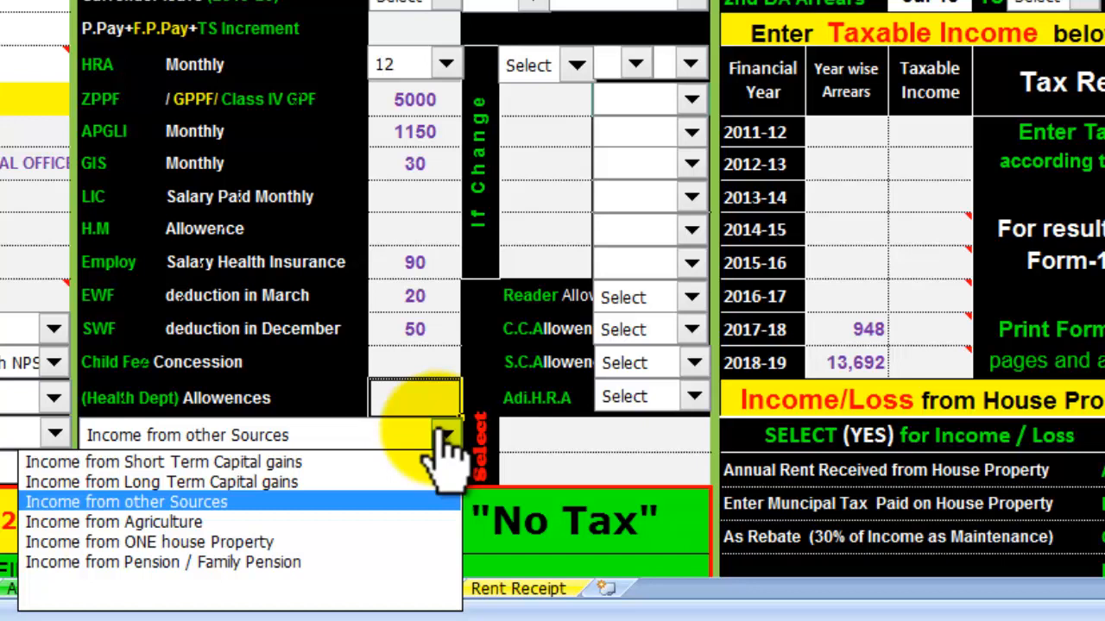
{"action": "left_click", "coordinate": [442, 436]}
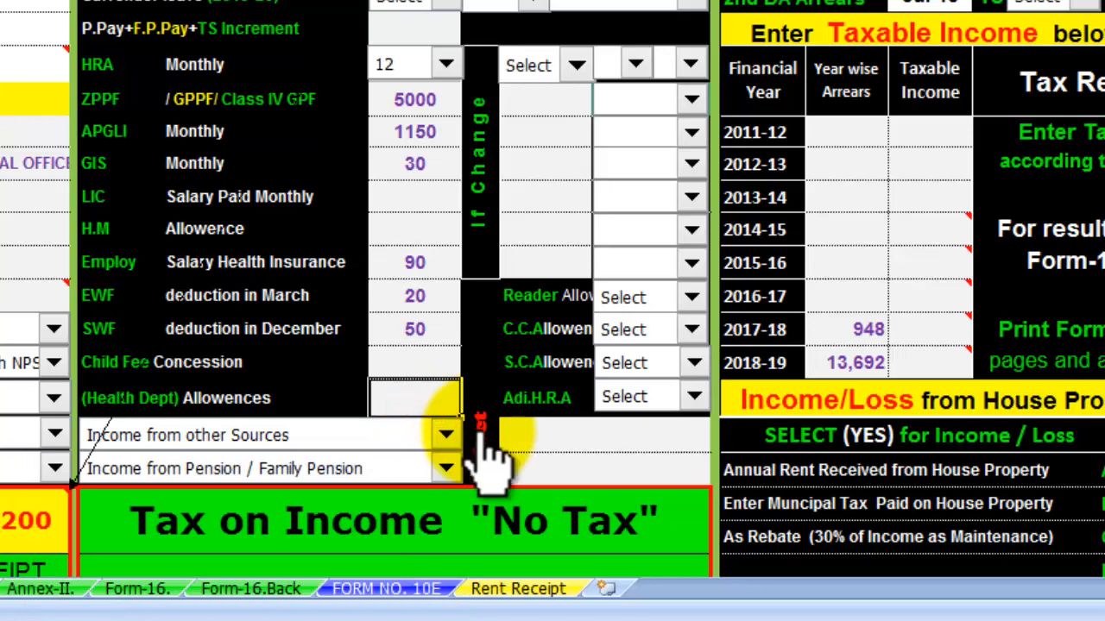
{"action": "left_click", "coordinate": [547, 434]}
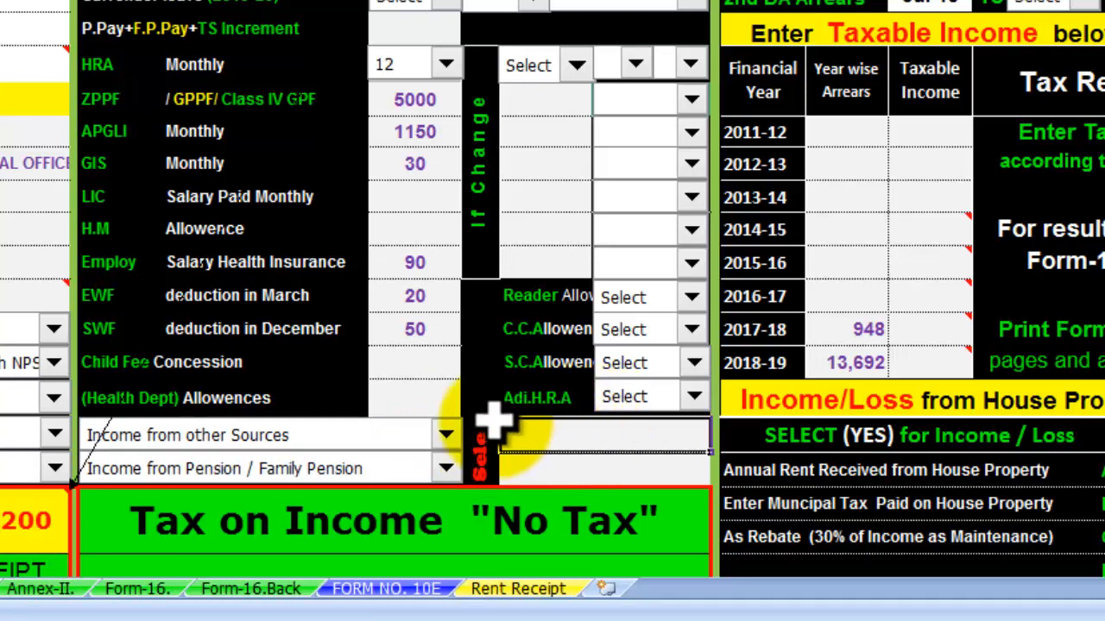
{"action": "left_click", "coordinate": [401, 436]}
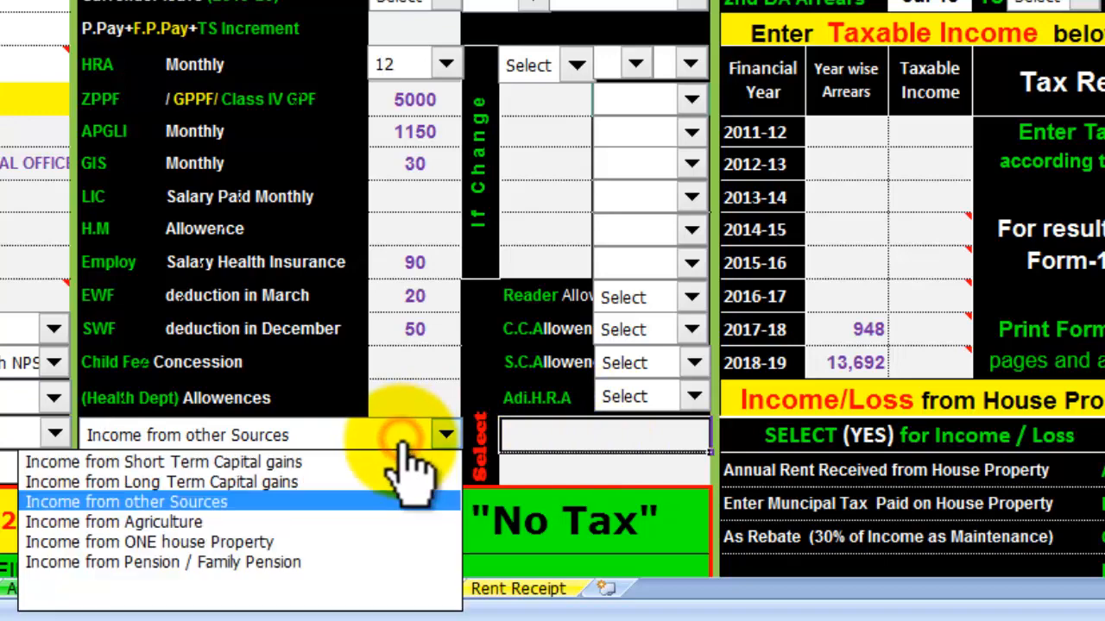
{"action": "left_click", "coordinate": [362, 561]}
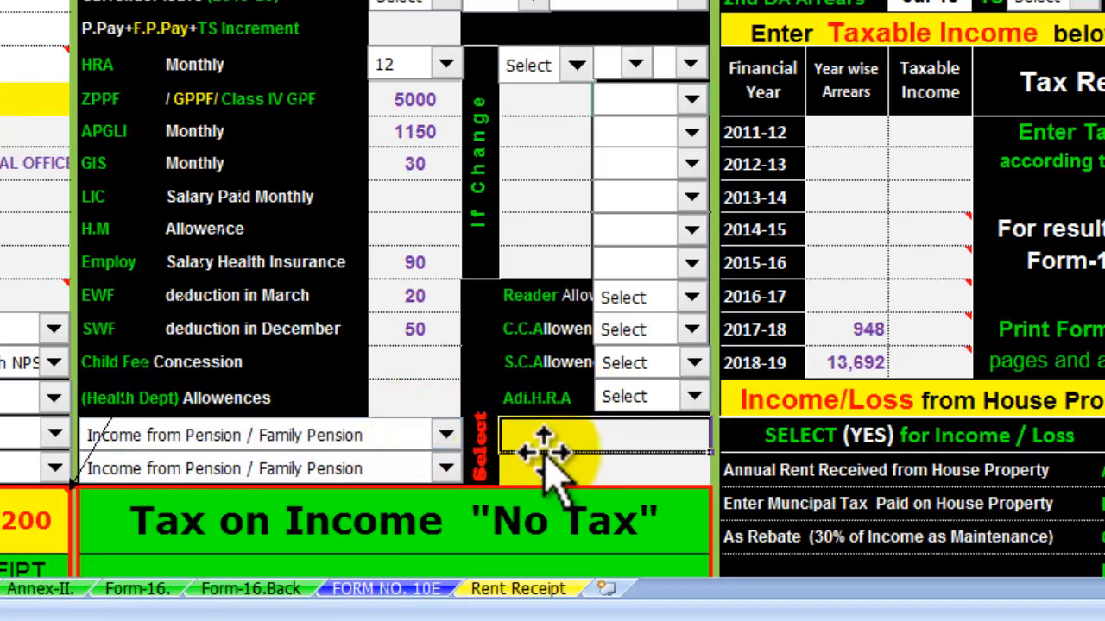
Look over the Advance Tax amounts and 80C insurer choices, and enter 5000 for LIC Policies premium - Yearly.
{"action": "scroll", "coordinate": [539, 448], "scroll_direction": "down", "scroll_amount": 1}
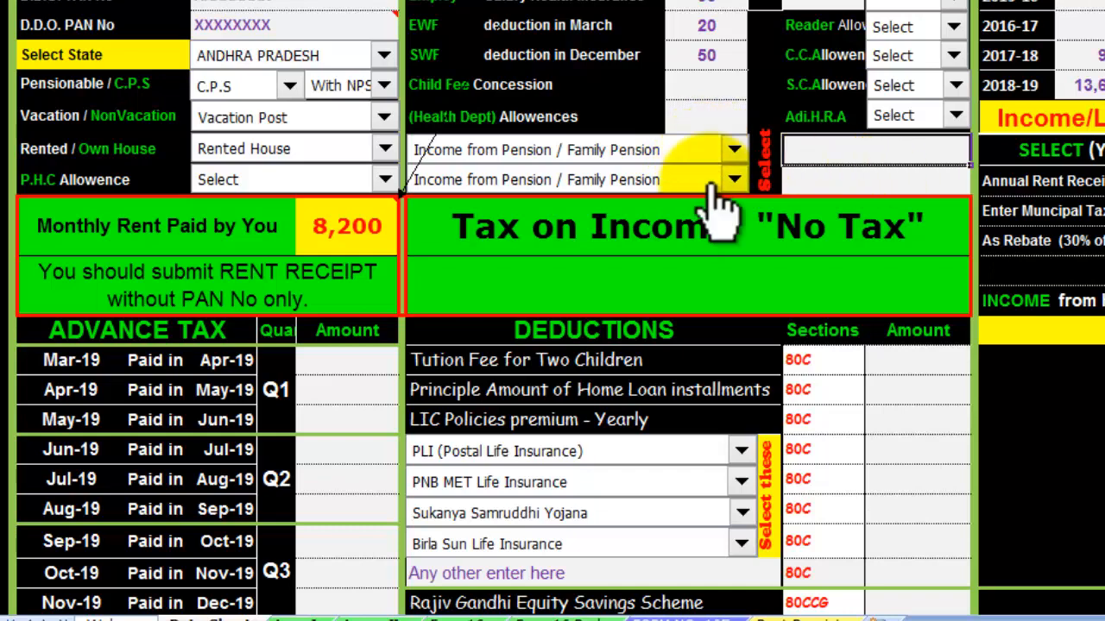
{"action": "left_click", "coordinate": [338, 448]}
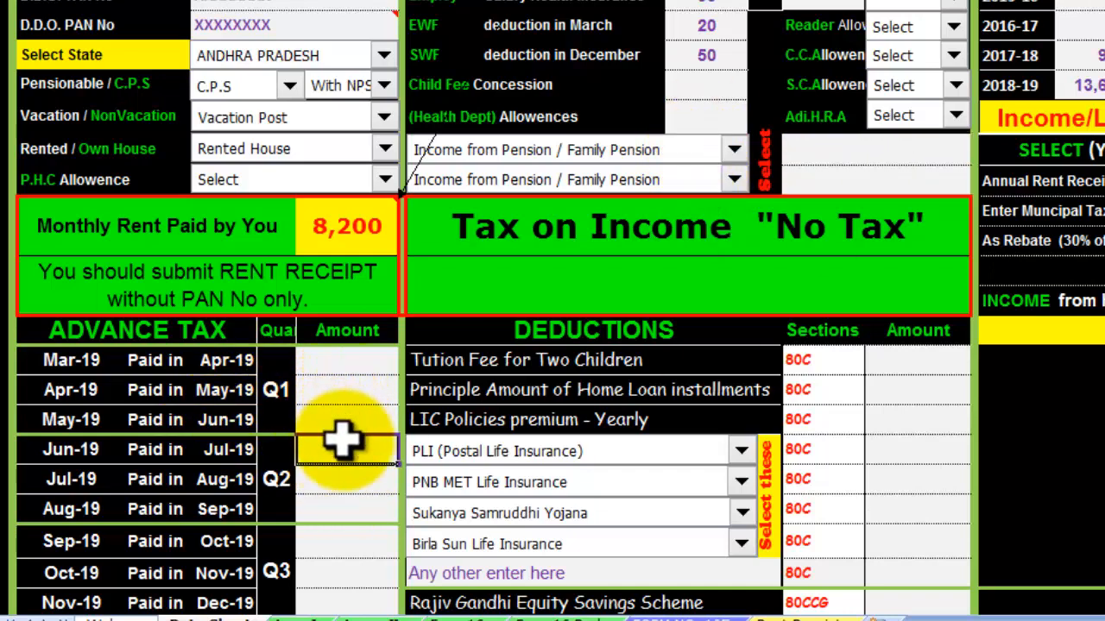
{"action": "scroll", "coordinate": [344, 440], "scroll_direction": "up", "scroll_amount": 1}
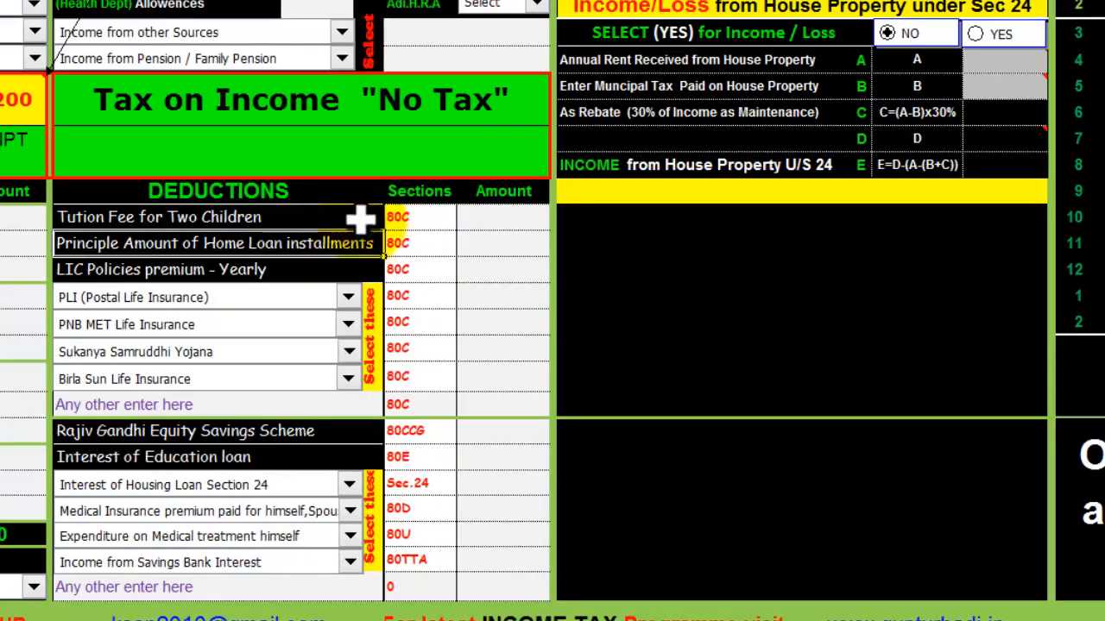
{"action": "left_click", "coordinate": [418, 216]}
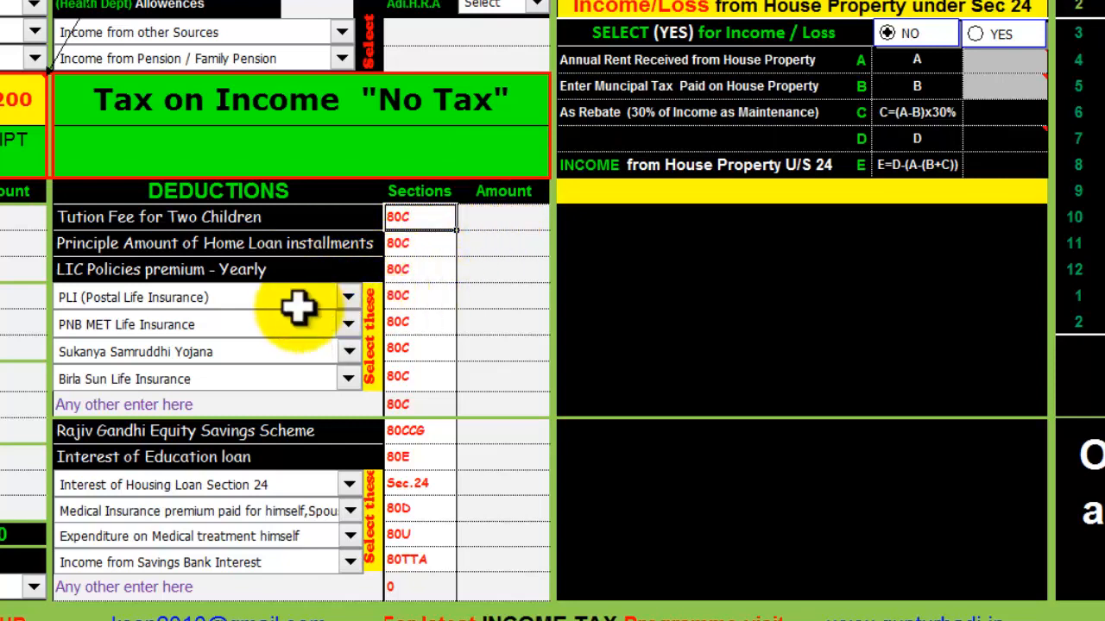
{"action": "left_click", "coordinate": [348, 325]}
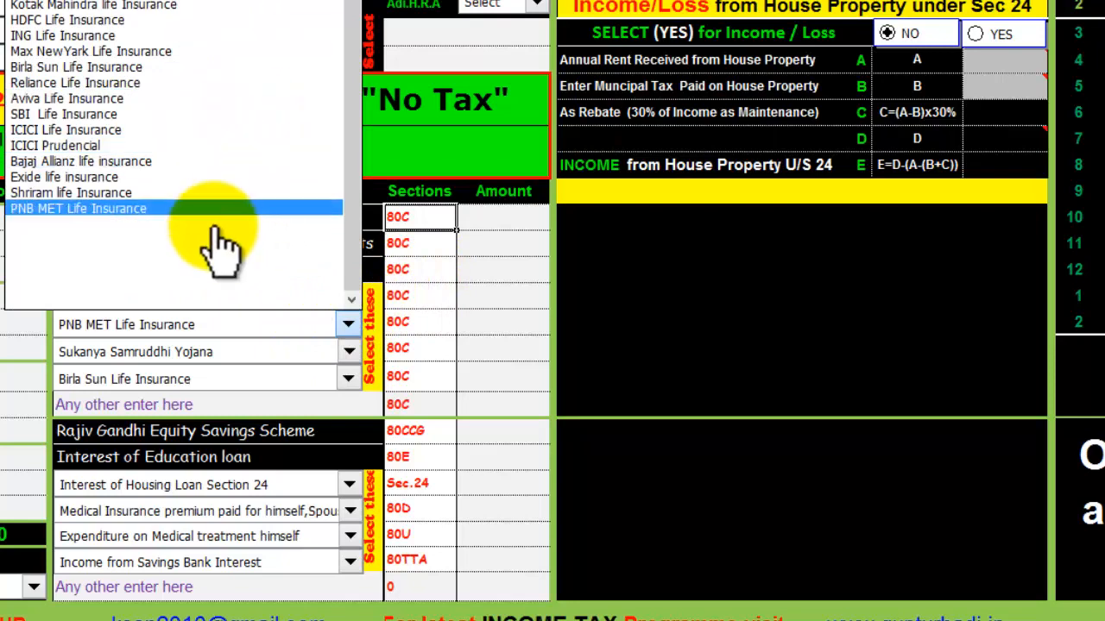
{"action": "left_click", "coordinate": [447, 322]}
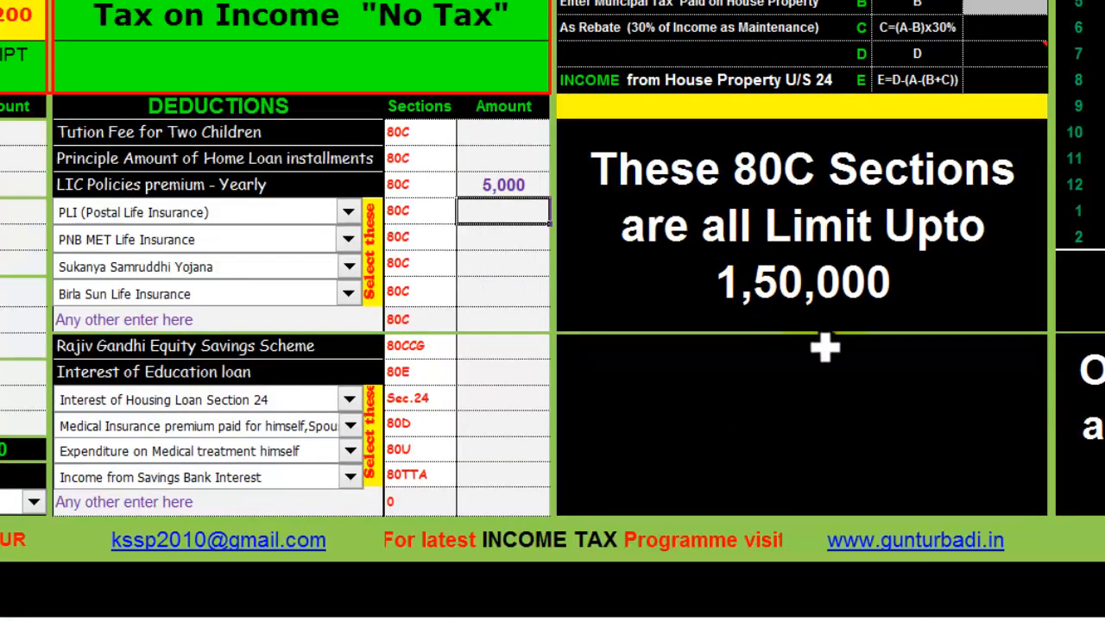
Enter 50000 as the Interest of Education loan amount under section 80E.
{"action": "left_click", "coordinate": [476, 354]}
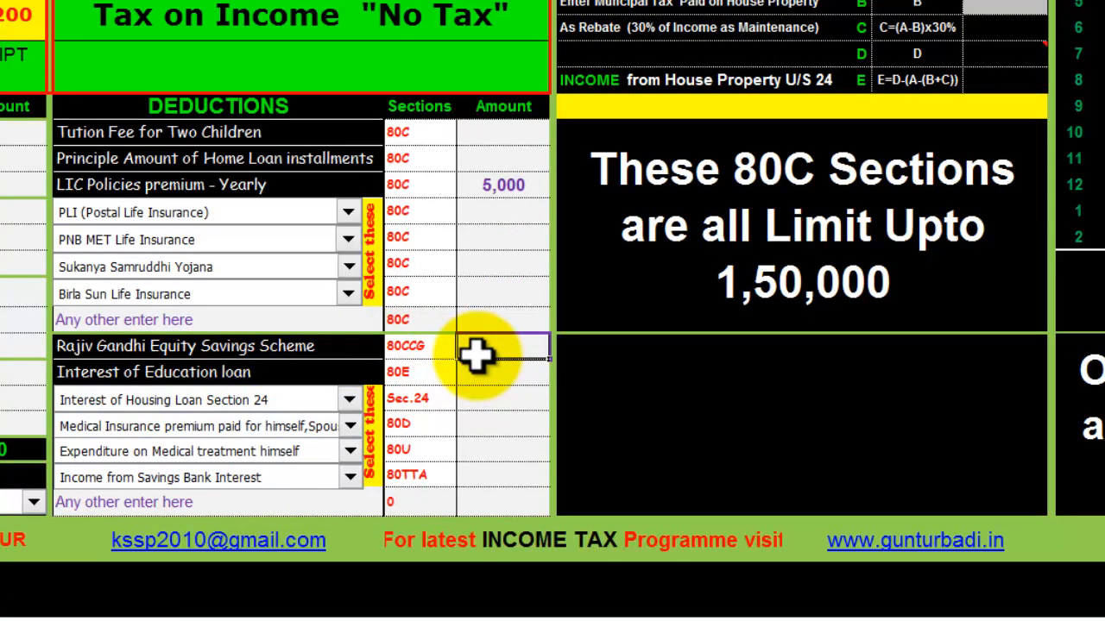
{"action": "left_click", "coordinate": [295, 372]}
{"action": "left_click", "coordinate": [486, 376]}
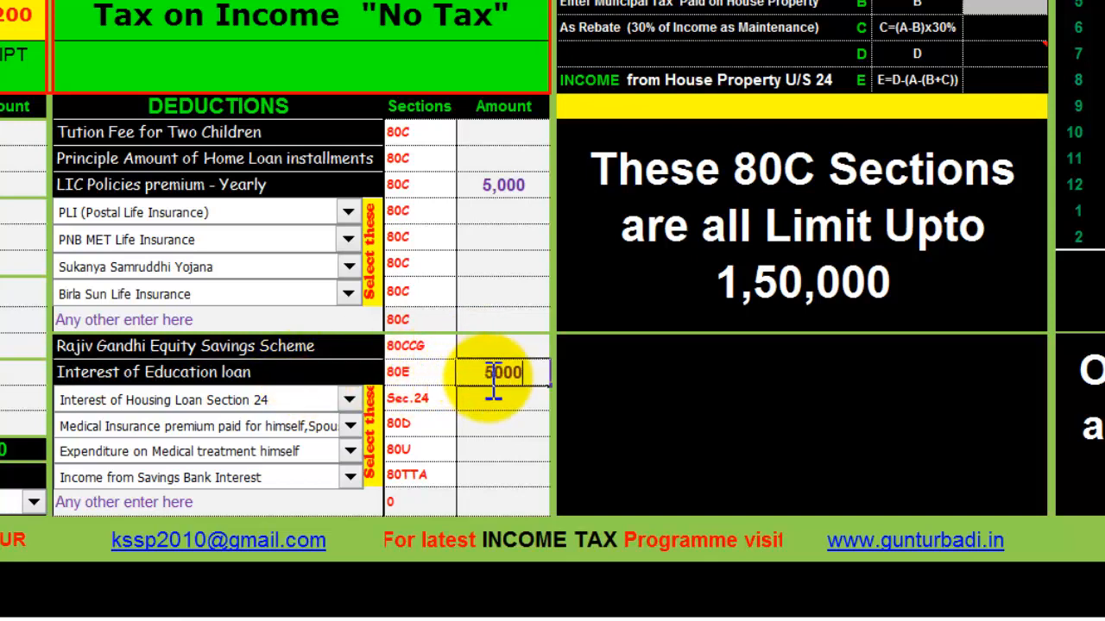
{"action": "key", "text": "Return"}
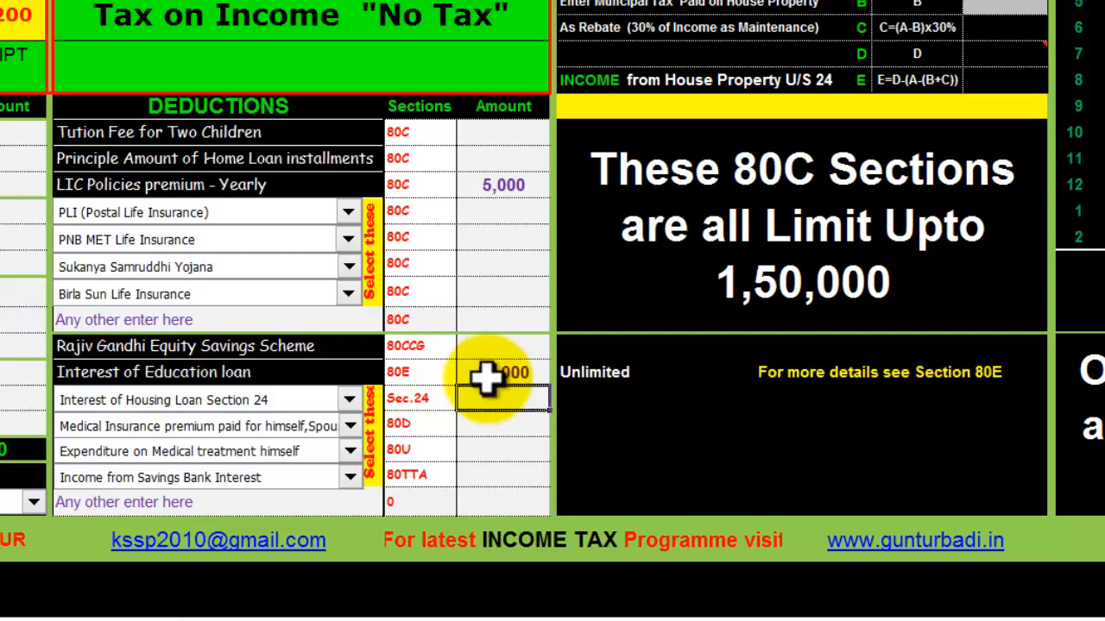
{"action": "left_click", "coordinate": [673, 373]}
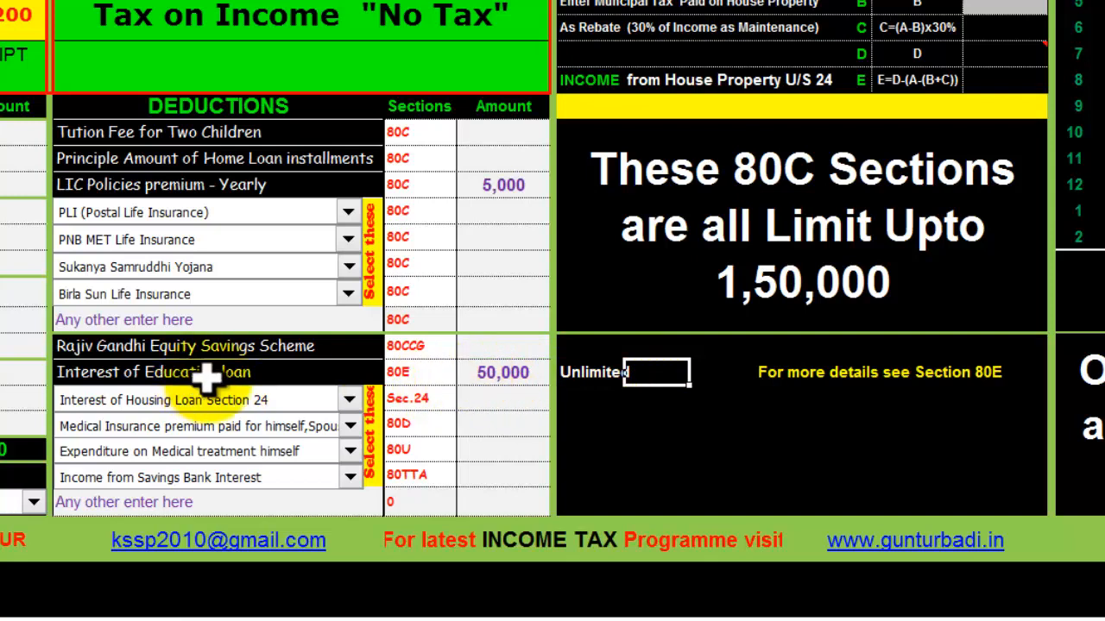
{"action": "left_click", "coordinate": [520, 373]}
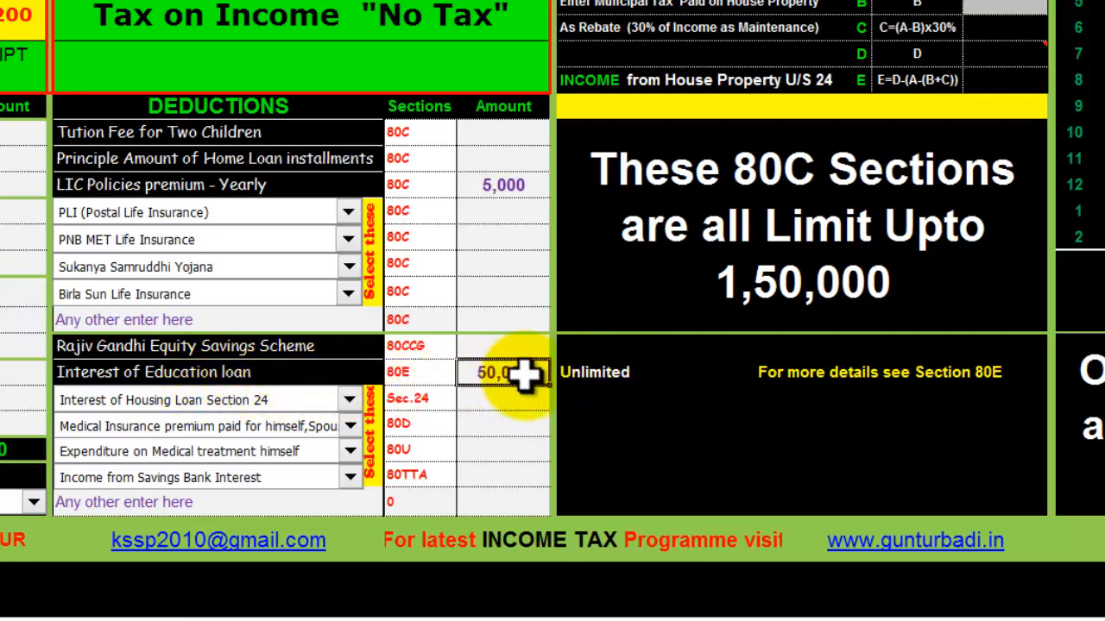
Enter 20000 as the amount for Interest of Housing Loan Section 24.
{"action": "left_click", "coordinate": [476, 402]}
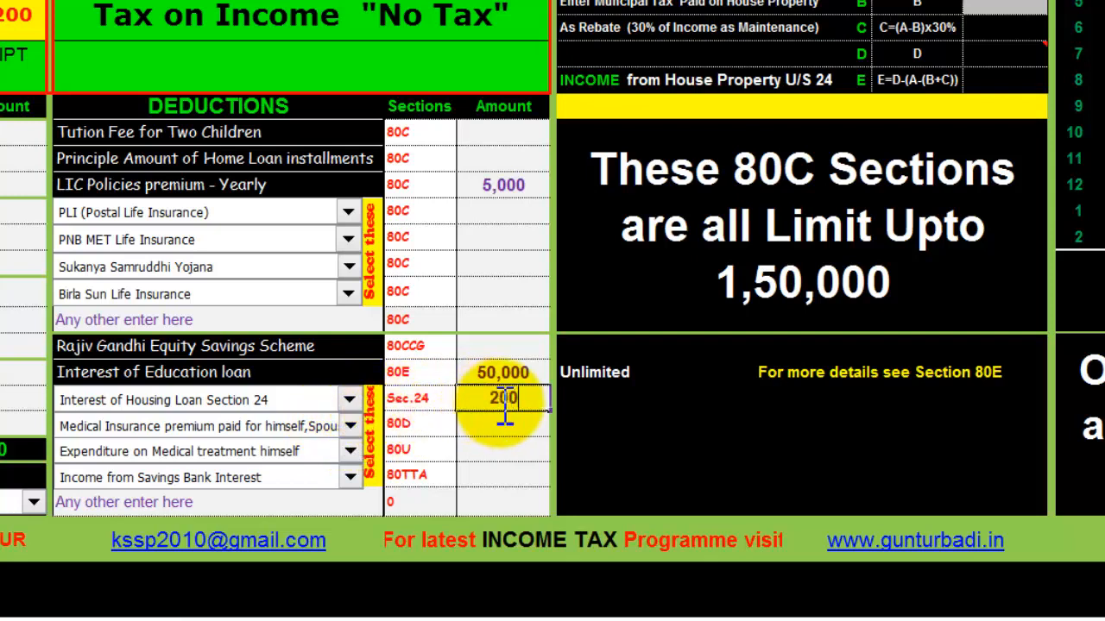
{"action": "type", "text": "20000"}
{"action": "key", "text": "Return"}
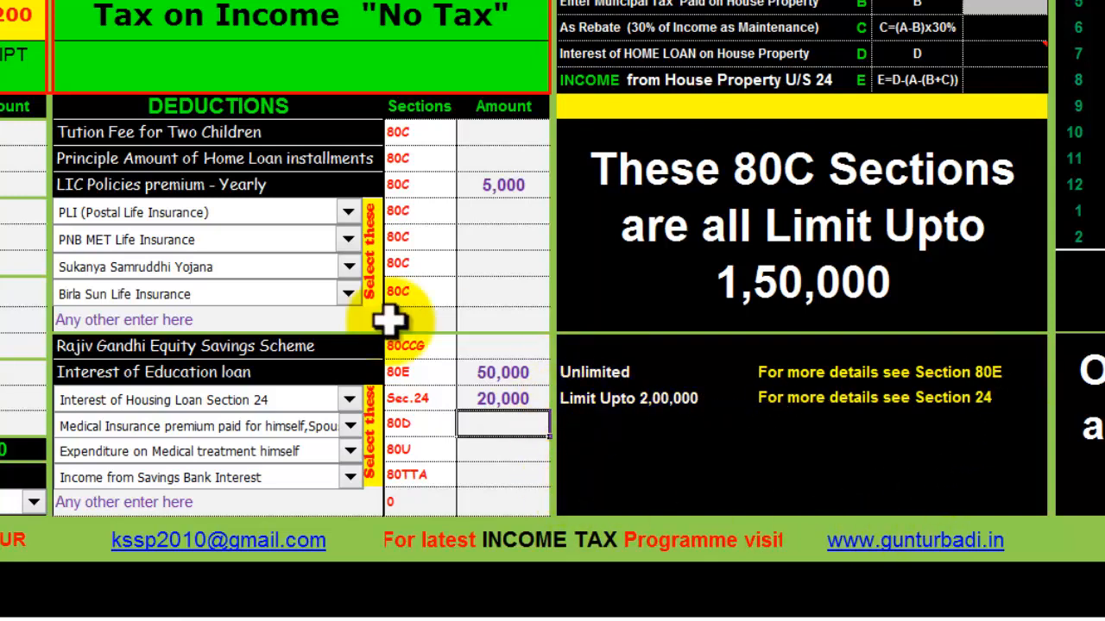
Try Interest of Housing Loan 80EE as the housing loan deduction and return it to Section 24.
{"action": "left_click", "coordinate": [325, 401]}
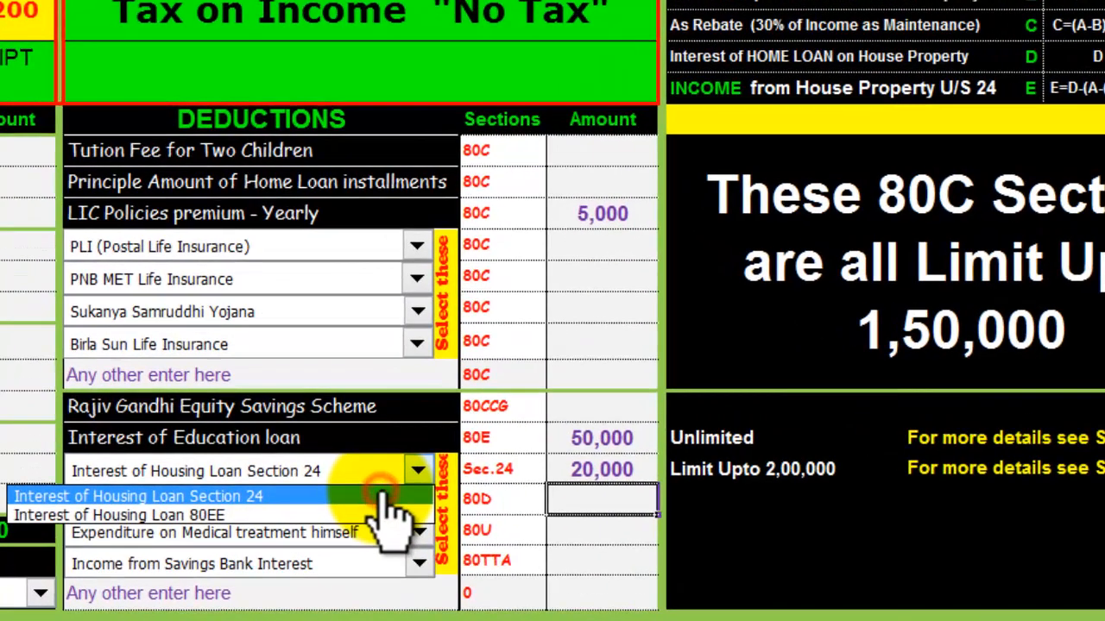
{"action": "left_click", "coordinate": [371, 476]}
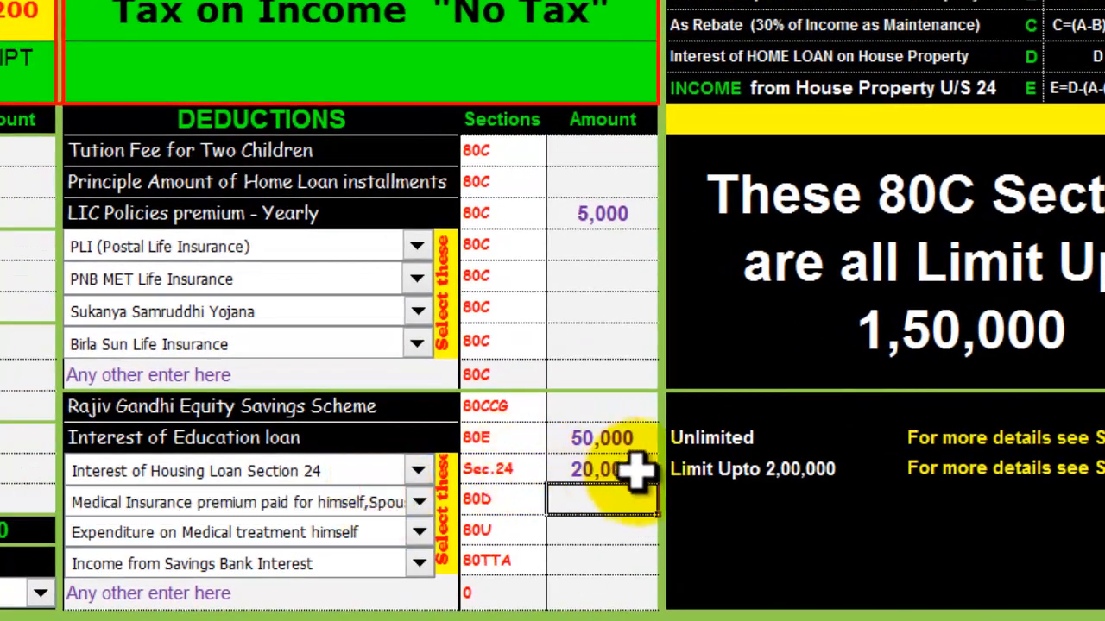
{"action": "left_click", "coordinate": [372, 474]}
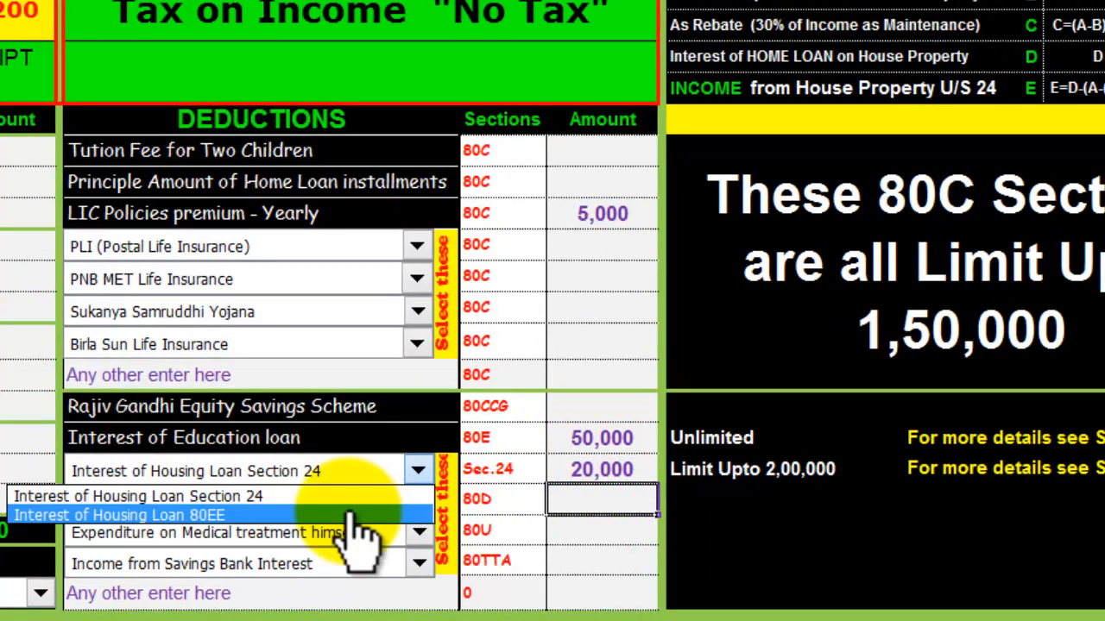
{"action": "left_click", "coordinate": [348, 516]}
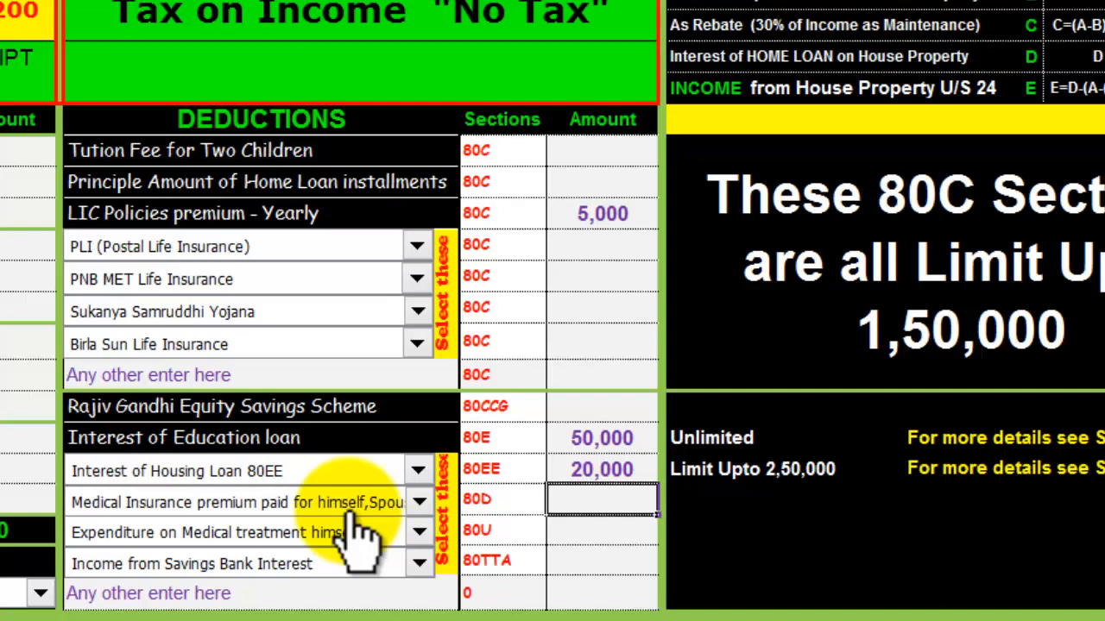
{"action": "left_click", "coordinate": [369, 472]}
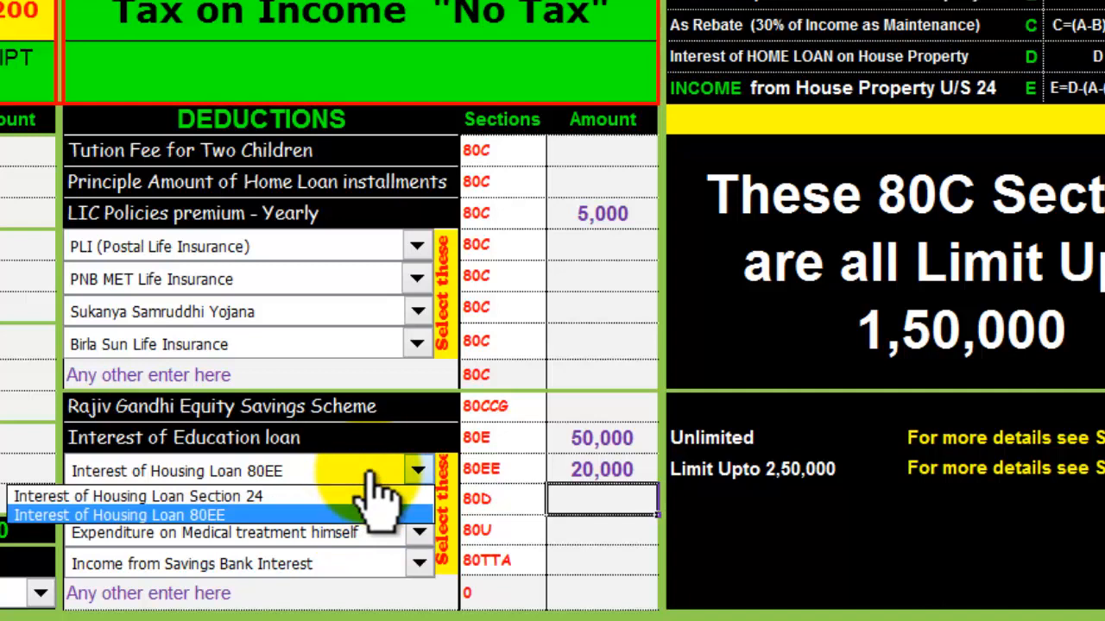
{"action": "left_click", "coordinate": [377, 496]}
Examine the medical insurance choices, the 80D, 80U and 80TTA amount fields, and the monthly Advance Tax amounts.
{"action": "left_click", "coordinate": [377, 504]}
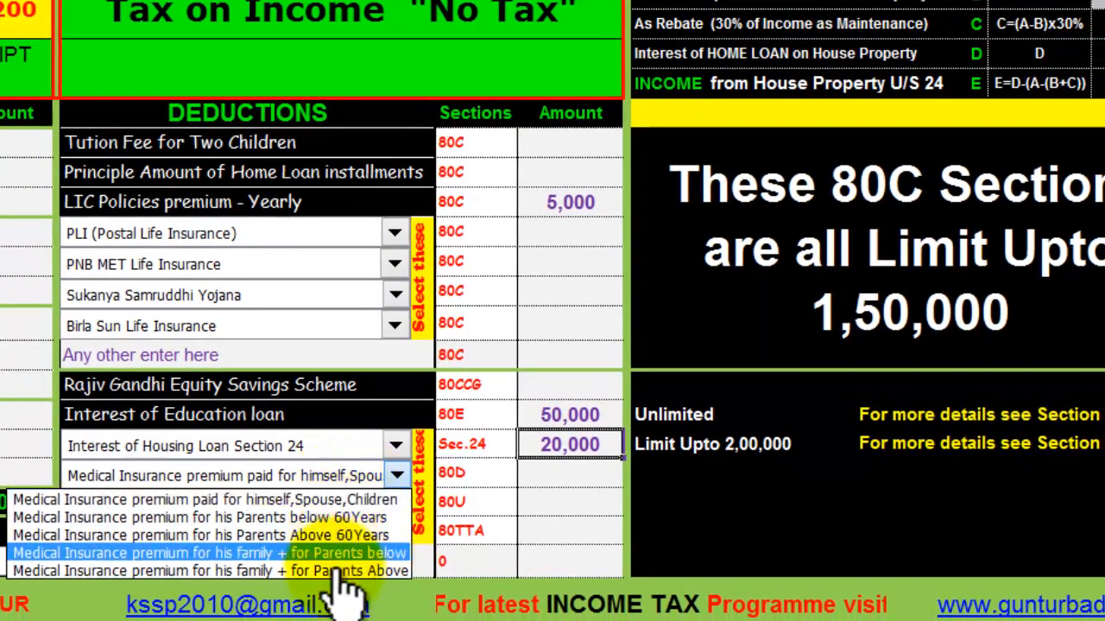
{"action": "left_click", "coordinate": [377, 499]}
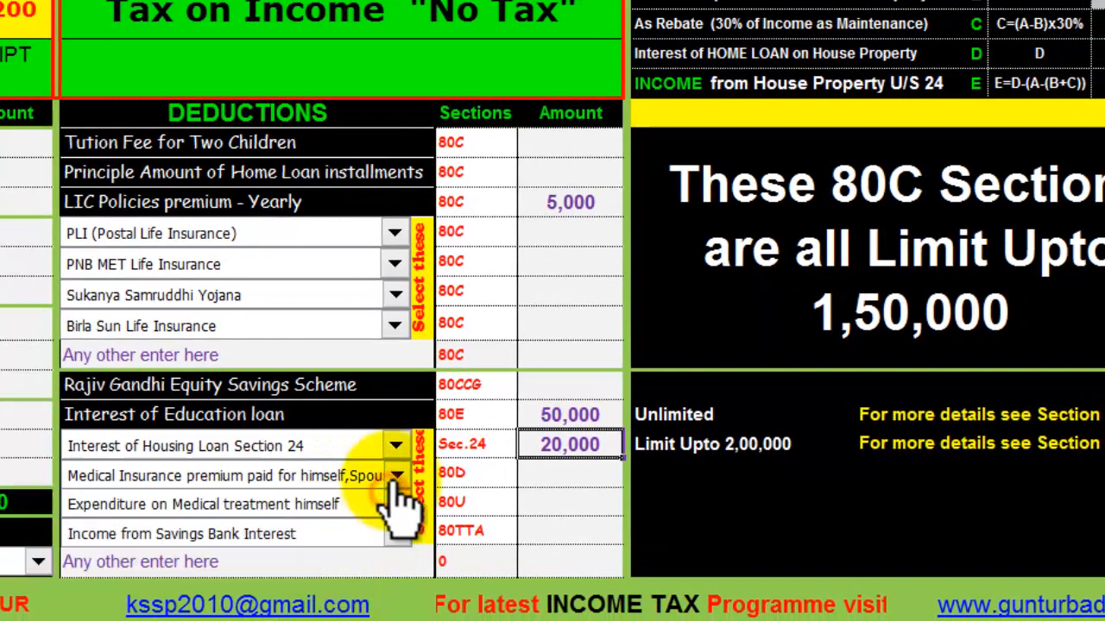
{"action": "left_click", "coordinate": [569, 476]}
{"action": "left_click", "coordinate": [485, 506]}
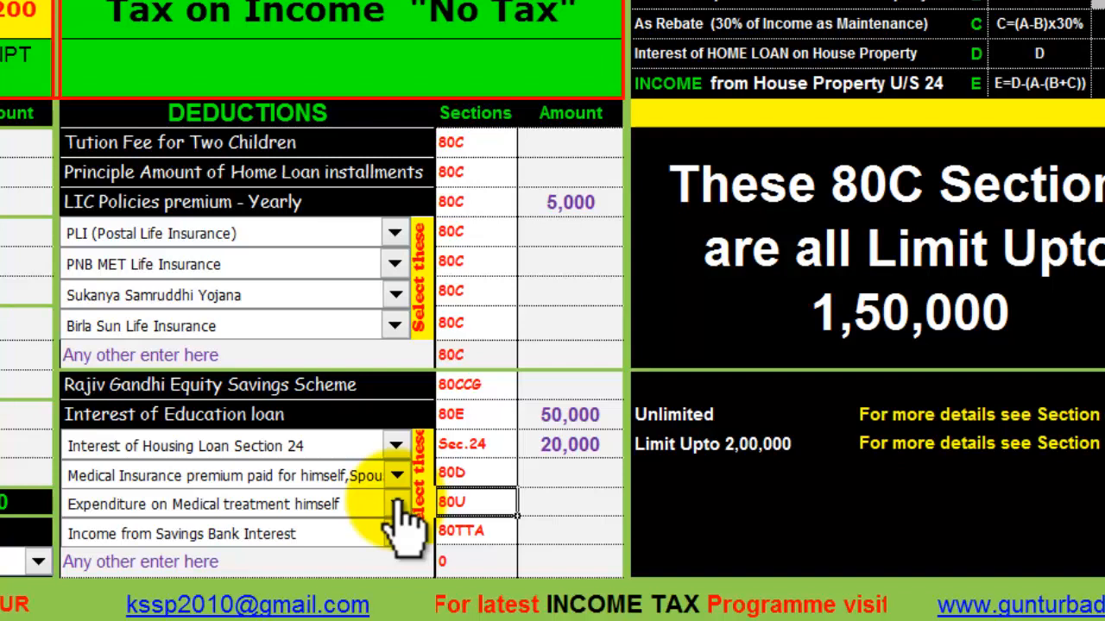
{"action": "left_click", "coordinate": [561, 501]}
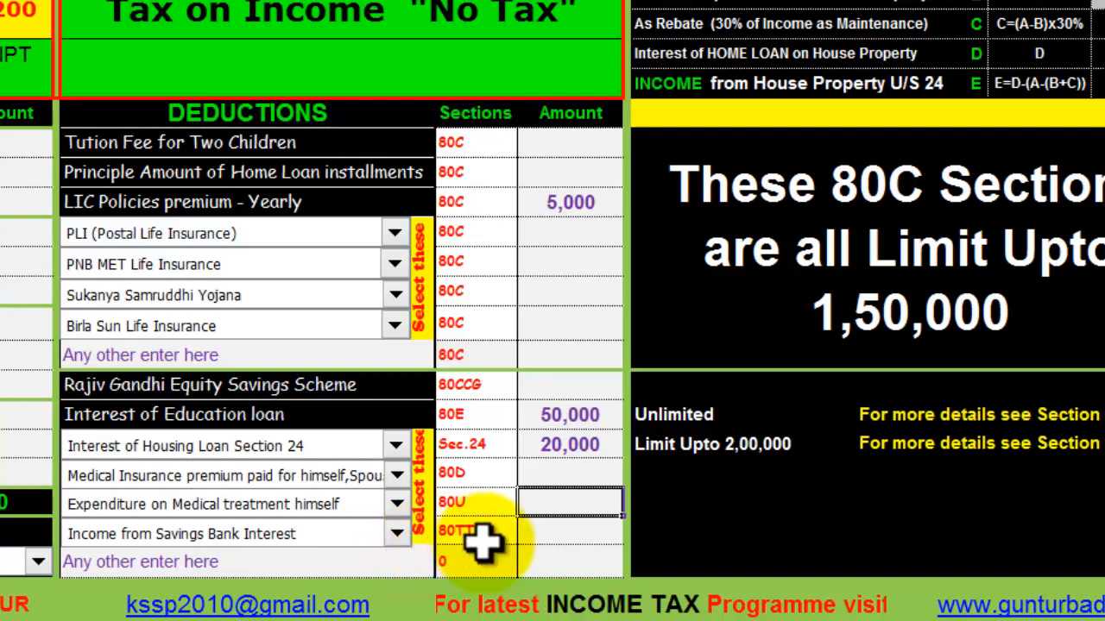
{"action": "left_click", "coordinate": [565, 536]}
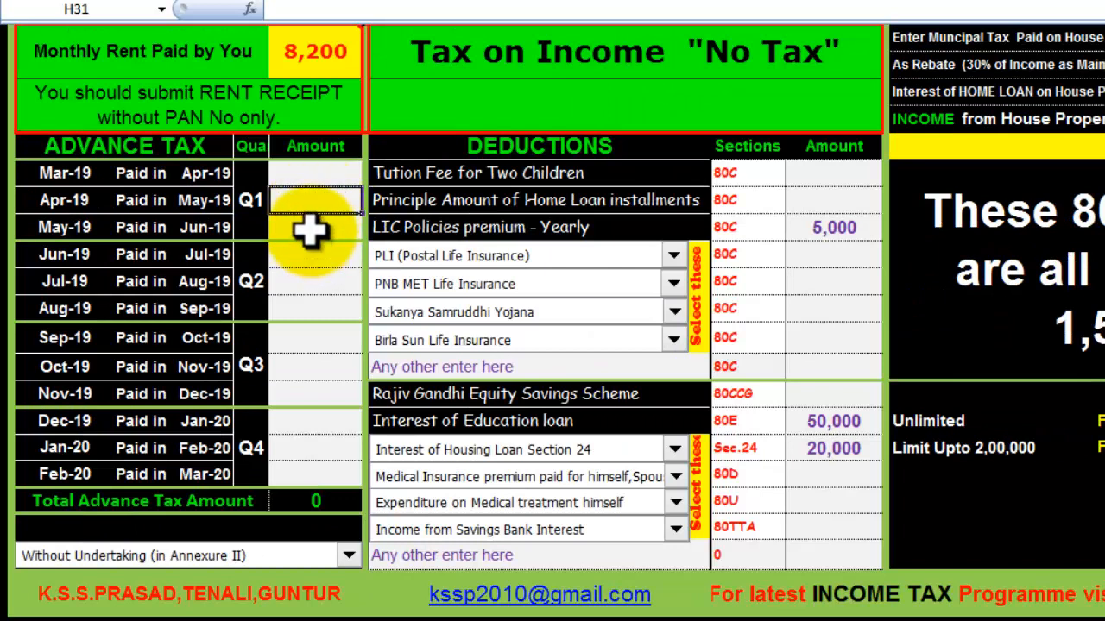
{"action": "left_click", "coordinate": [311, 228]}
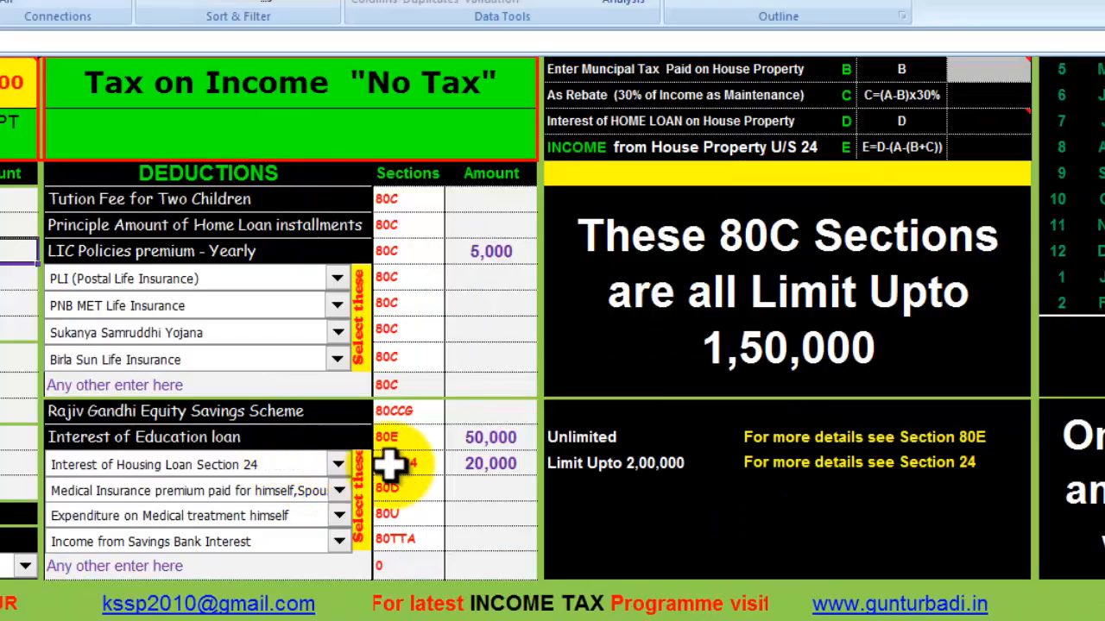
Choose YES for Income / Loss from House Property under Sec 24.
{"action": "left_click", "coordinate": [498, 461]}
{"action": "scroll", "coordinate": [555, 490], "scroll_direction": "up", "scroll_amount": 4}
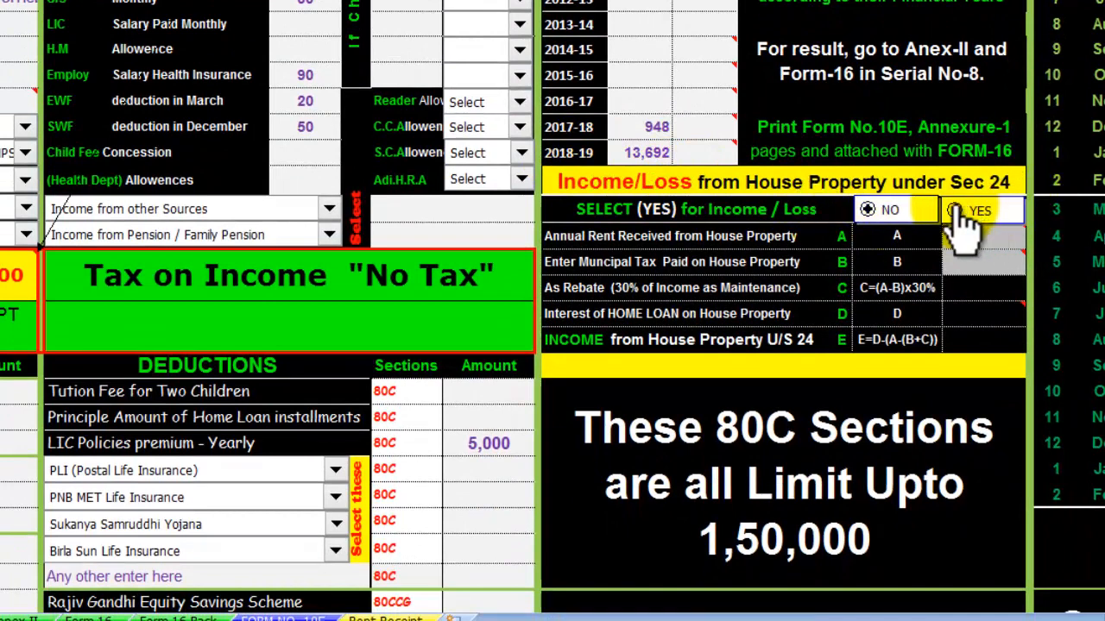
{"action": "left_click", "coordinate": [954, 210]}
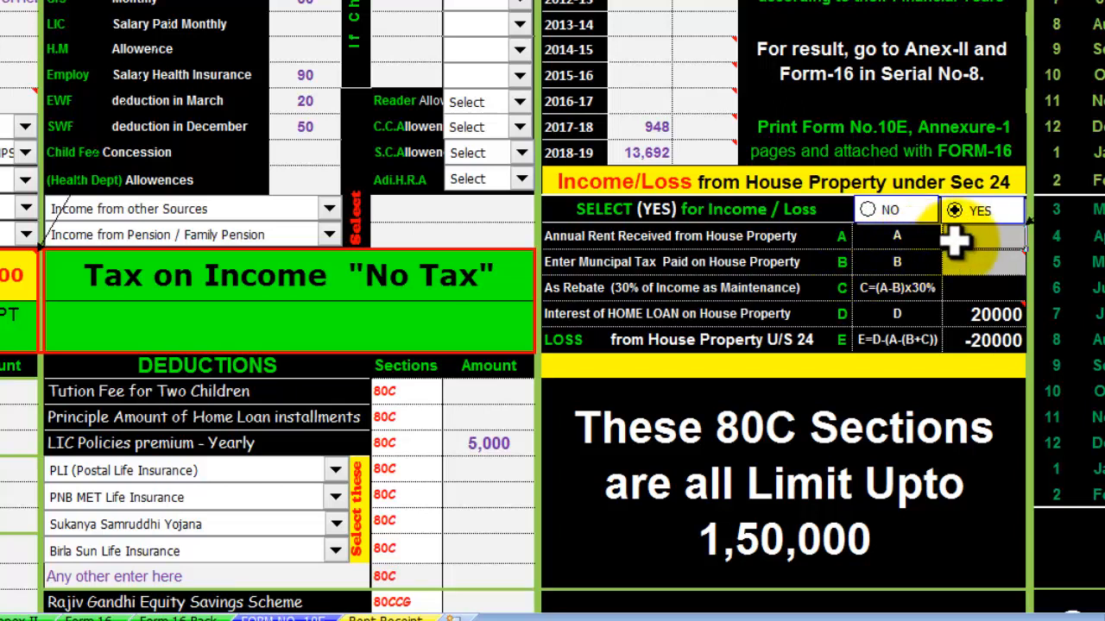
{"action": "left_click", "coordinate": [993, 262]}
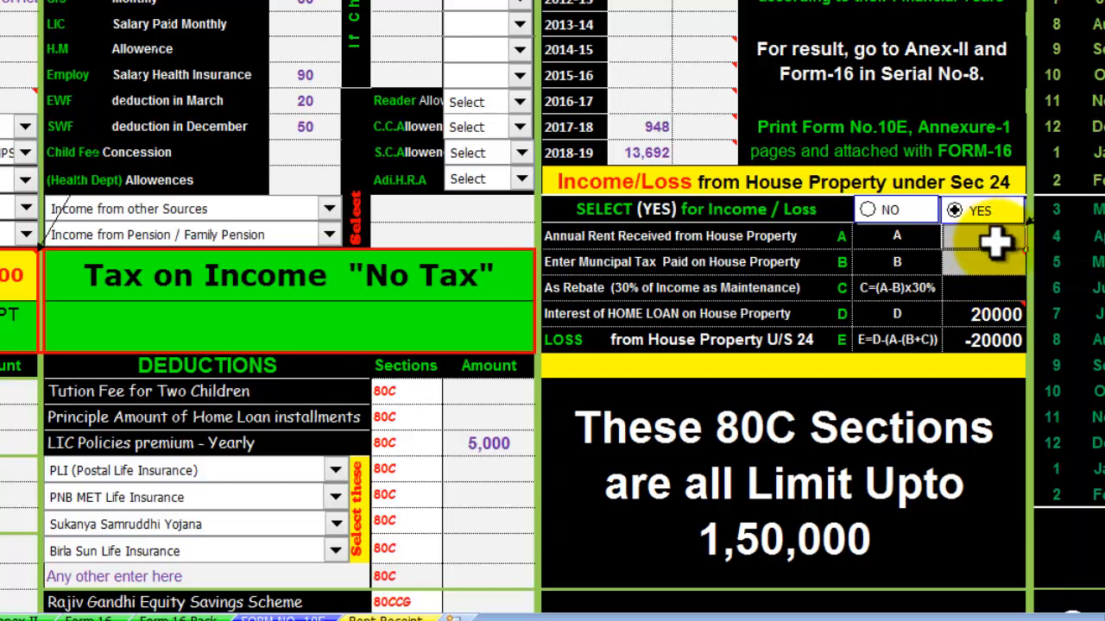
Enter 10000 as the annual rent received and 300 as the municipal tax paid on the house property.
{"action": "left_click", "coordinate": [997, 241]}
{"action": "type", "text": "4"}
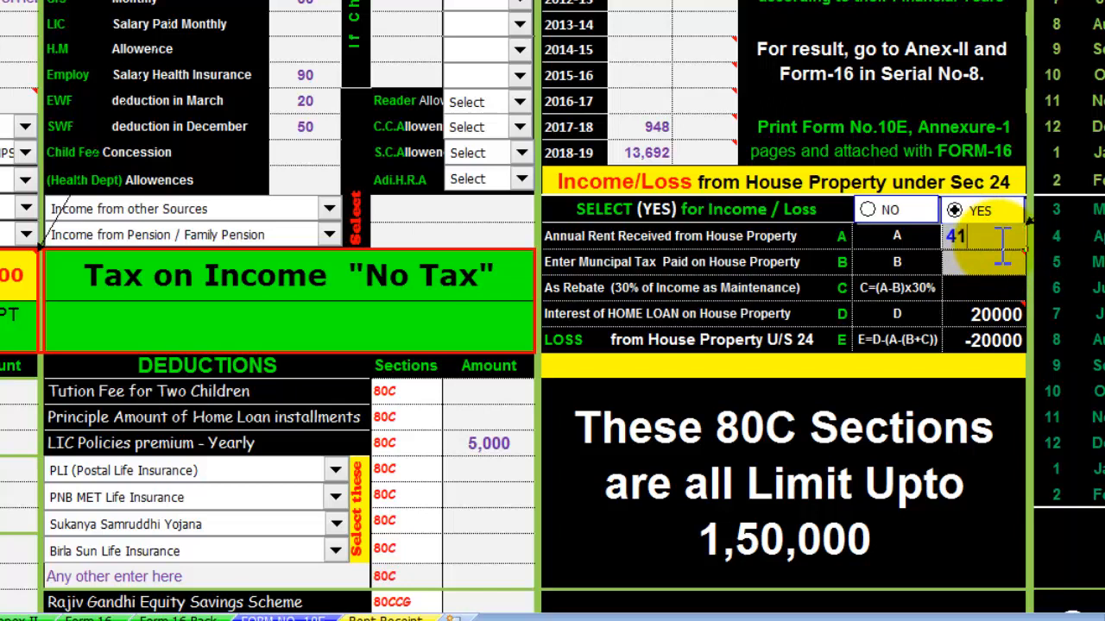
{"action": "key", "text": "BackSpace"}
{"action": "type", "text": "10000"}
{"action": "left_click", "coordinate": [1009, 259]}
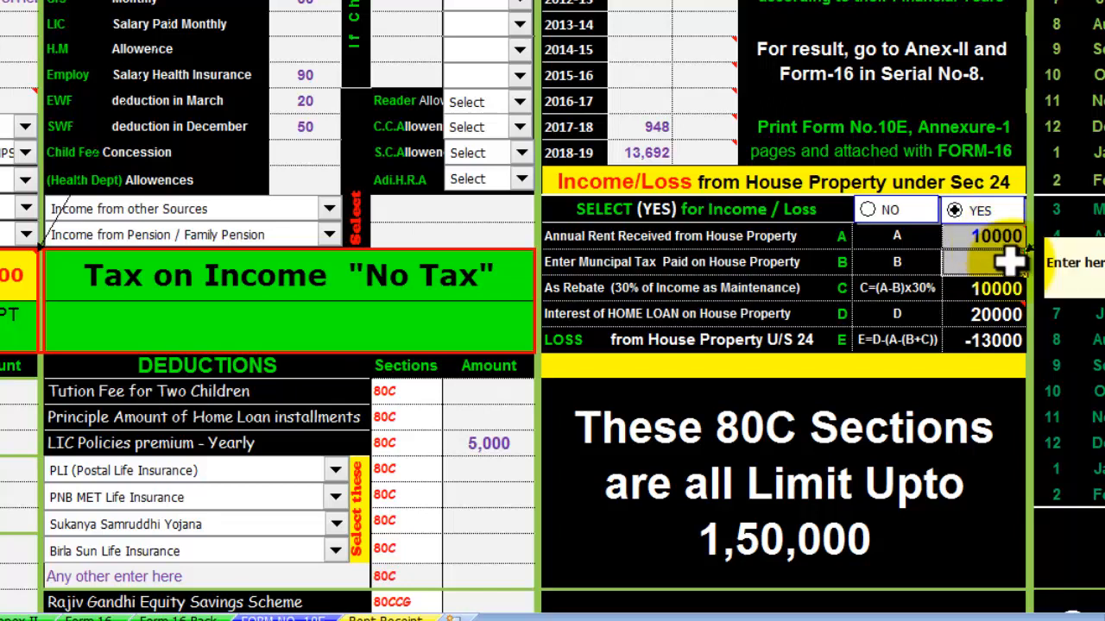
{"action": "type", "text": "300"}
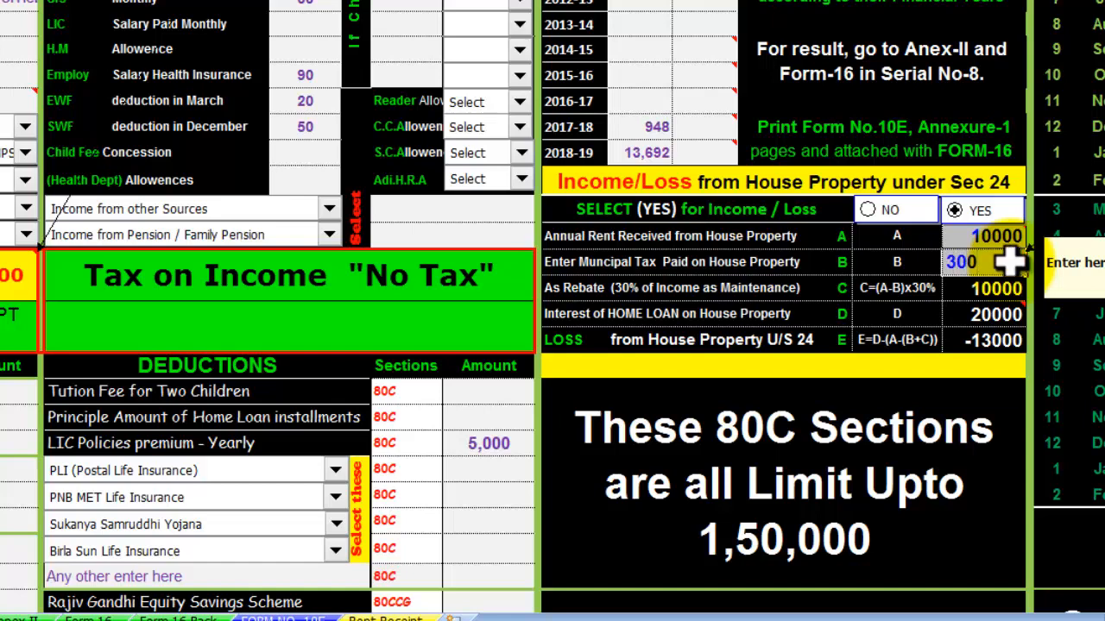
{"action": "key", "text": "Return"}
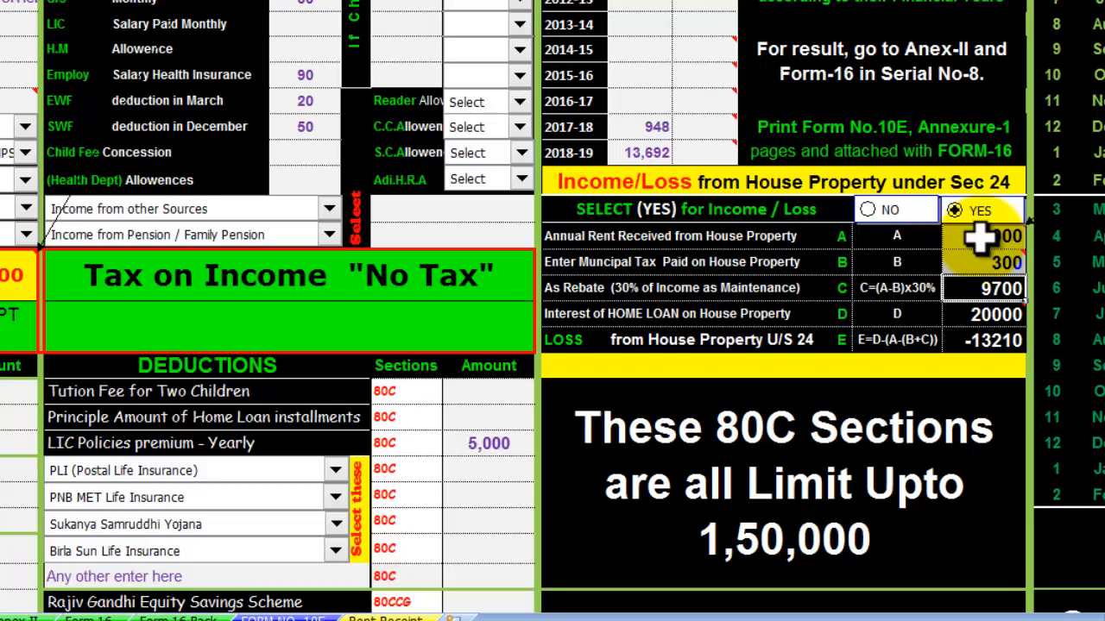
Examine the D.A. arrears periods in Part-C and the end-month choices for the 2nd DA Arrears.
{"action": "scroll", "coordinate": [979, 302], "scroll_direction": "up", "scroll_amount": 4}
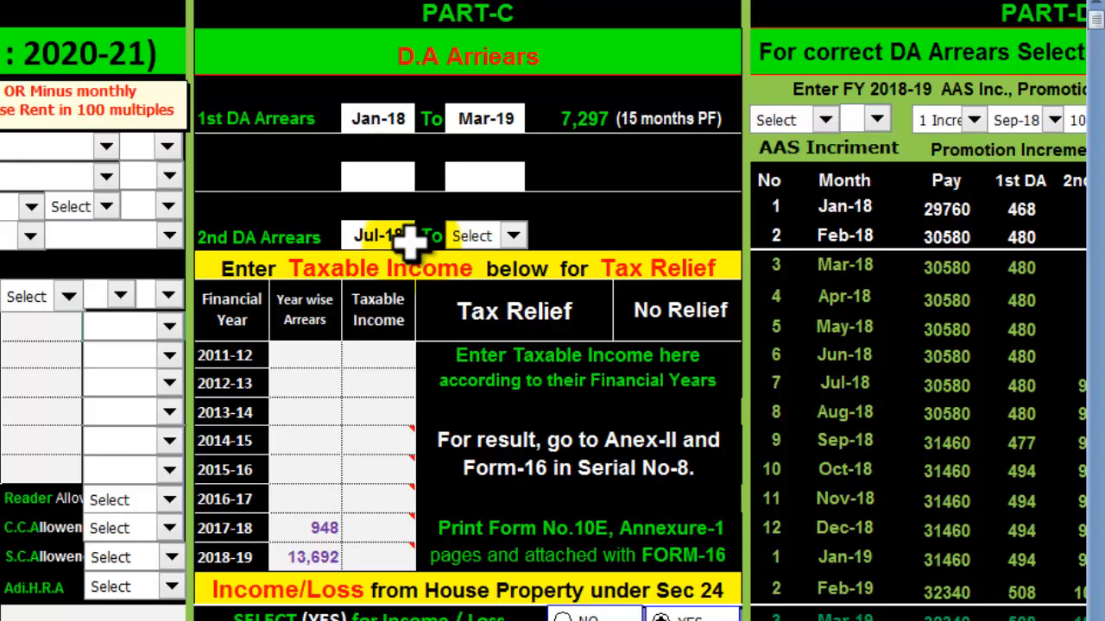
{"action": "left_click", "coordinate": [515, 237]}
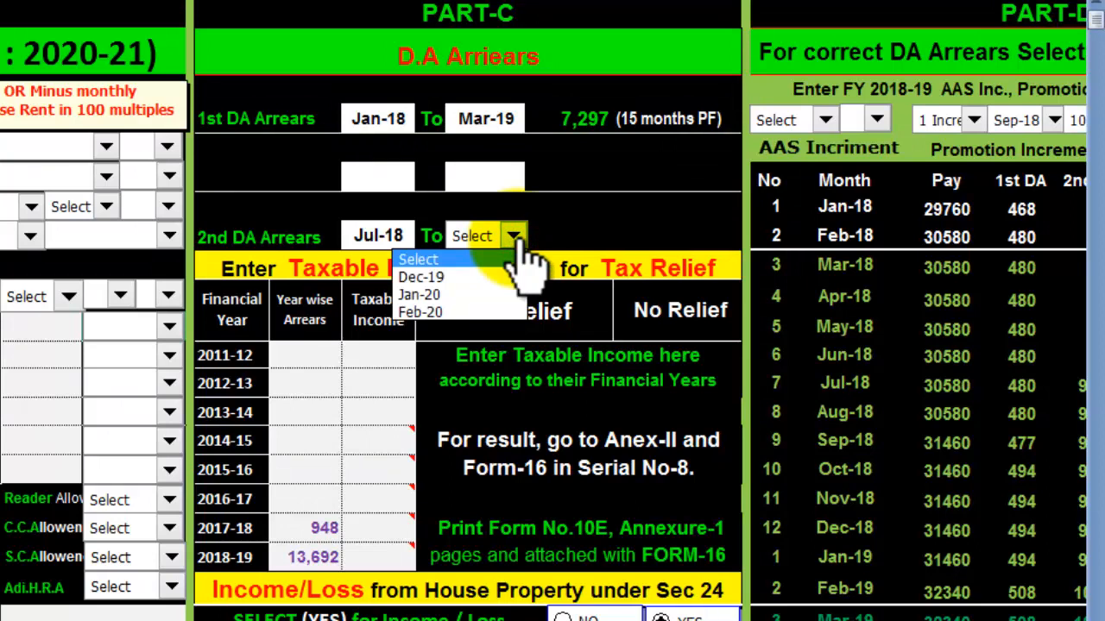
{"action": "left_click", "coordinate": [585, 235]}
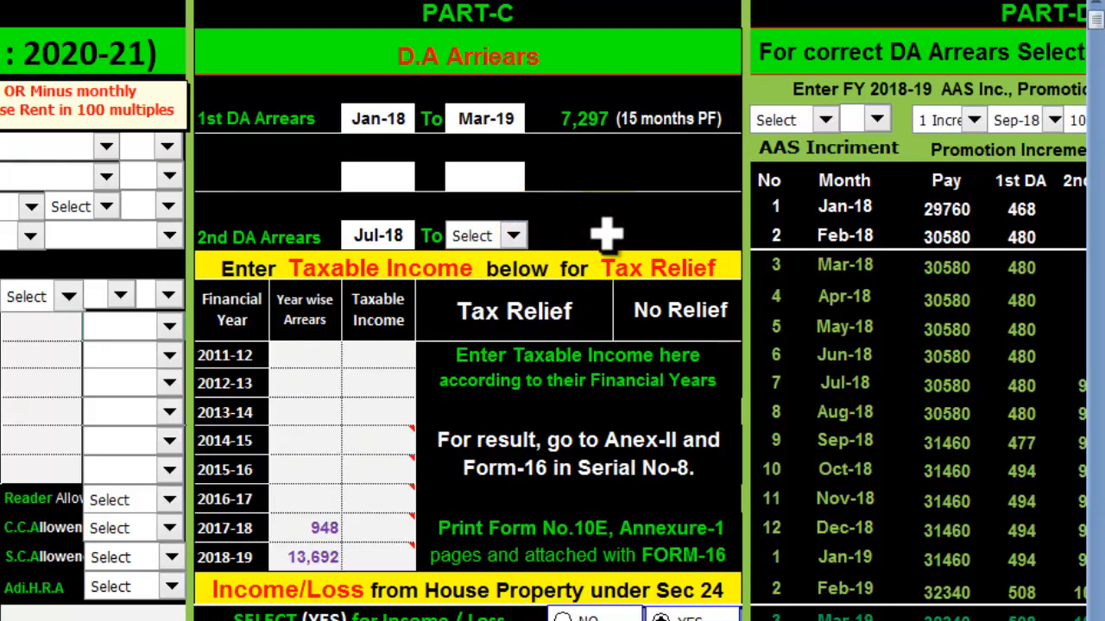
{"action": "scroll", "coordinate": [676, 229], "scroll_direction": "down", "scroll_amount": 4}
{"action": "scroll", "coordinate": [671, 387], "scroll_direction": "up", "scroll_amount": 4}
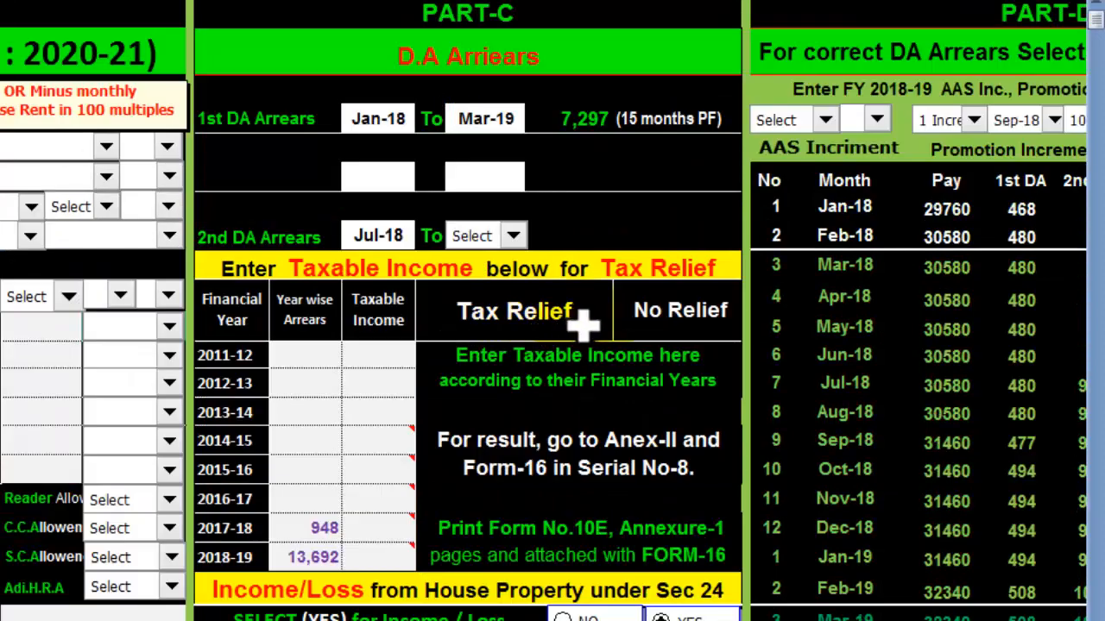
Examine the Tax Relief table's year-wise arrears and the notes on the 2017-18 and 2018-19 Taxable Income cells.
{"action": "left_click_drag", "start_coordinate": [239, 267], "coordinate": [322, 553]}
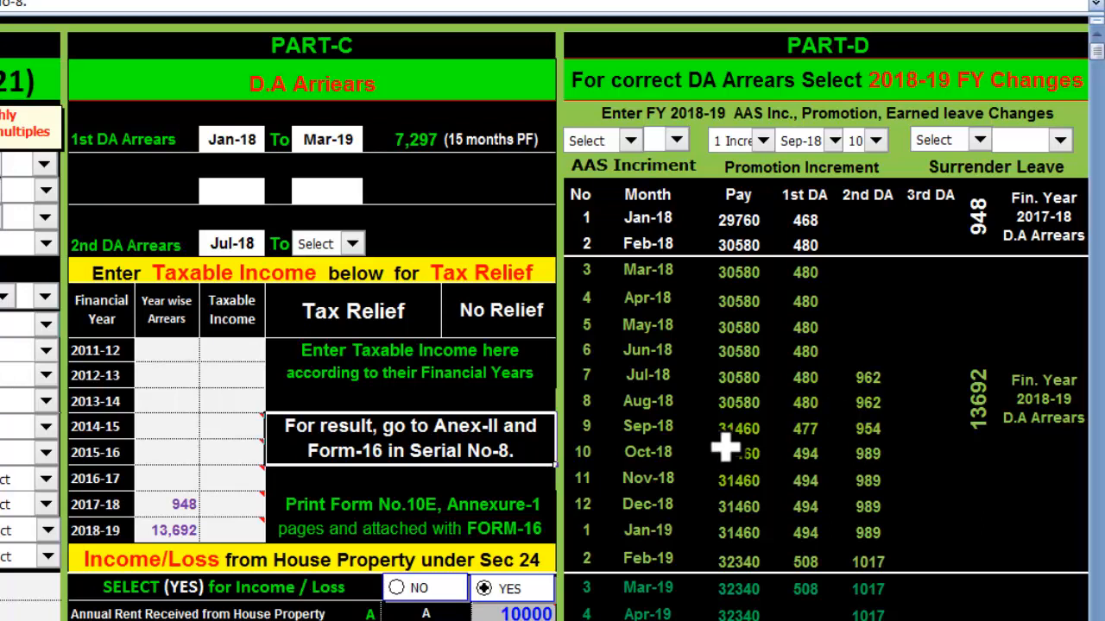
{"action": "left_click", "coordinate": [180, 476]}
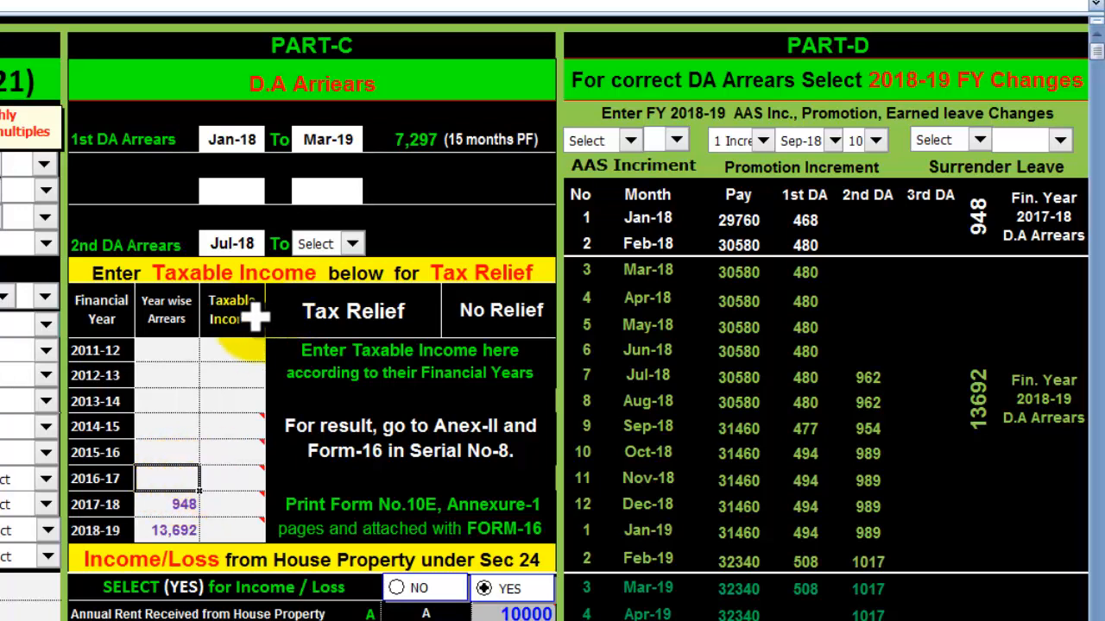
{"action": "mouse_move", "coordinate": [233, 483]}
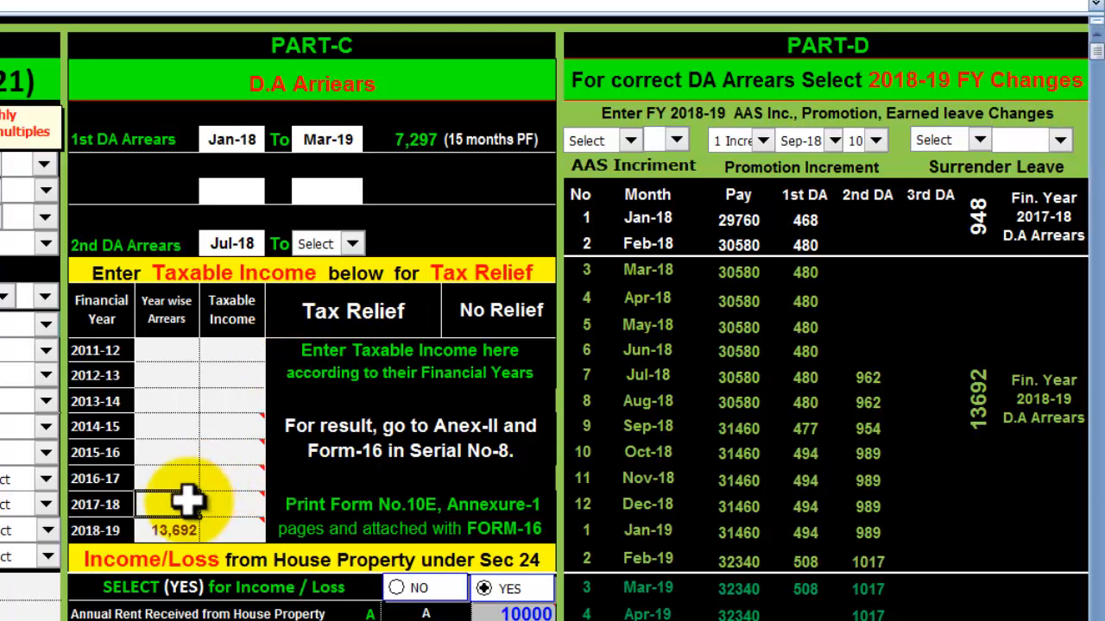
{"action": "left_click", "coordinate": [183, 530]}
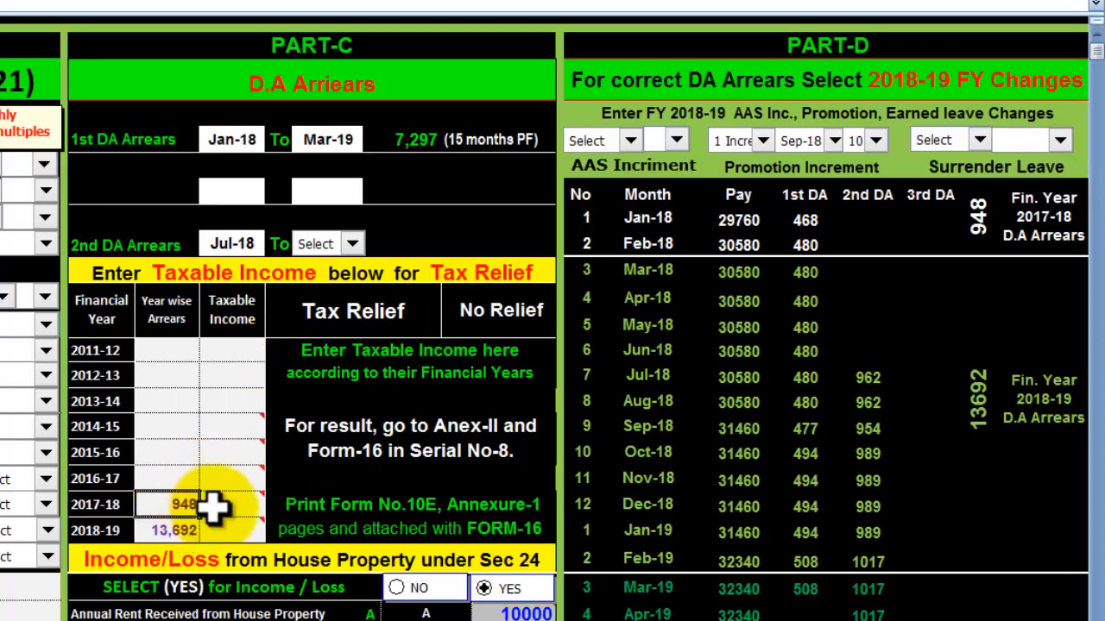
{"action": "left_click", "coordinate": [142, 509]}
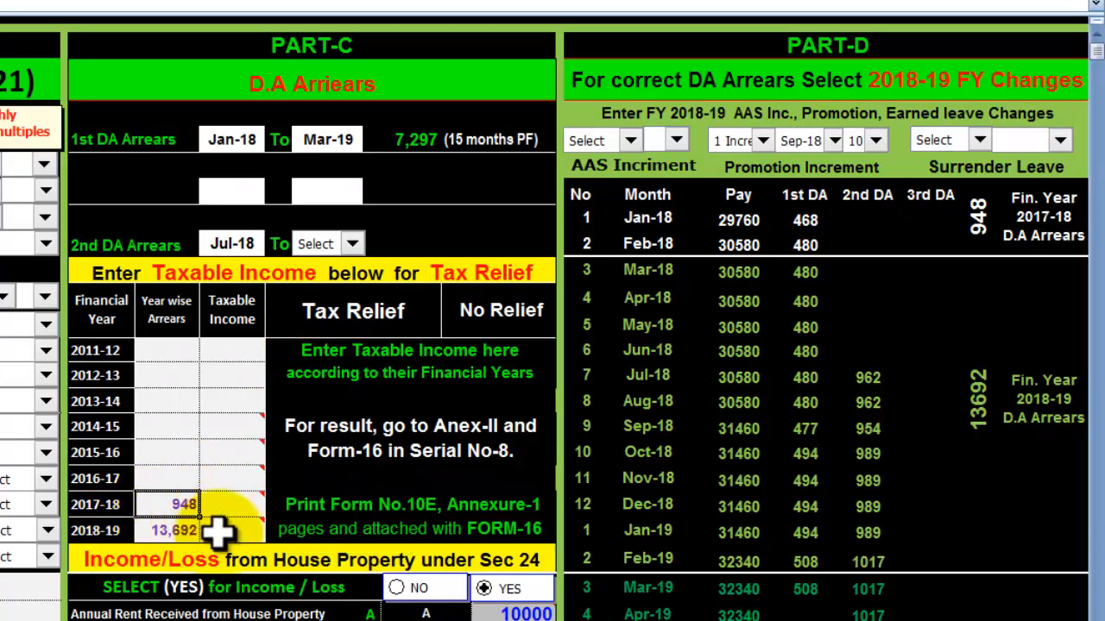
{"action": "mouse_move", "coordinate": [237, 497]}
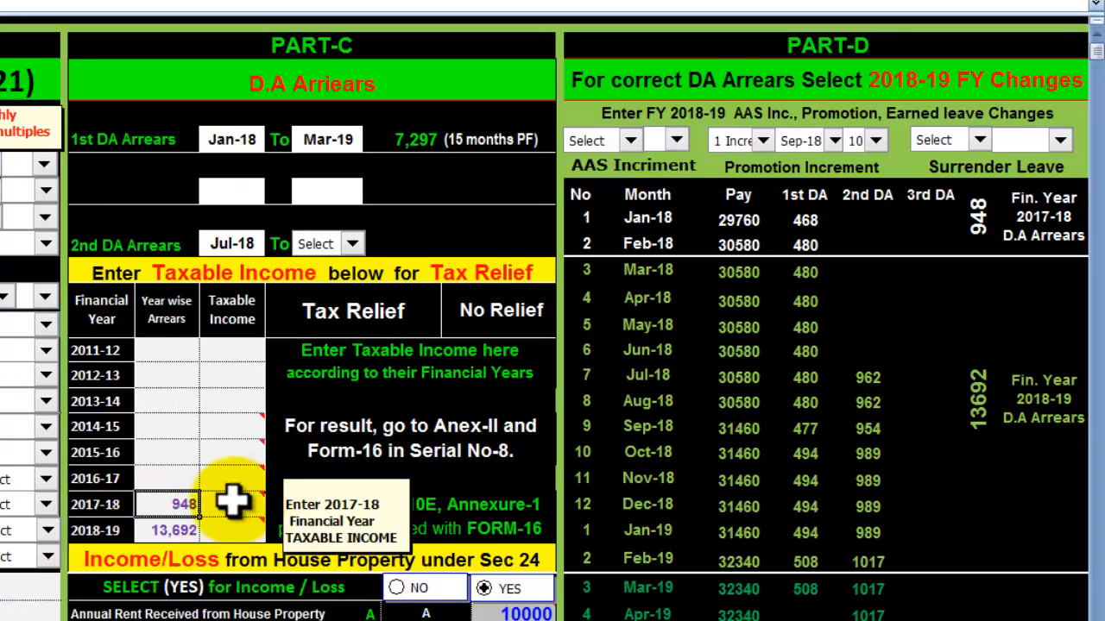
{"action": "left_click", "coordinate": [222, 502]}
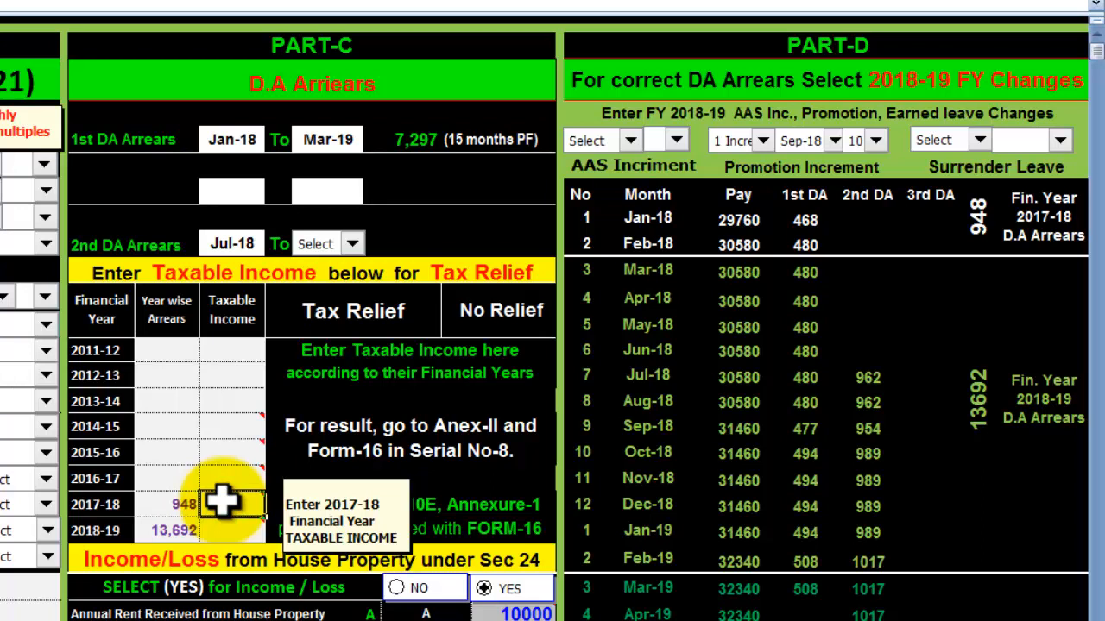
{"action": "left_click", "coordinate": [230, 528]}
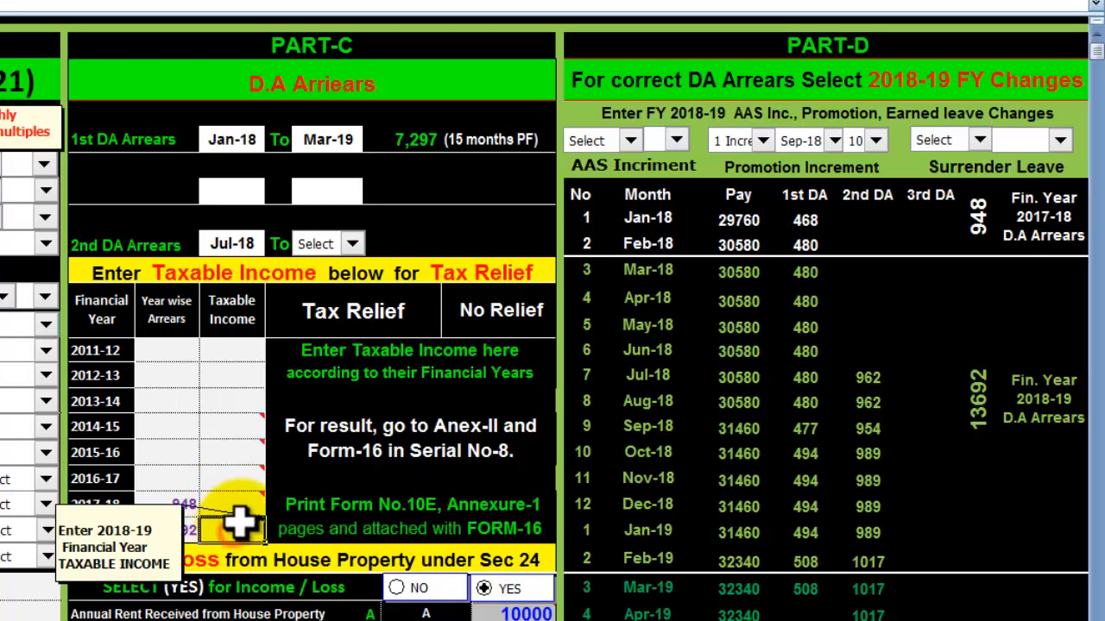
{"action": "mouse_move", "coordinate": [250, 503]}
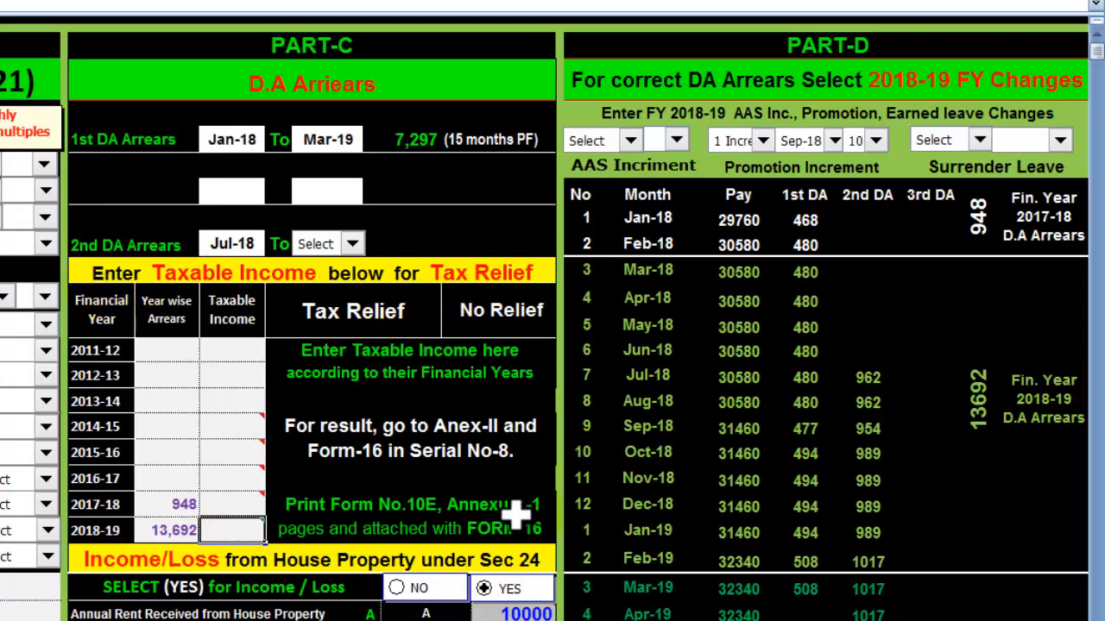
Examine the 2018-19 AAS increment, promotion increment and surrender leave choices above the monthly pay and DA table in Part-D.
{"action": "scroll", "coordinate": [587, 503], "scroll_direction": "right", "scroll_amount": 1}
{"action": "scroll", "coordinate": [685, 271], "scroll_direction": "down", "scroll_amount": 8}
{"action": "scroll", "coordinate": [686, 271], "scroll_direction": "up", "scroll_amount": 8}
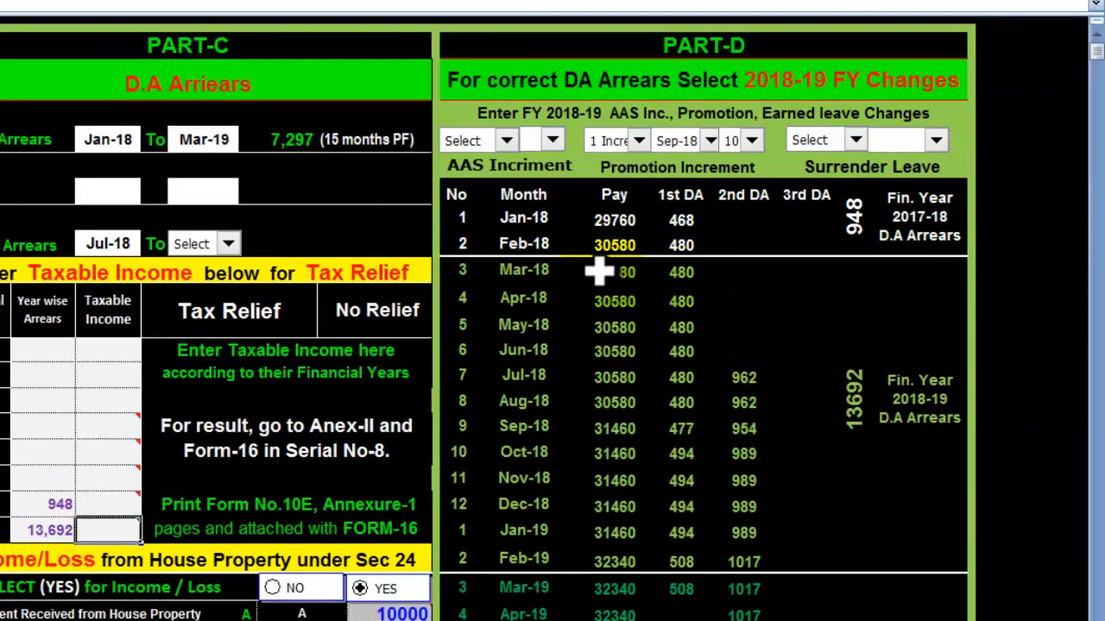
{"action": "scroll", "coordinate": [712, 164], "scroll_direction": "down", "scroll_amount": 2}
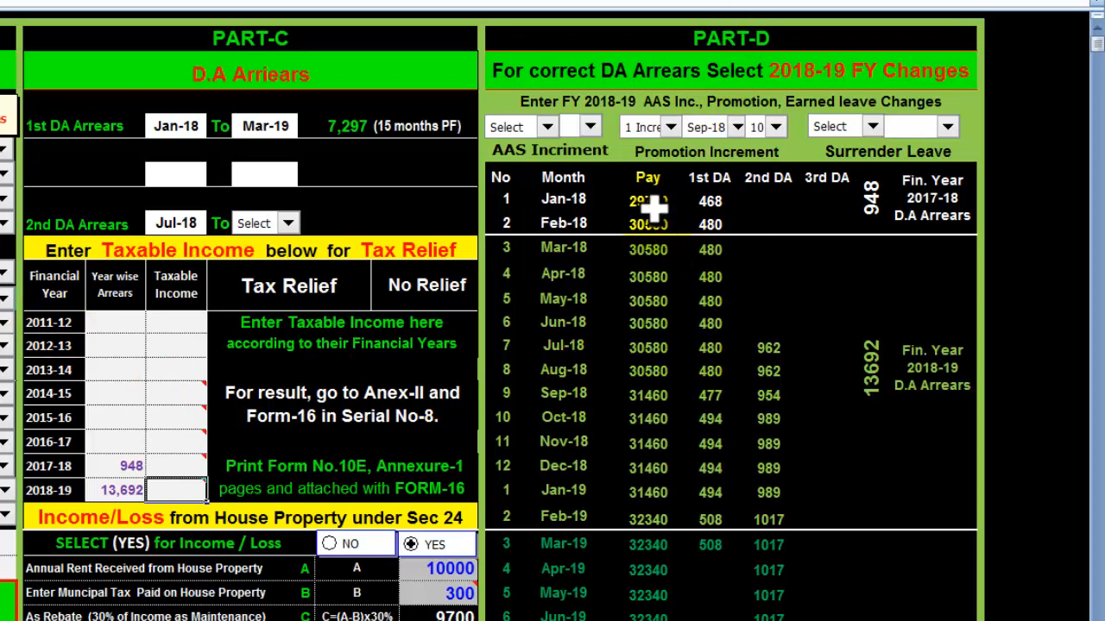
{"action": "left_click", "coordinate": [557, 125]}
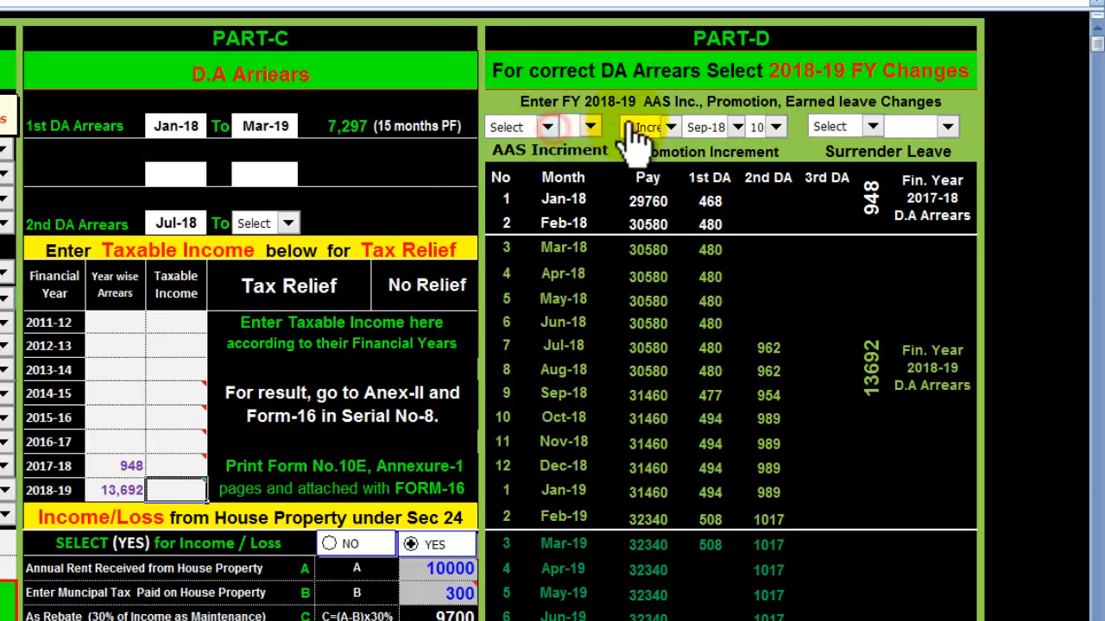
{"action": "left_click", "coordinate": [873, 127]}
{"action": "left_click", "coordinate": [872, 127]}
{"action": "left_click", "coordinate": [546, 126]}
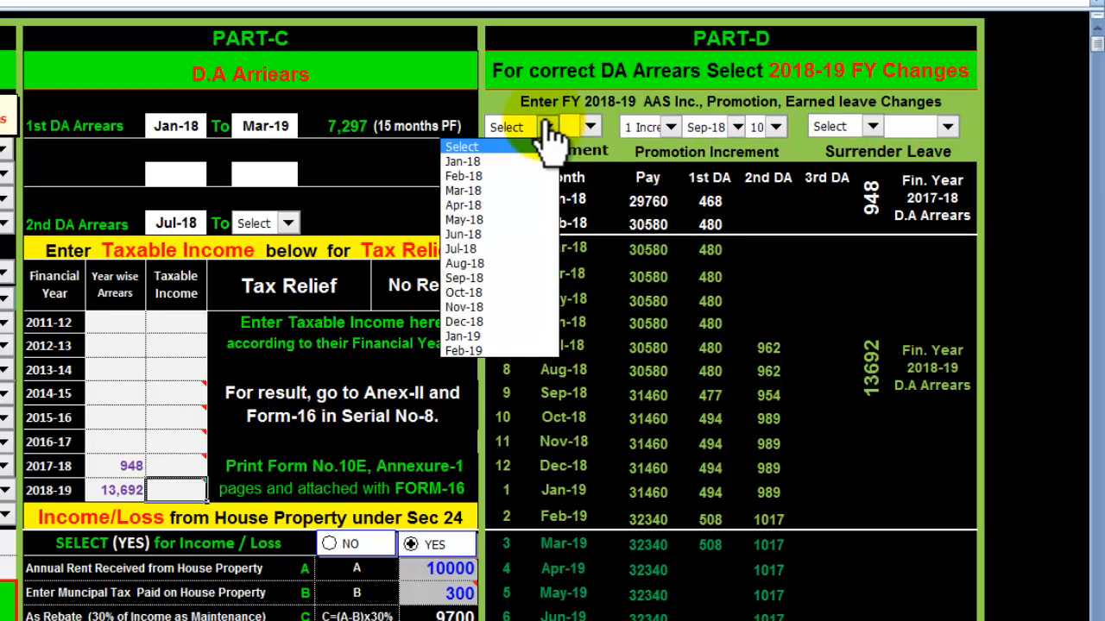
{"action": "left_click", "coordinate": [649, 129]}
{"action": "left_click", "coordinate": [670, 127]}
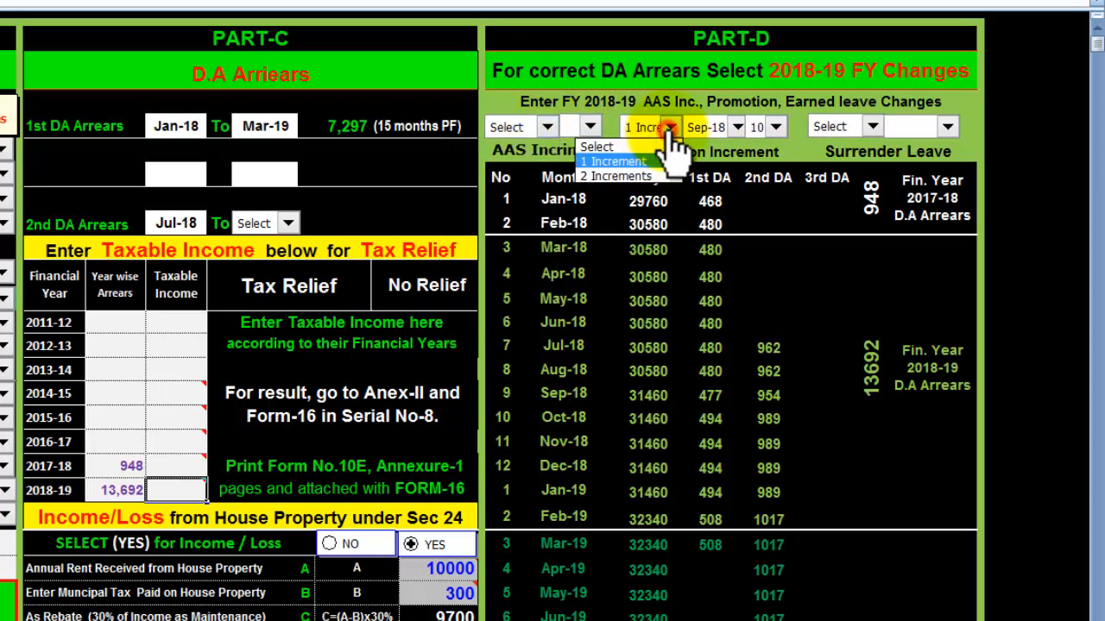
{"action": "left_click", "coordinate": [670, 128]}
{"action": "left_click", "coordinate": [864, 127]}
{"action": "left_click", "coordinate": [863, 127]}
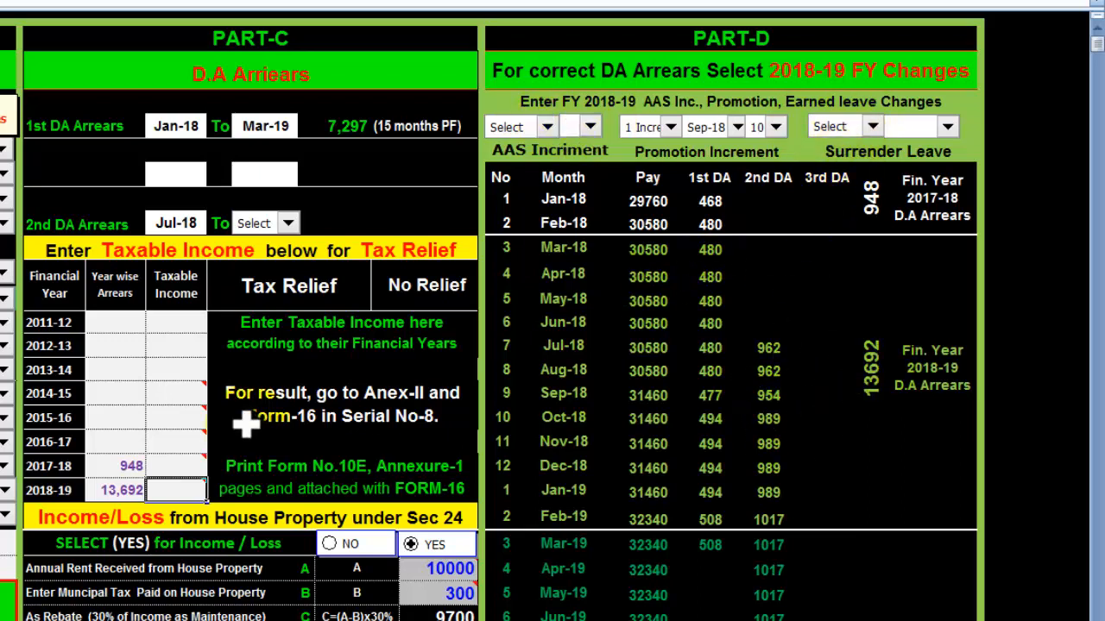
Compare the year-wise arrears for 2017-18 and 2018-19 with the monthly DA arrears table in Part-D.
{"action": "left_click", "coordinate": [121, 489]}
{"action": "left_click", "coordinate": [135, 466]}
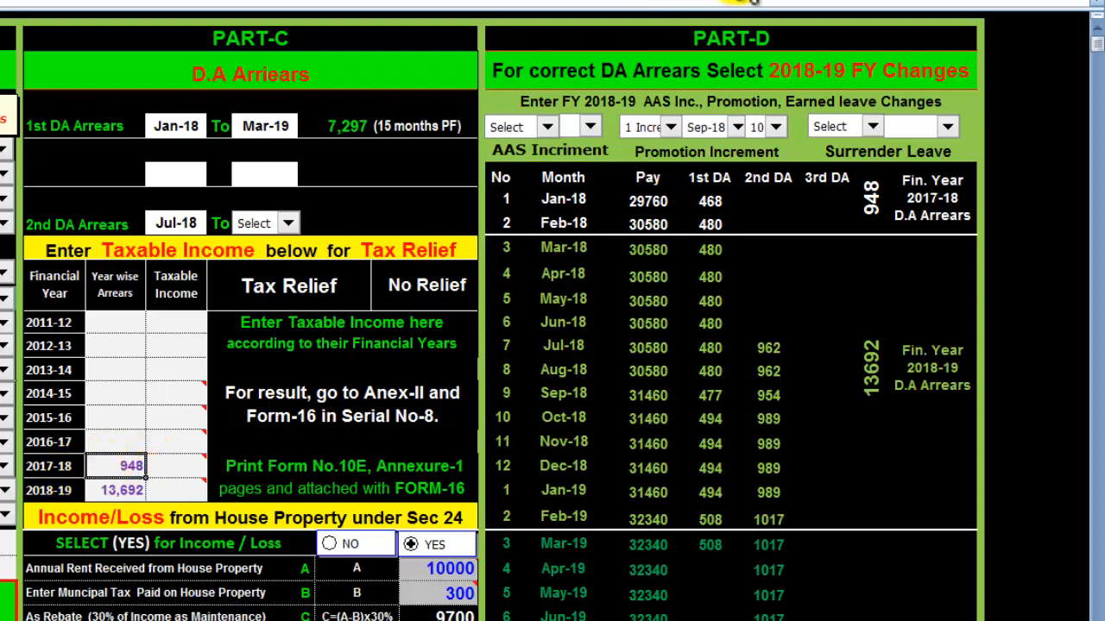
{"action": "scroll", "coordinate": [749, 214], "scroll_direction": "down", "scroll_amount": 2}
{"action": "scroll", "coordinate": [747, 216], "scroll_direction": "down", "scroll_amount": 7}
{"action": "scroll", "coordinate": [745, 218], "scroll_direction": "up", "scroll_amount": 6}
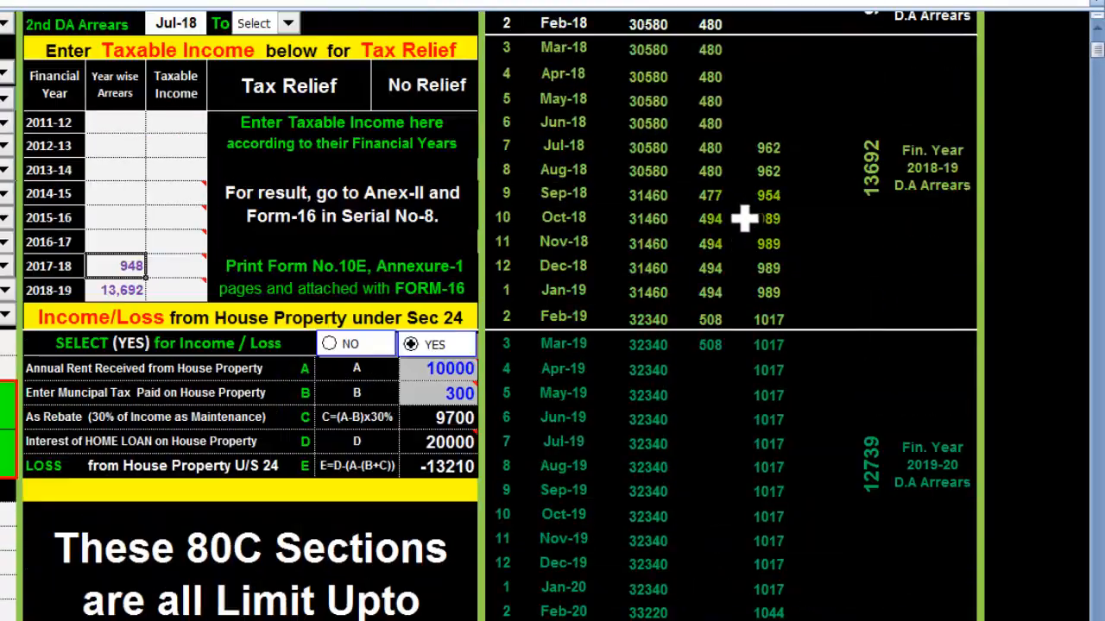
{"action": "scroll", "coordinate": [744, 215], "scroll_direction": "up", "scroll_amount": 2}
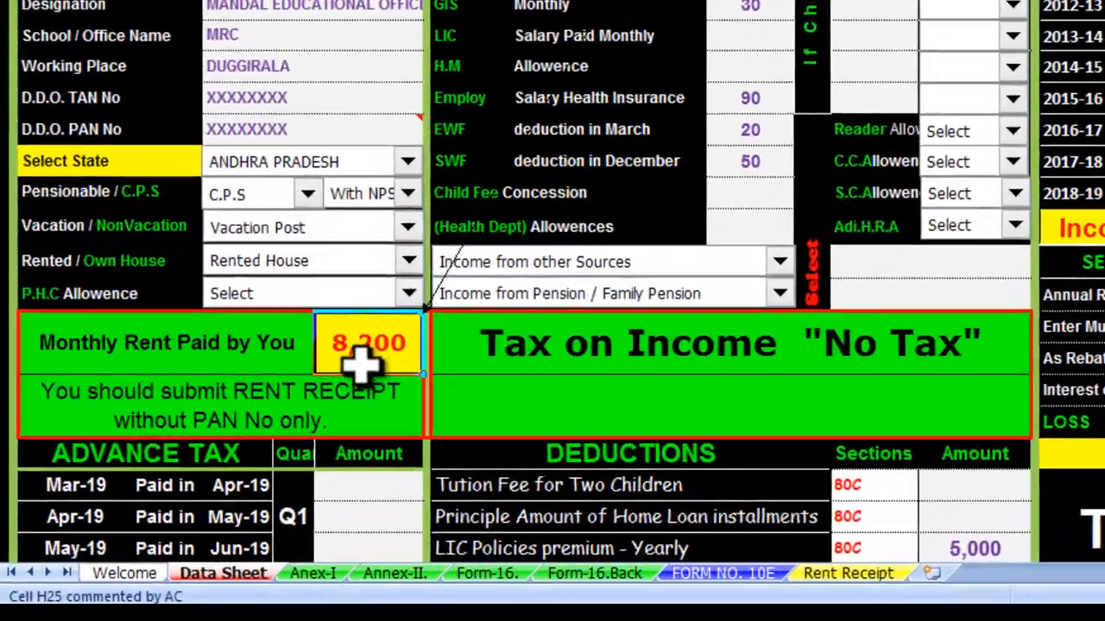
Try 12200 as the monthly rent paid and return it to 8200.
{"action": "left_click", "coordinate": [249, 439]}
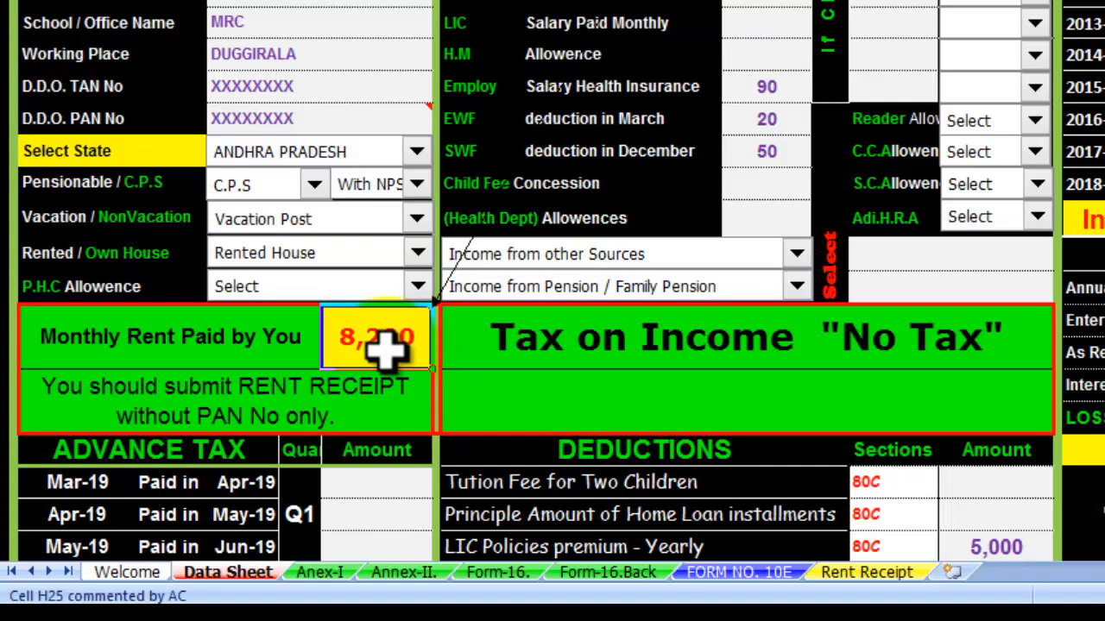
{"action": "scroll", "coordinate": [384, 345], "scroll_direction": "up", "scroll_amount": 2}
{"action": "type", "text": "12200"}
{"action": "key", "text": "Return"}
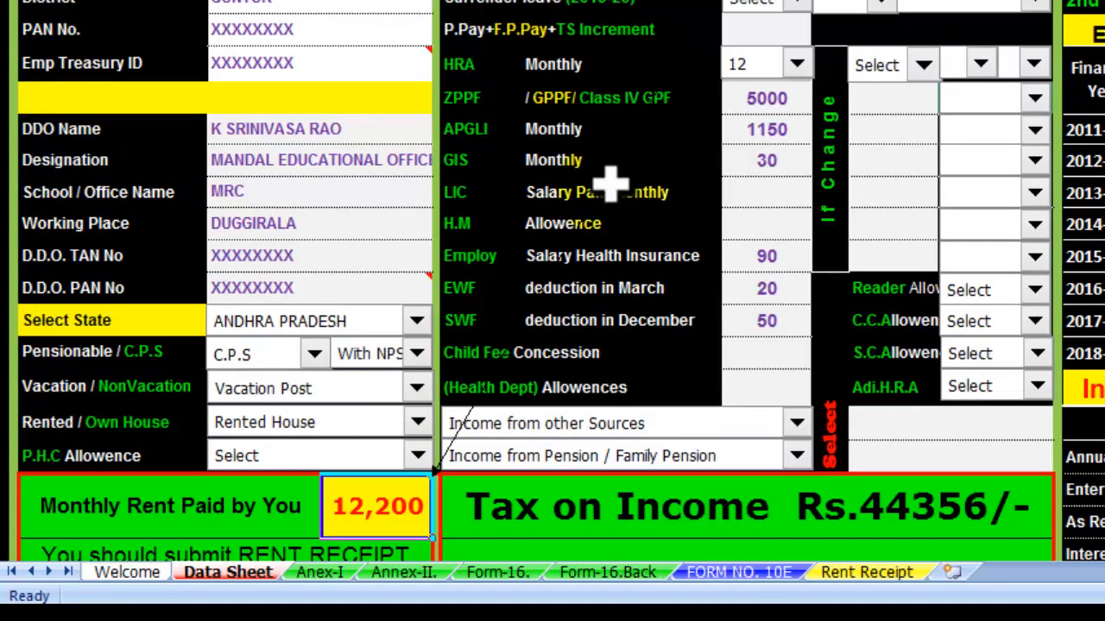
{"action": "scroll", "coordinate": [493, 239], "scroll_direction": "down", "scroll_amount": 1}
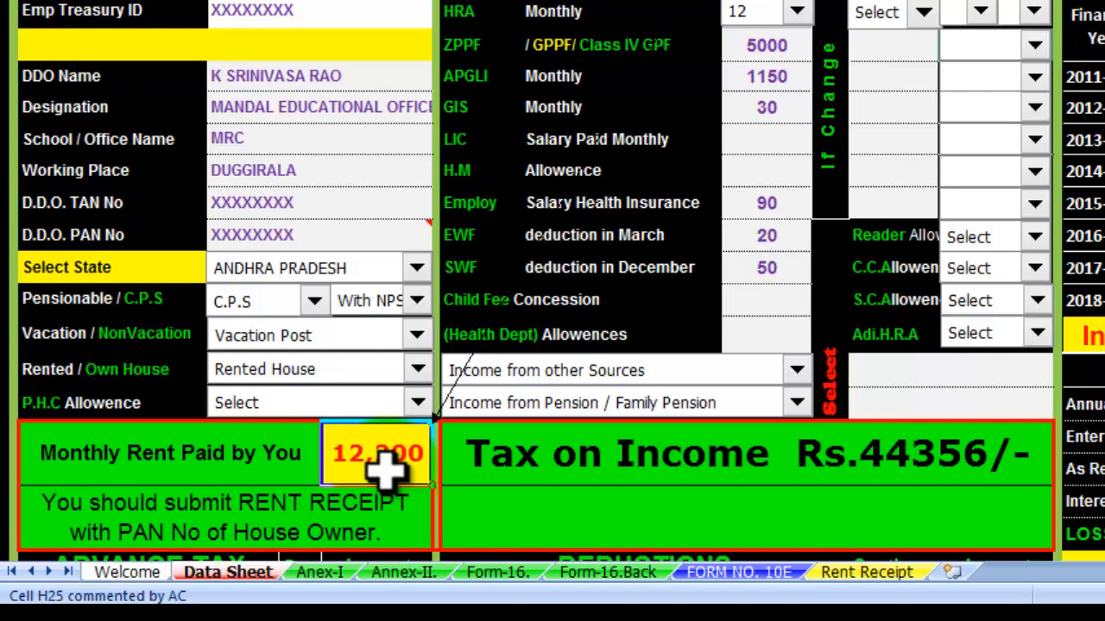
{"action": "type", "text": "8"}
{"action": "key", "text": "Return"}
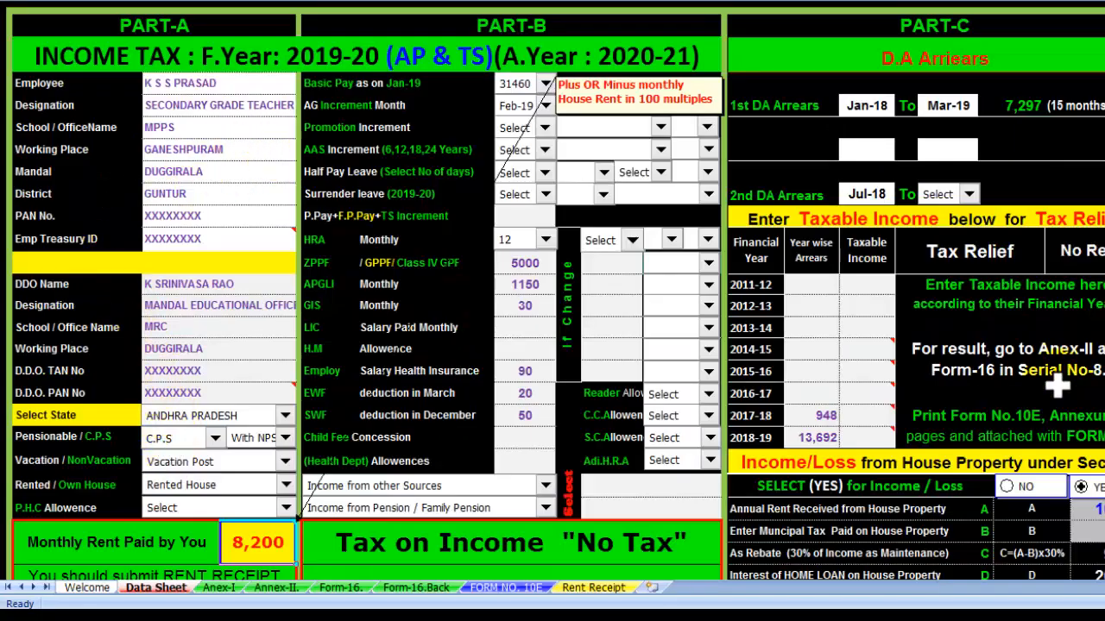
Look through the Anex-I, Annex-II, Form-16, Form-16.Back, FORM NO. 10E and Rent Receipt sheets generated from the data.
{"action": "left_click", "coordinate": [226, 587]}
{"action": "left_click", "coordinate": [277, 588]}
{"action": "left_click", "coordinate": [341, 587]}
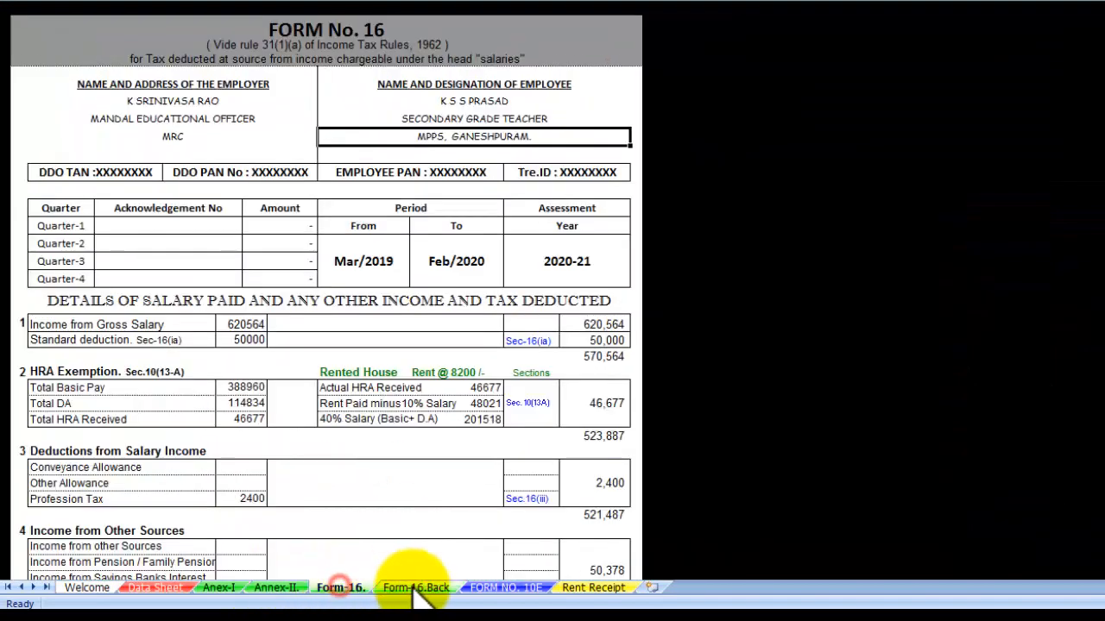
{"action": "left_click", "coordinate": [416, 588]}
{"action": "left_click", "coordinate": [500, 588]}
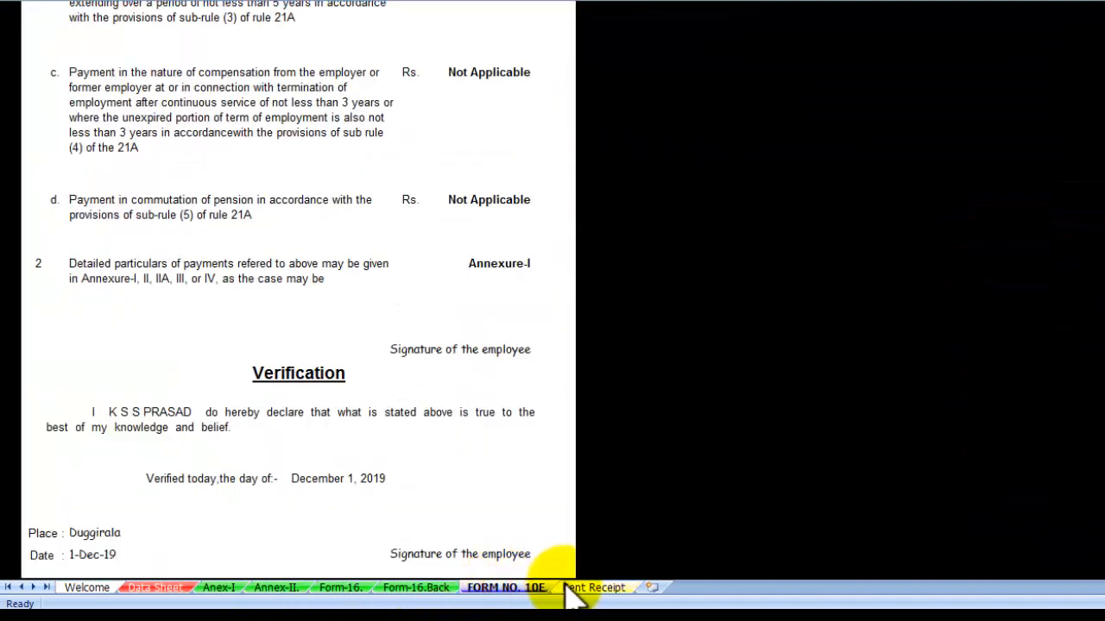
{"action": "left_click", "coordinate": [569, 587]}
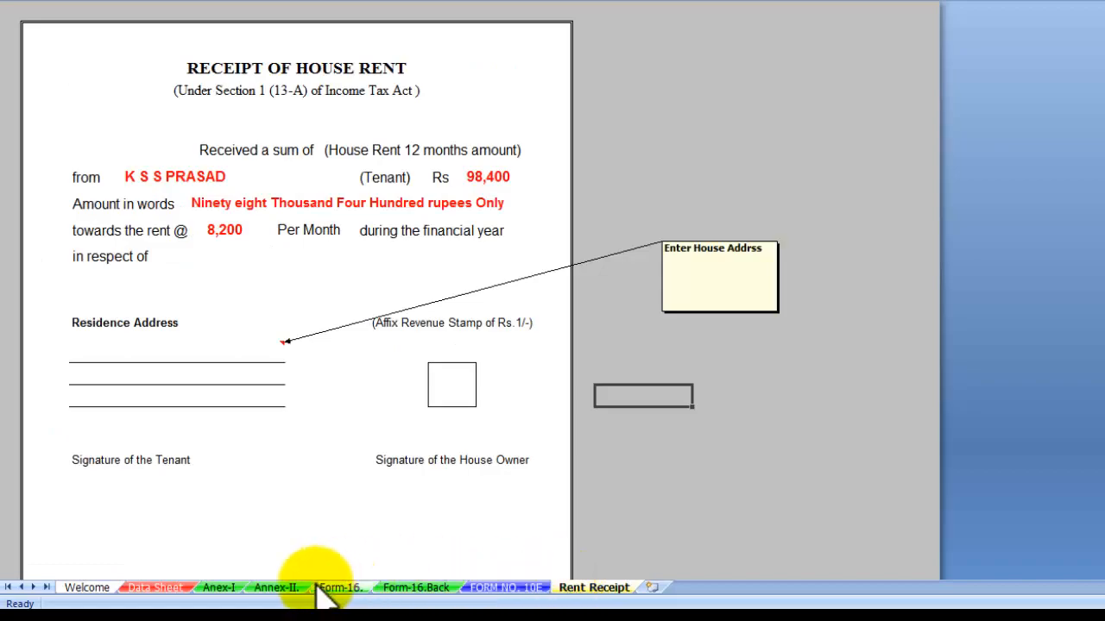
Look through the month-wise income on the Anex-I sheet and the full income tax calculation on the Annex-II sheet.
{"action": "left_click", "coordinate": [220, 588]}
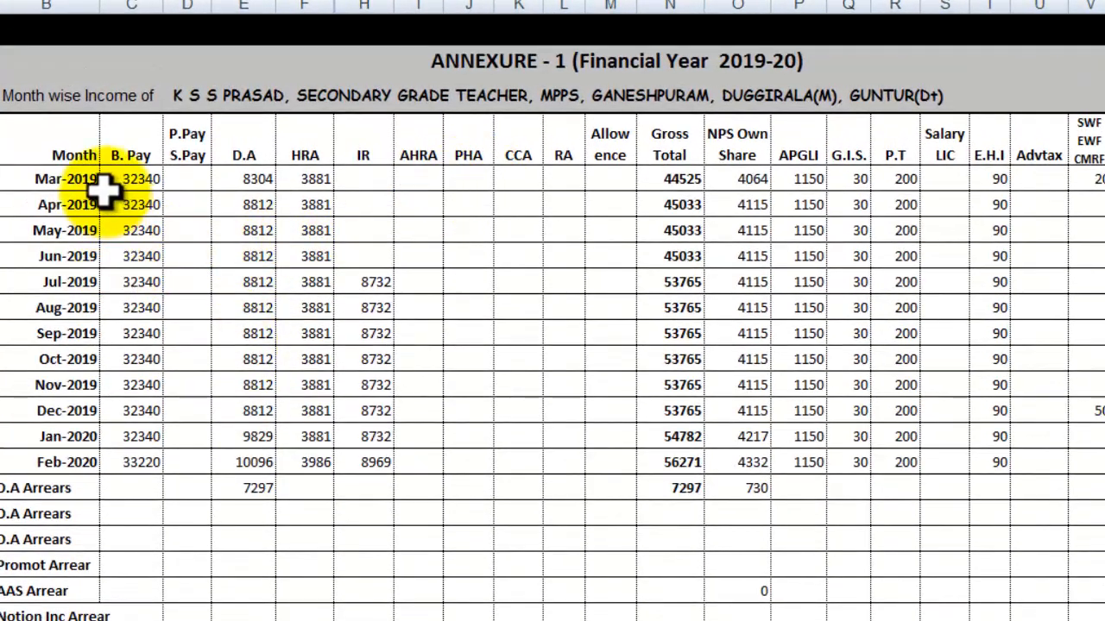
{"action": "left_click_drag", "start_coordinate": [67, 178], "coordinate": [346, 443]}
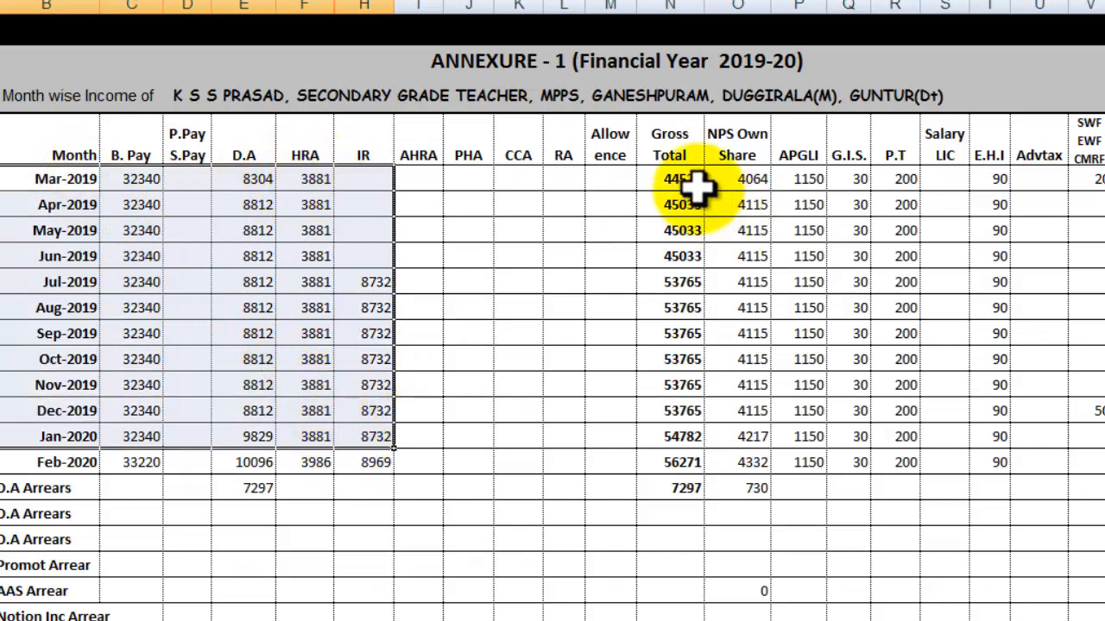
{"action": "left_click_drag", "start_coordinate": [61, 72], "coordinate": [653, 486]}
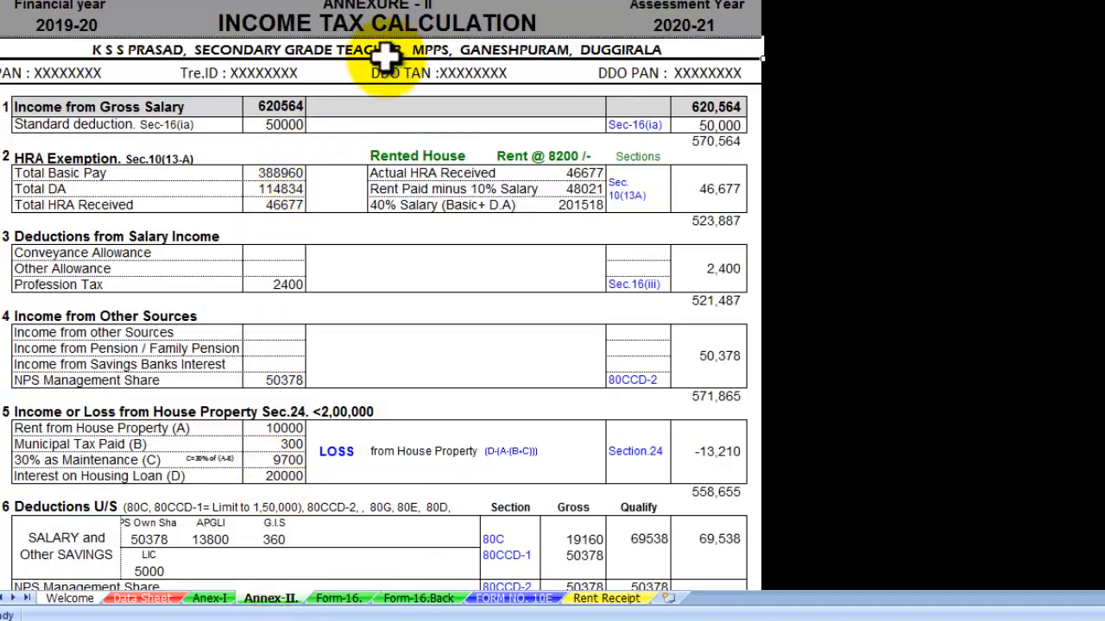
{"action": "left_click", "coordinate": [74, 11]}
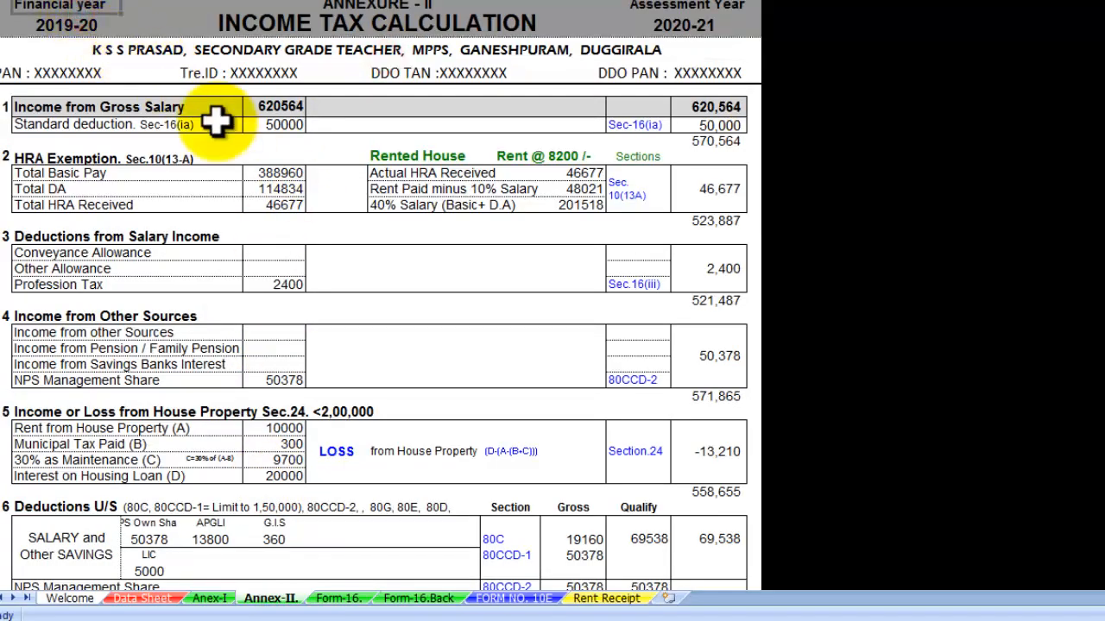
{"action": "scroll", "coordinate": [288, 298], "scroll_direction": "down", "scroll_amount": 15}
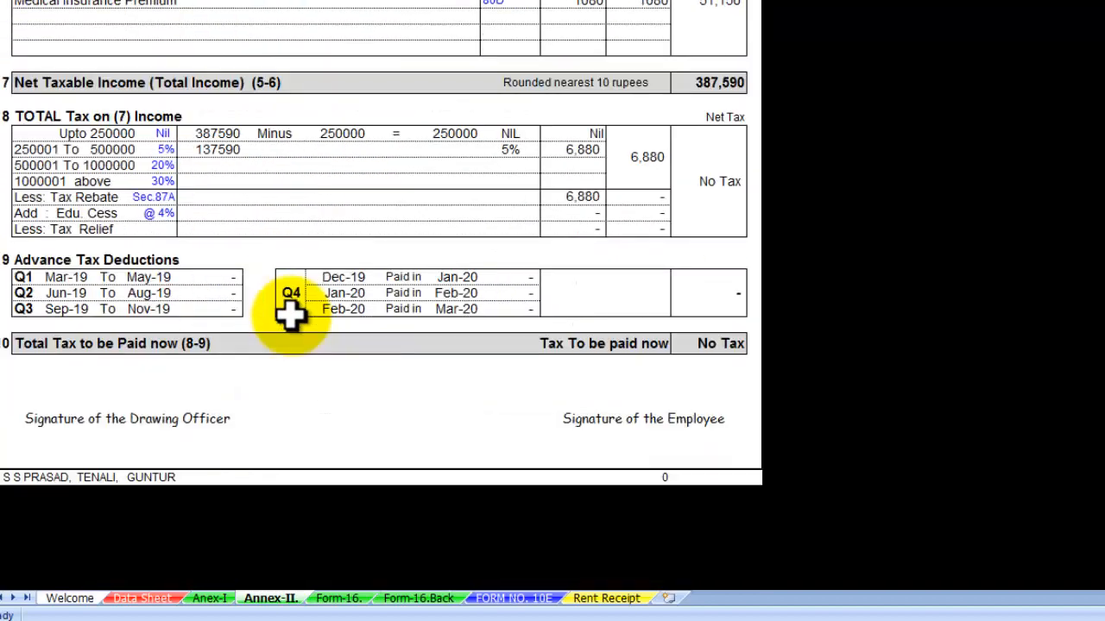
{"action": "scroll", "coordinate": [291, 316], "scroll_direction": "up", "scroll_amount": 14}
Examine the monthly pay, deductions and arrears rows on Anex-I down to the gross total in the Grand Totals row.
{"action": "left_click", "coordinate": [803, 365]}
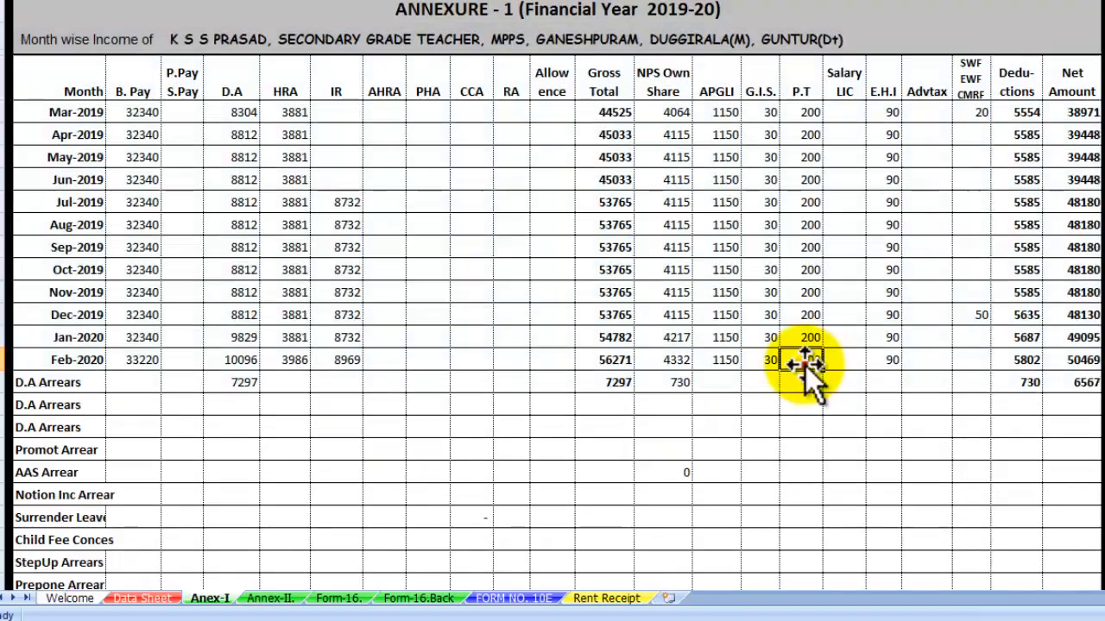
{"action": "scroll", "coordinate": [806, 368], "scroll_direction": "down", "scroll_amount": 4}
{"action": "scroll", "coordinate": [858, 412], "scroll_direction": "up", "scroll_amount": 5}
{"action": "scroll", "coordinate": [1056, 333], "scroll_direction": "down", "scroll_amount": 1}
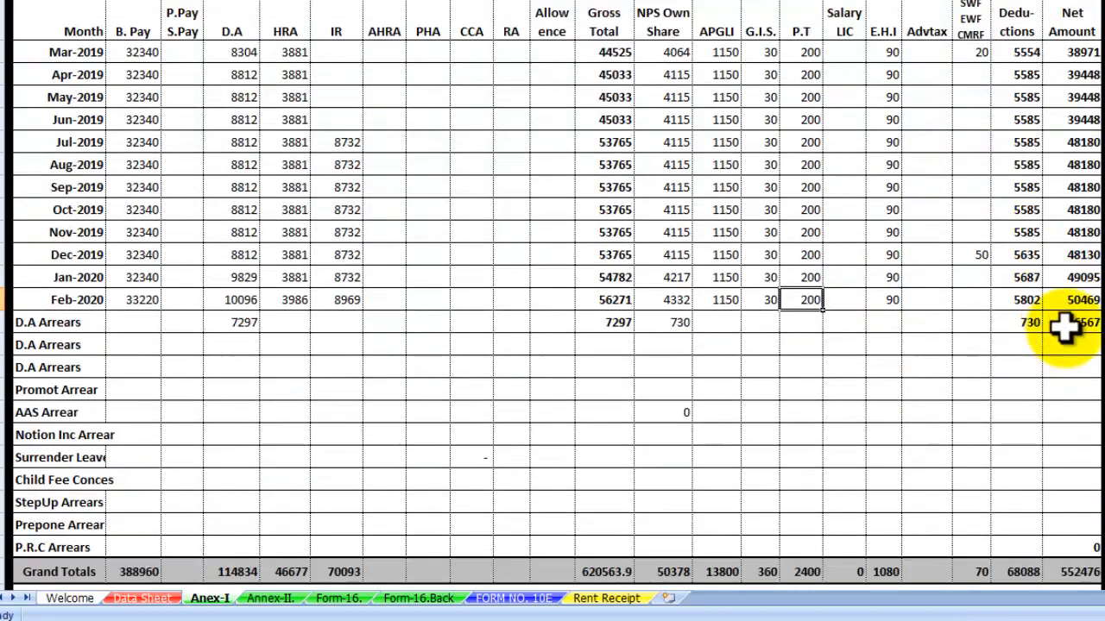
{"action": "scroll", "coordinate": [646, 276], "scroll_direction": "down", "scroll_amount": 2}
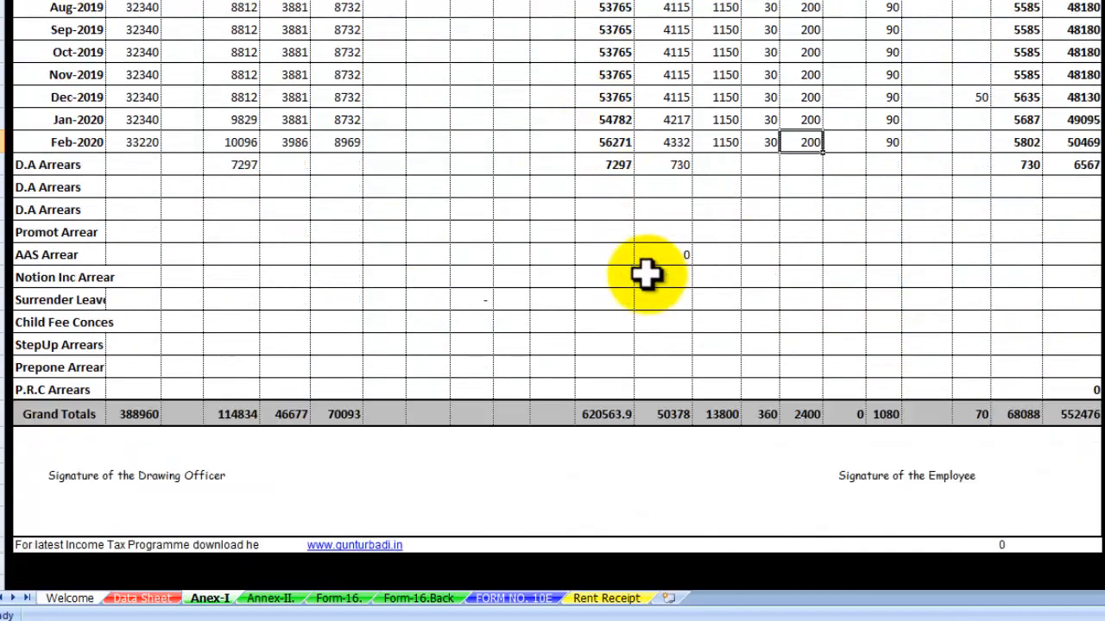
{"action": "left_click", "coordinate": [618, 419]}
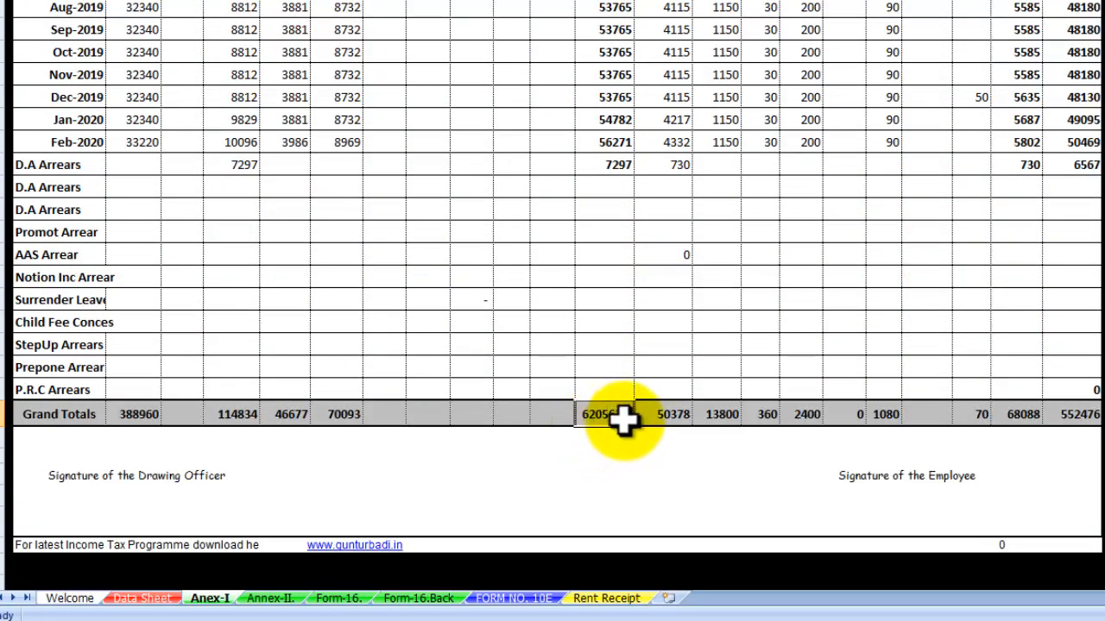
{"action": "scroll", "coordinate": [624, 420], "scroll_direction": "up", "scroll_amount": 2}
{"action": "scroll", "coordinate": [624, 420], "scroll_direction": "up", "scroll_amount": 2}
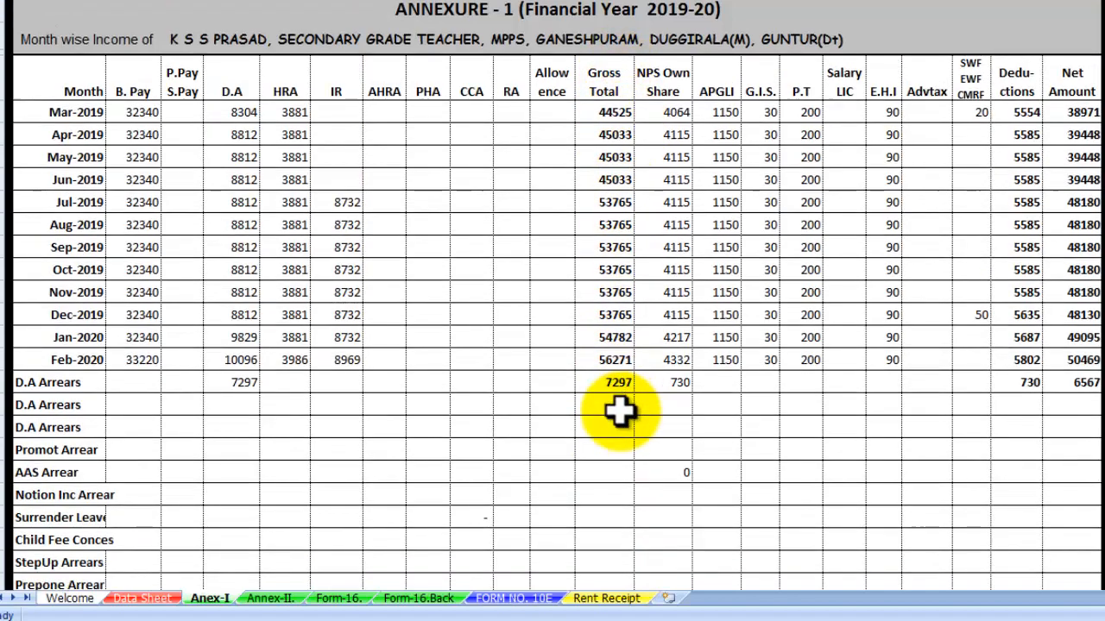
{"action": "scroll", "coordinate": [619, 412], "scroll_direction": "down", "scroll_amount": 2}
Review the gross salary, standard deduction, HRA exemption and profession tax amounts in sections 1 to 3 of Annex-II.
{"action": "left_click", "coordinate": [272, 598]}
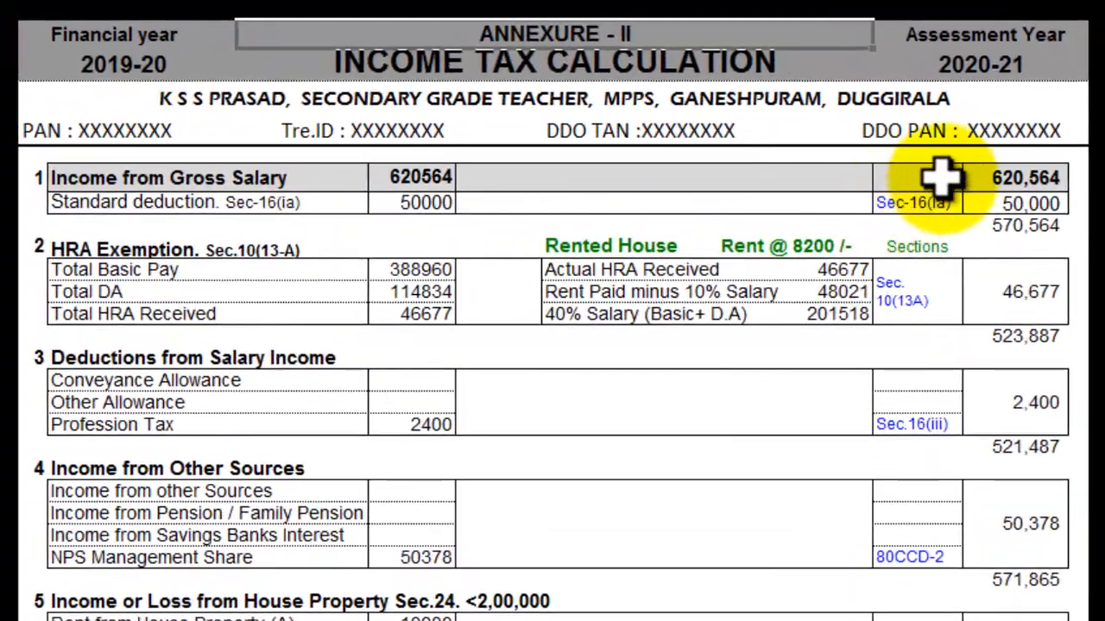
{"action": "left_click", "coordinate": [1029, 180]}
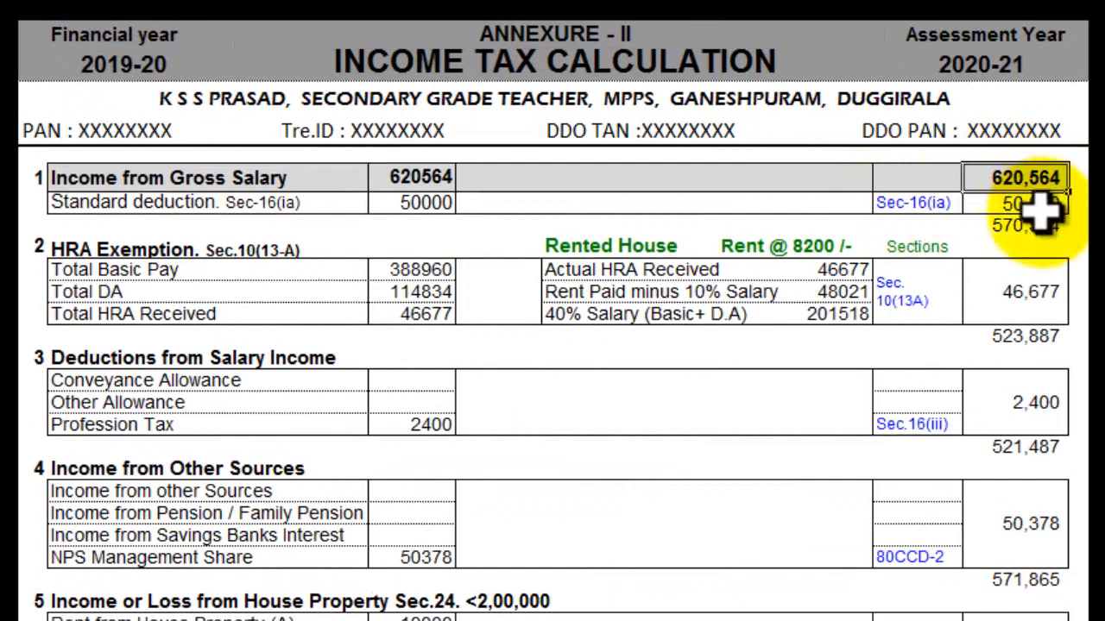
{"action": "left_click", "coordinate": [1049, 205]}
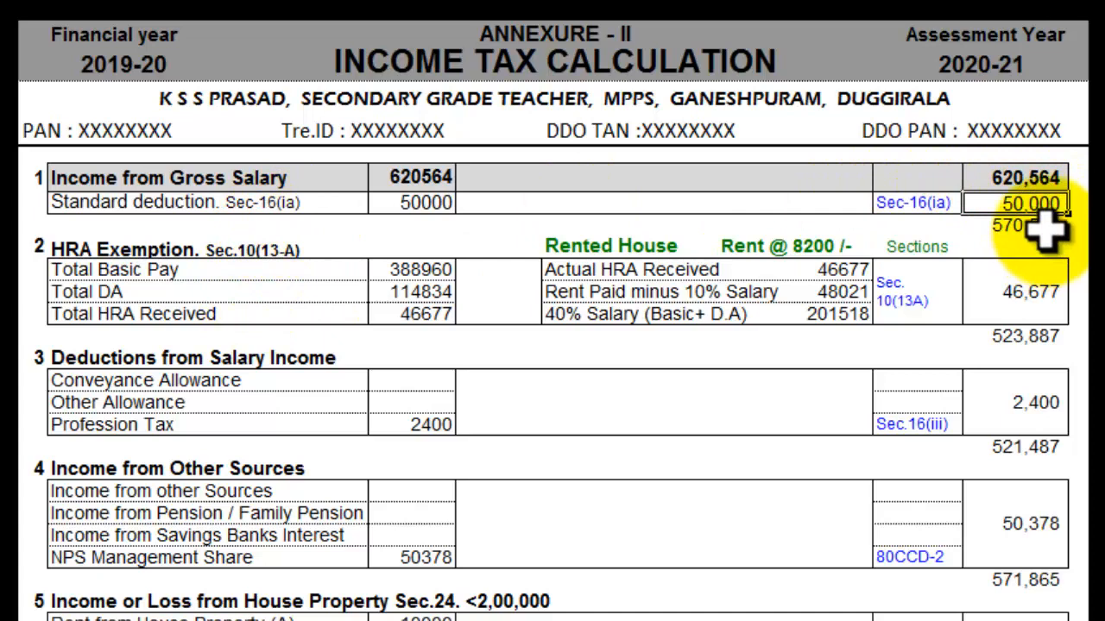
{"action": "left_click", "coordinate": [1047, 228]}
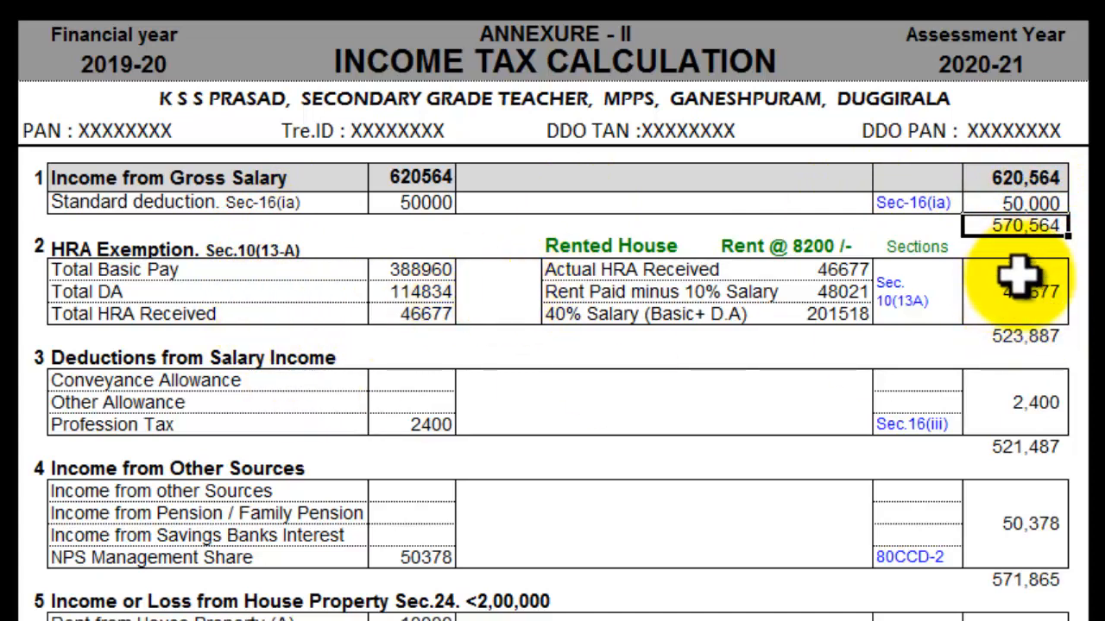
{"action": "left_click", "coordinate": [1023, 338]}
{"action": "scroll", "coordinate": [512, 365], "scroll_direction": "down", "scroll_amount": 1}
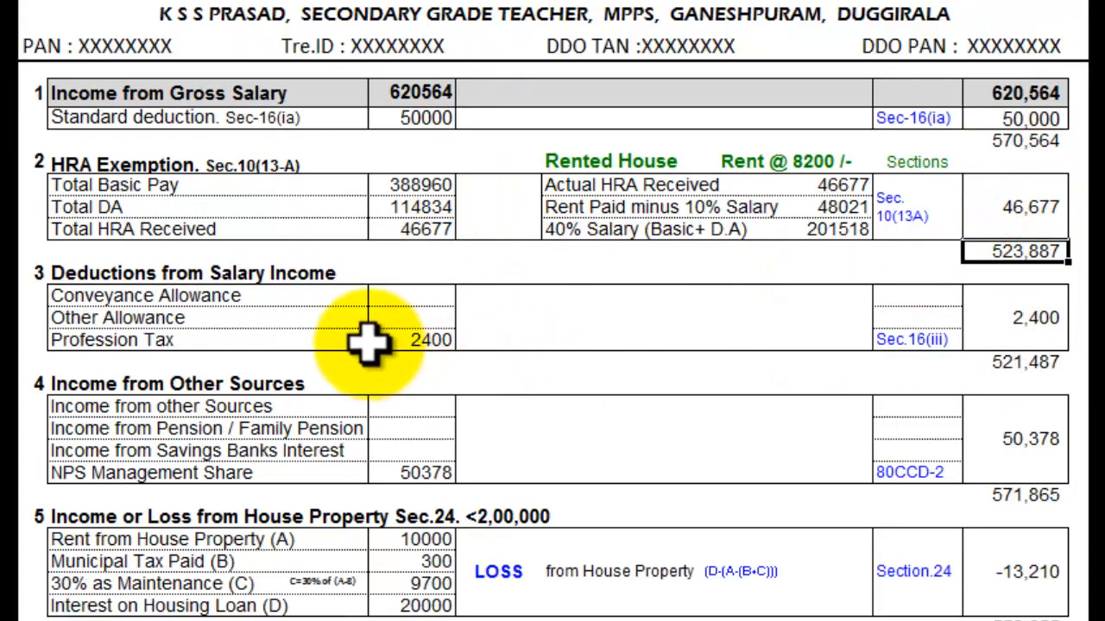
{"action": "left_click", "coordinate": [402, 339]}
{"action": "left_click", "coordinate": [1011, 380]}
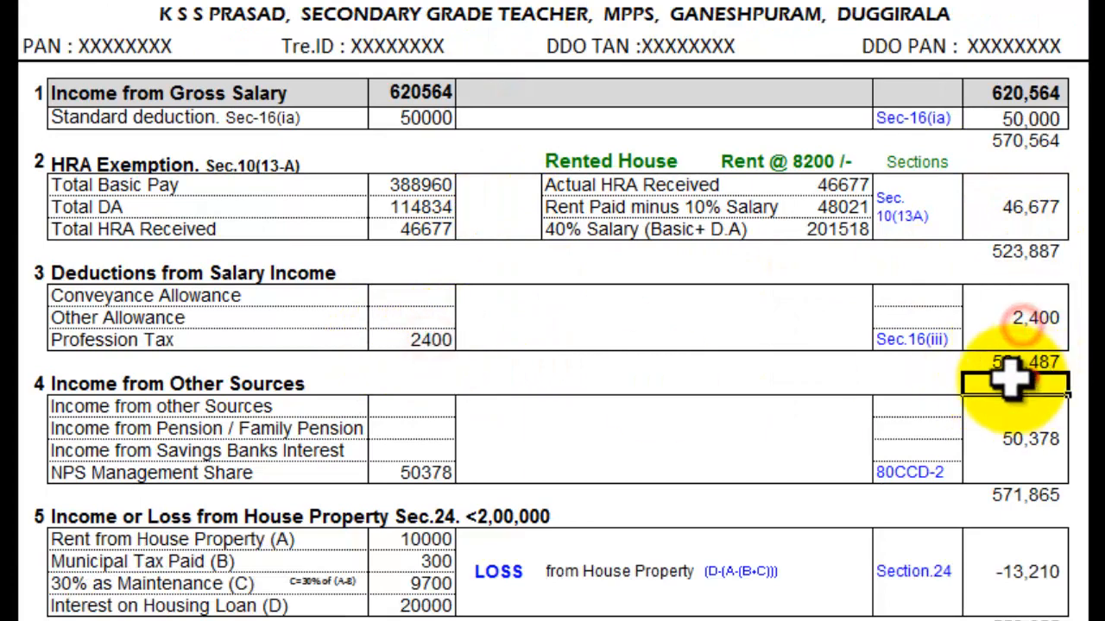
Compare the 80CCD-2 NPS Management Share in sections 4 and 6 of Annex-II and check the net taxable income.
{"action": "scroll", "coordinate": [592, 394], "scroll_direction": "down", "scroll_amount": 1}
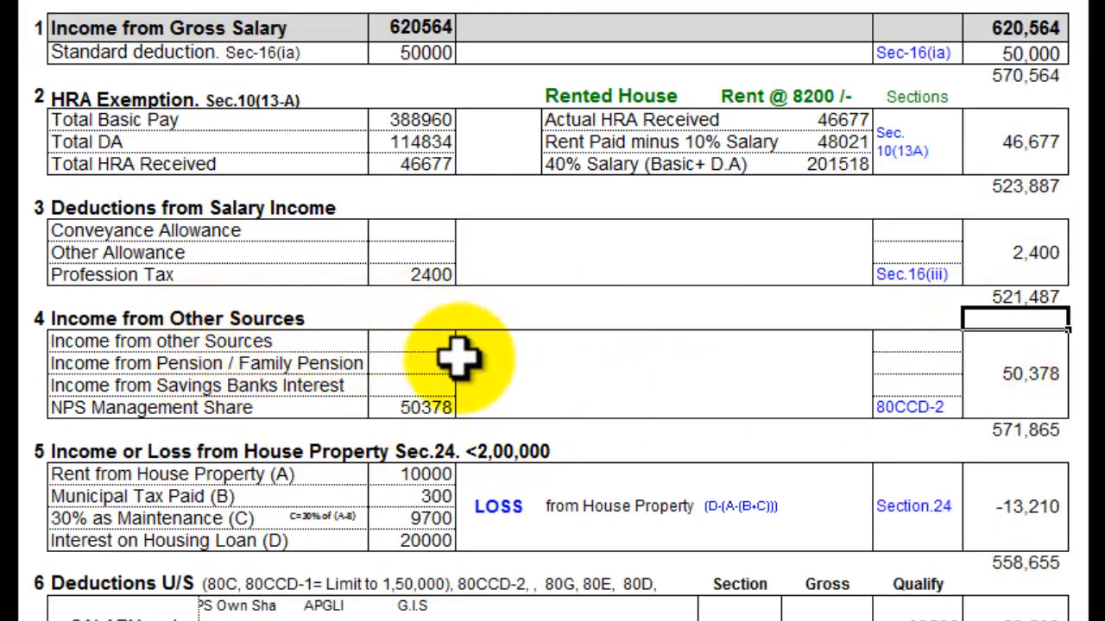
{"action": "left_click", "coordinate": [943, 407]}
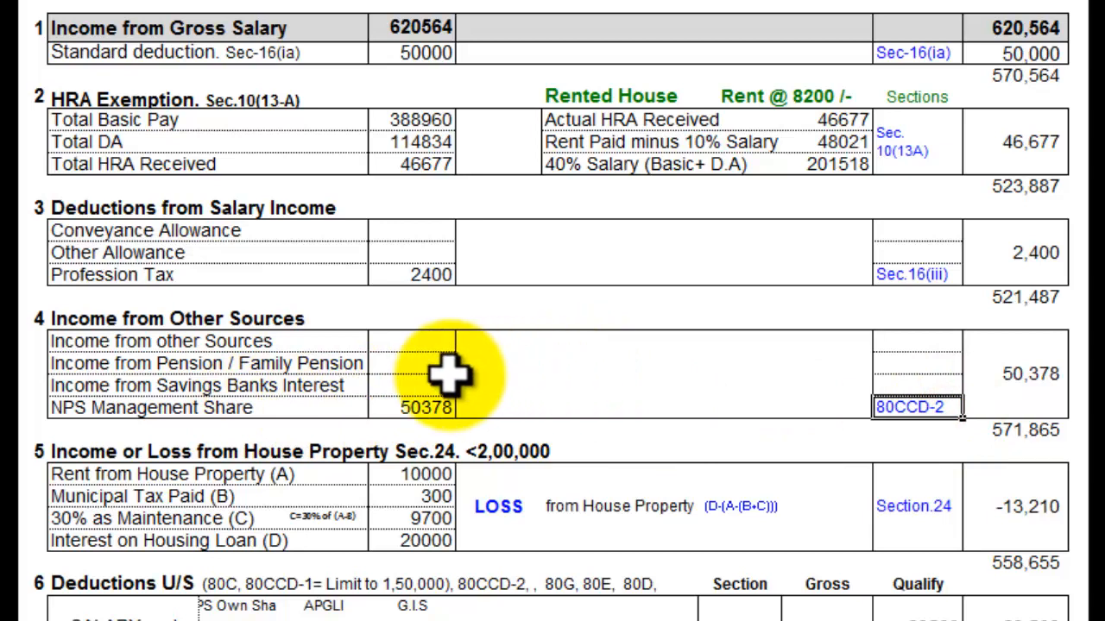
{"action": "left_click", "coordinate": [432, 406]}
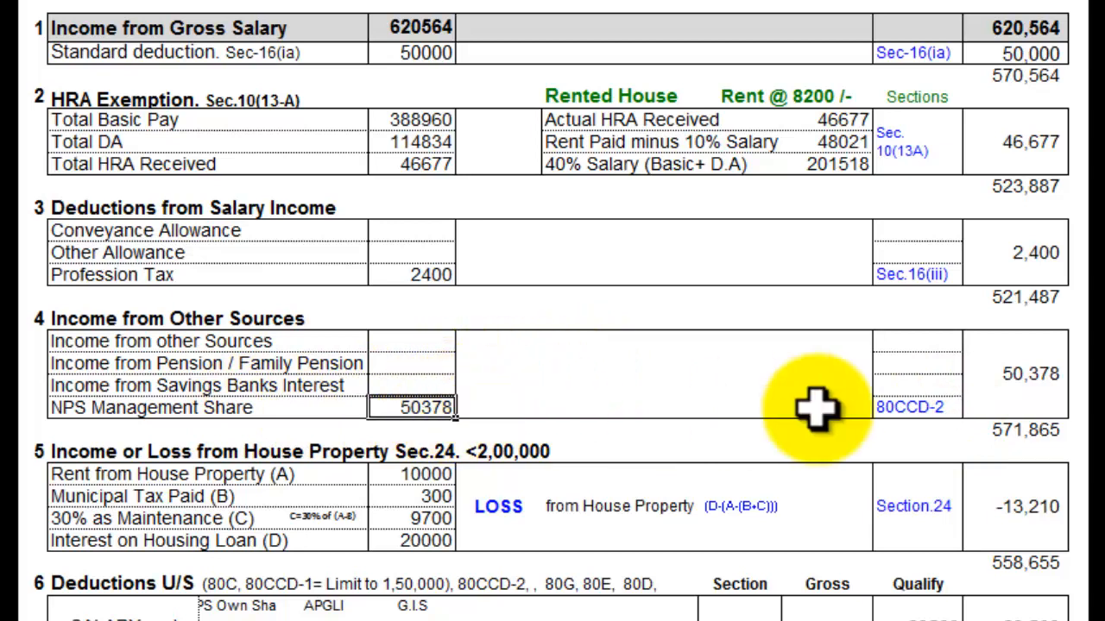
{"action": "left_click", "coordinate": [935, 410]}
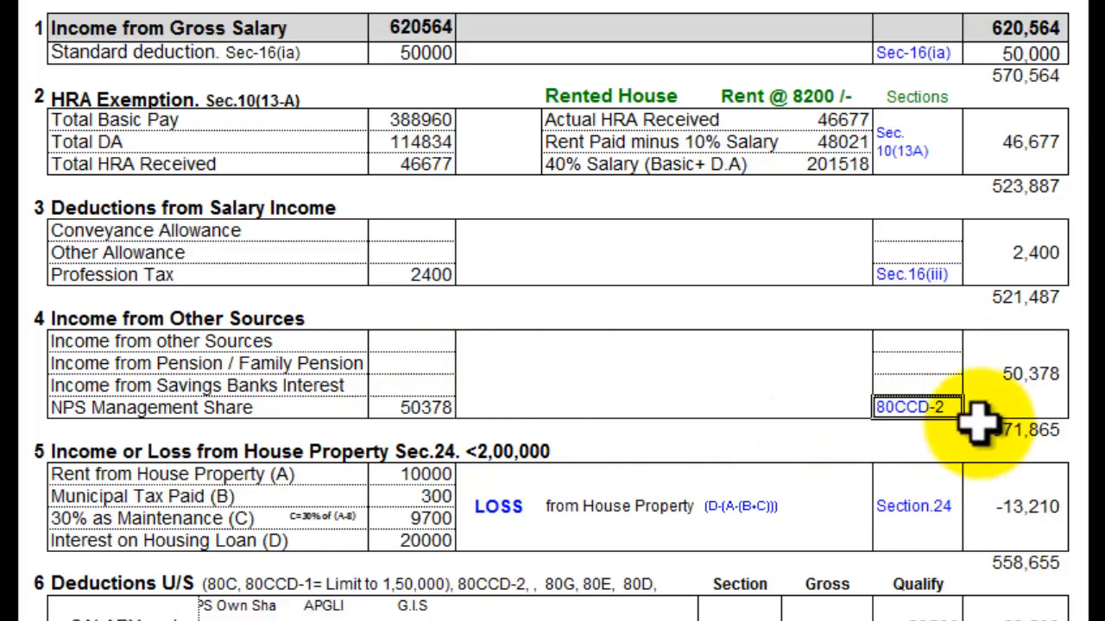
{"action": "scroll", "coordinate": [979, 424], "scroll_direction": "down", "scroll_amount": 6}
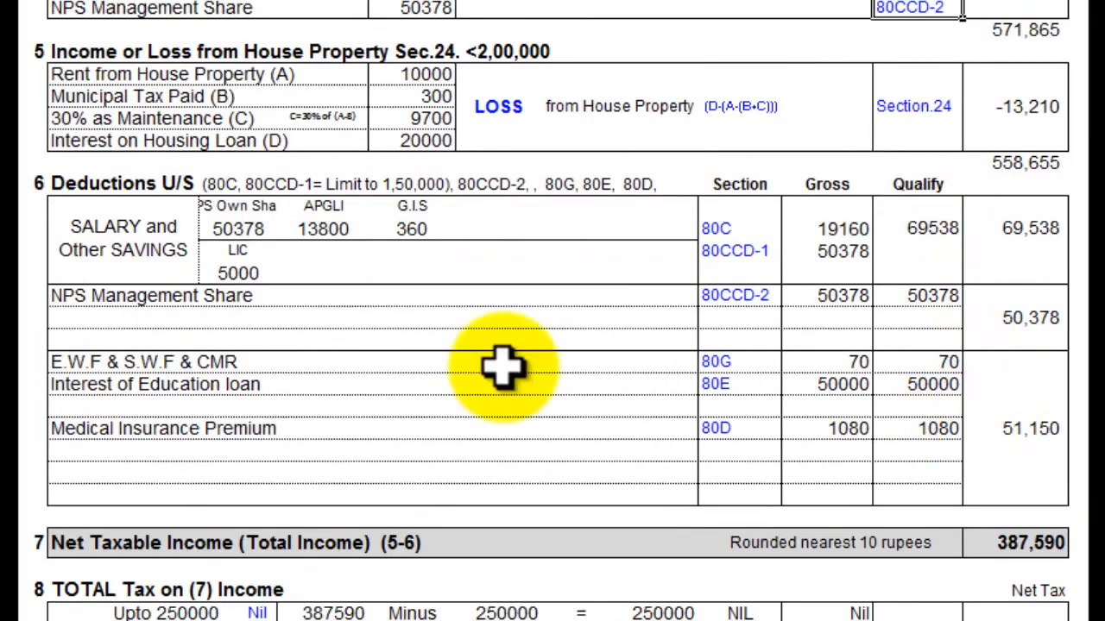
{"action": "scroll", "coordinate": [713, 357], "scroll_direction": "up", "scroll_amount": 3}
{"action": "left_click", "coordinate": [768, 498]}
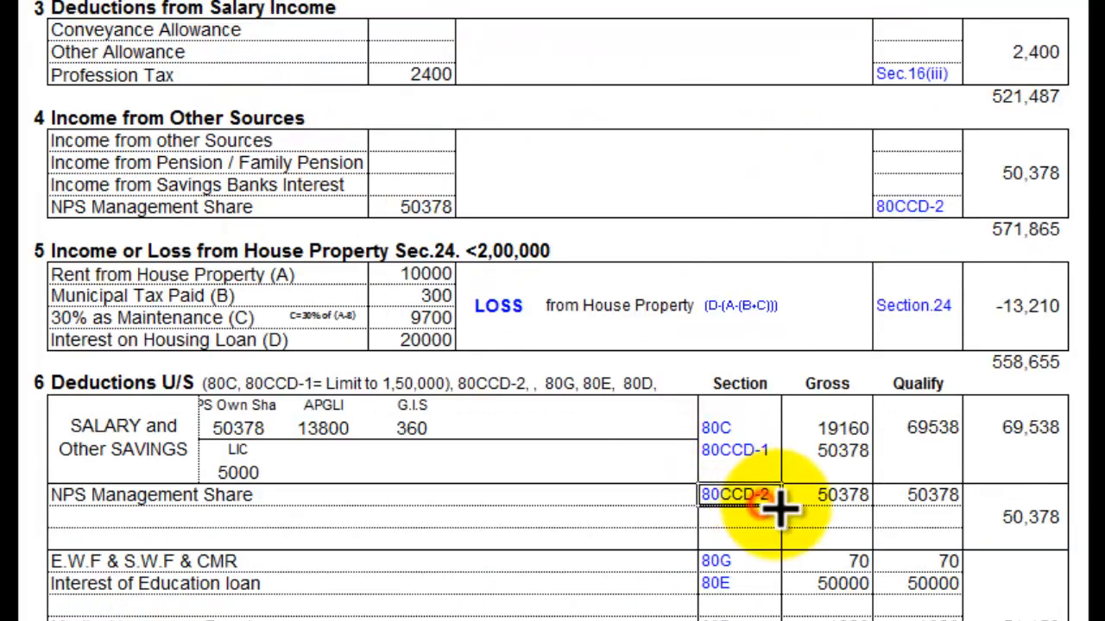
{"action": "left_click", "coordinate": [910, 497]}
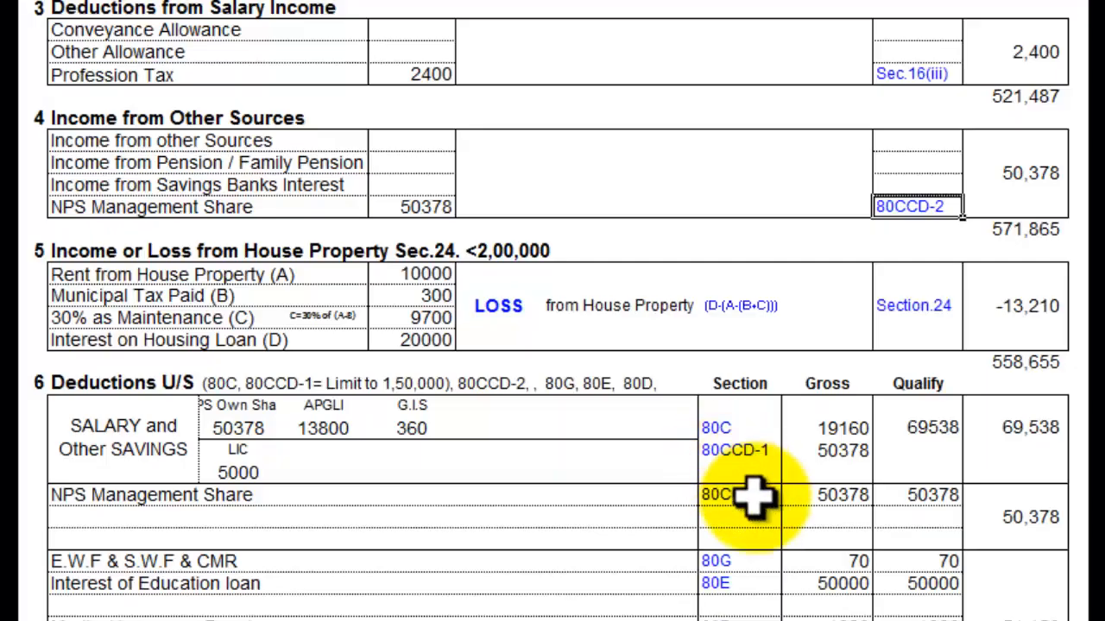
{"action": "left_click", "coordinate": [763, 506]}
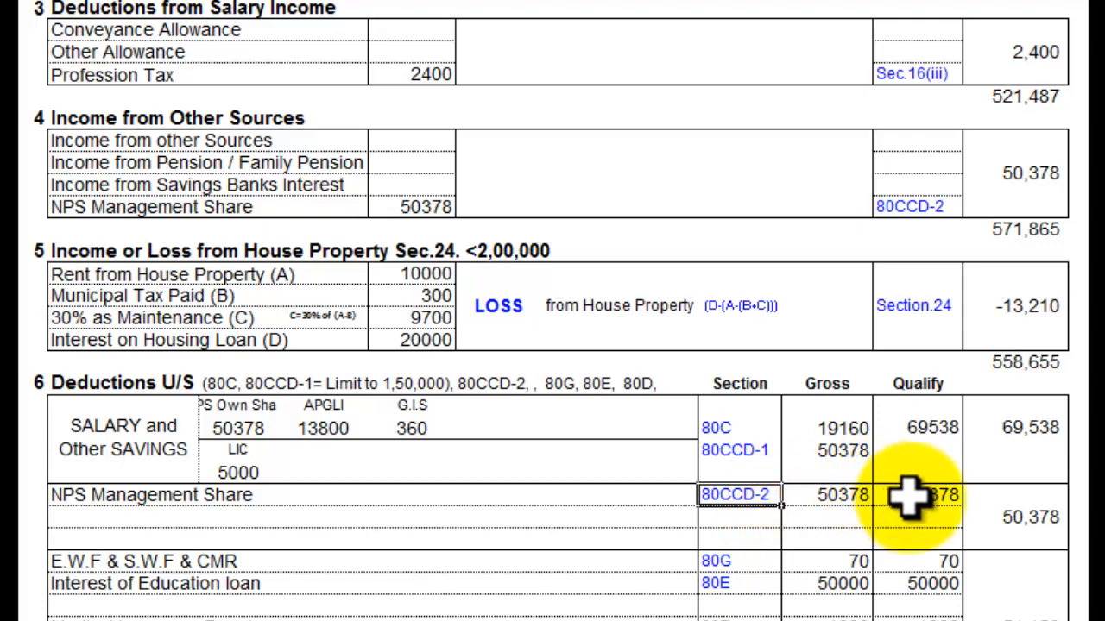
{"action": "left_click", "coordinate": [762, 506]}
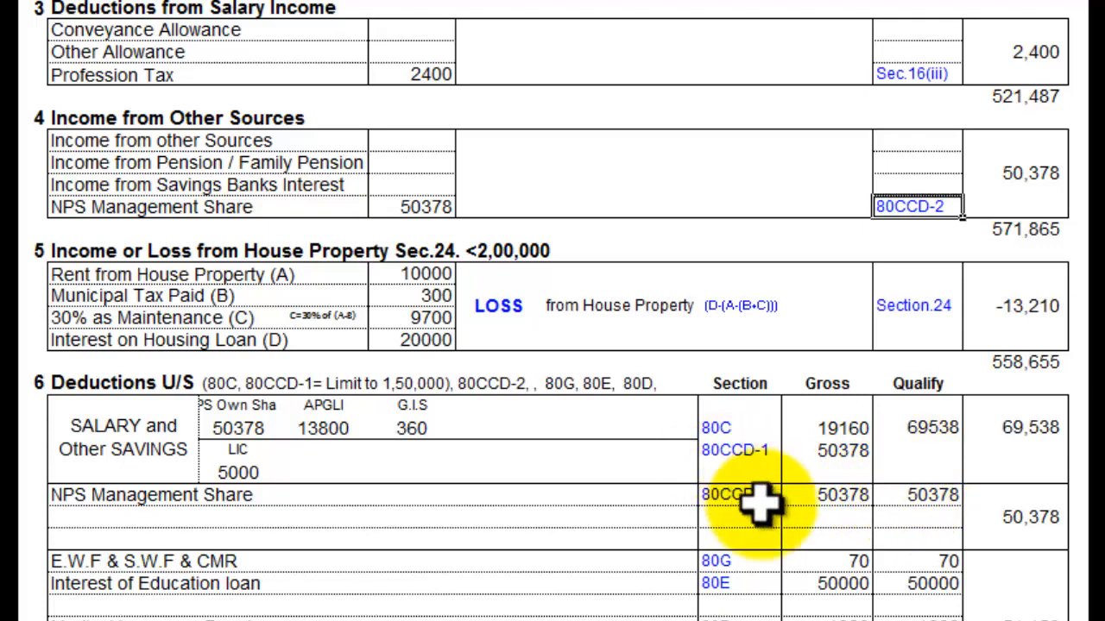
{"action": "left_click", "coordinate": [908, 496]}
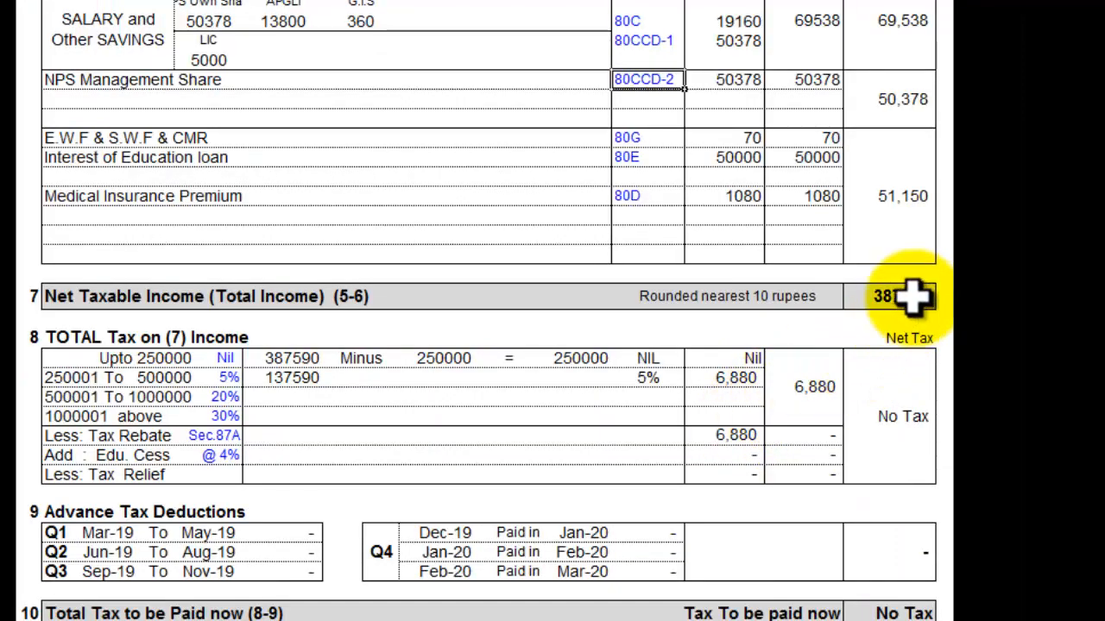
{"action": "left_click", "coordinate": [902, 296]}
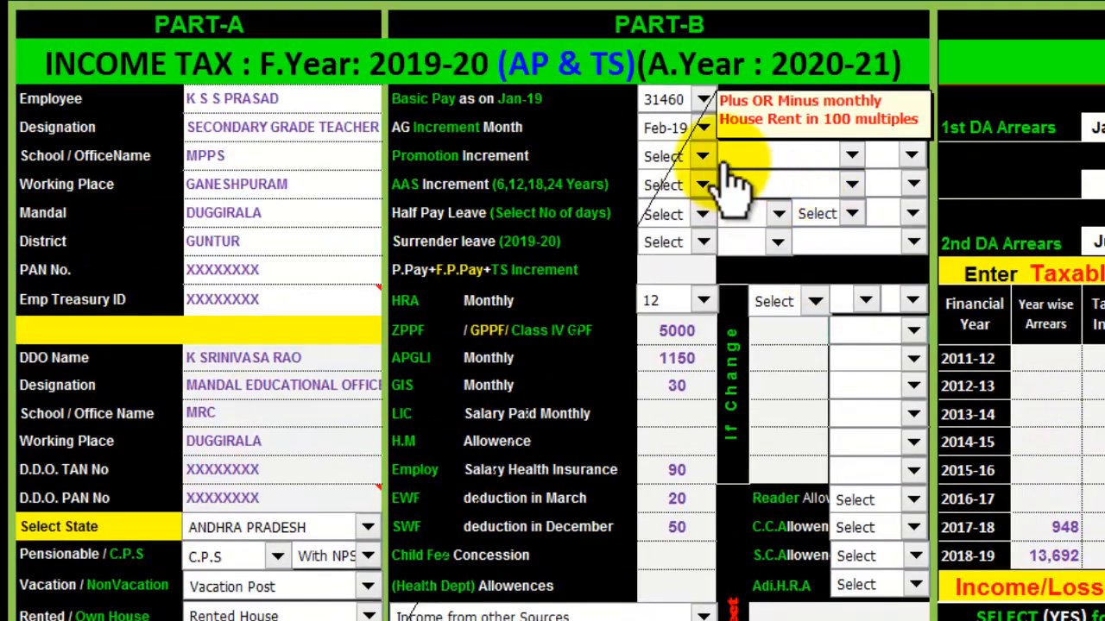
Set the basic pay as on Jan-19 to 40270 in Part-B and bring up the tax computation on Annex-II.
{"action": "left_click", "coordinate": [701, 99]}
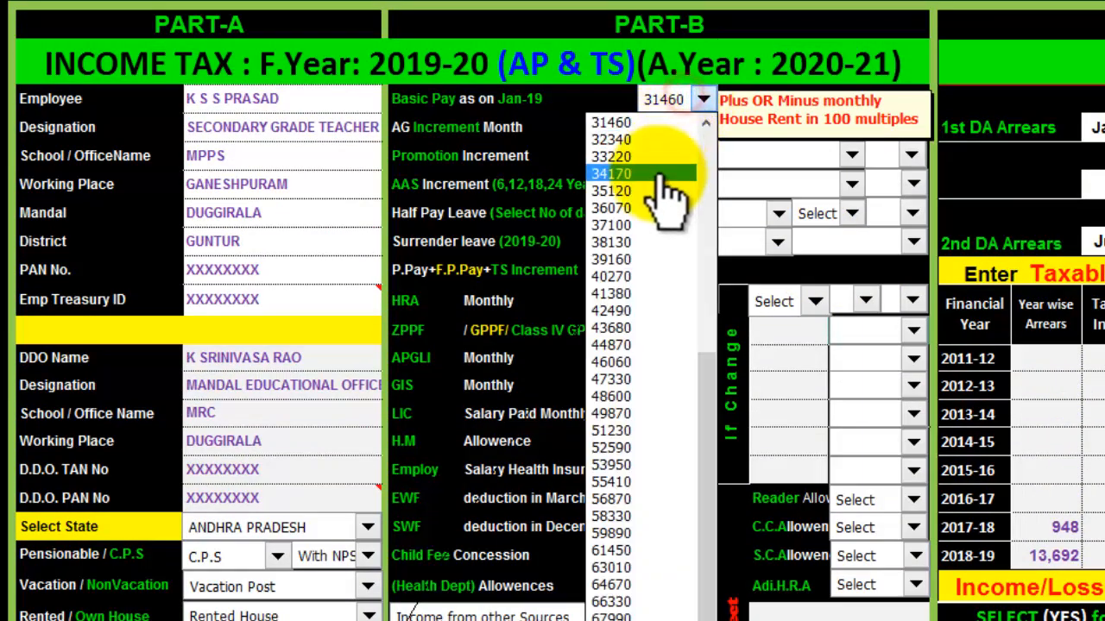
{"action": "left_click", "coordinate": [613, 276]}
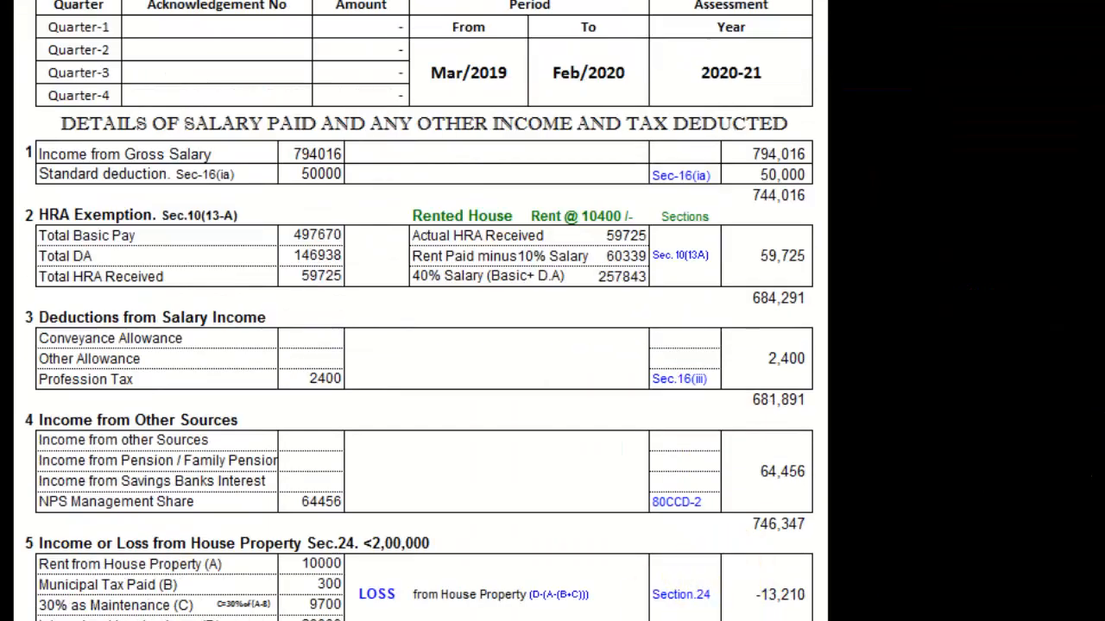
{"action": "key", "text": "ctrl+Page_Down"}
{"action": "scroll", "coordinate": [730, 548], "scroll_direction": "down", "scroll_amount": 3}
{"action": "scroll", "coordinate": [913, 344], "scroll_direction": "up", "scroll_amount": 2}
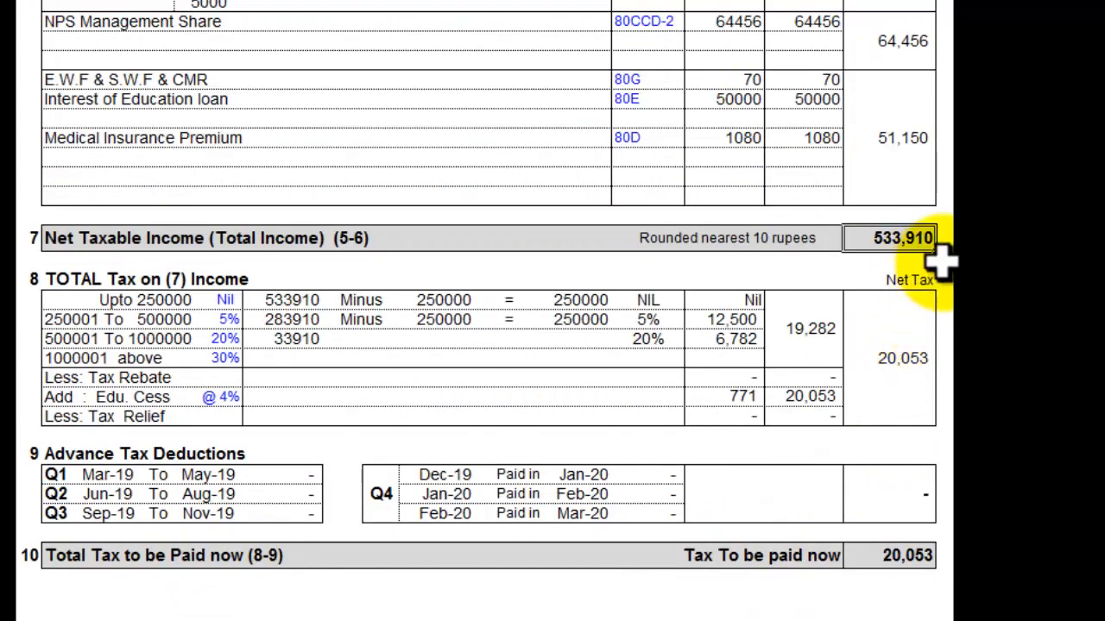
Check the net taxable income, 5% slab tax, net tax and total tax to be paid in sections 7 to 10.
{"action": "left_click", "coordinate": [894, 247]}
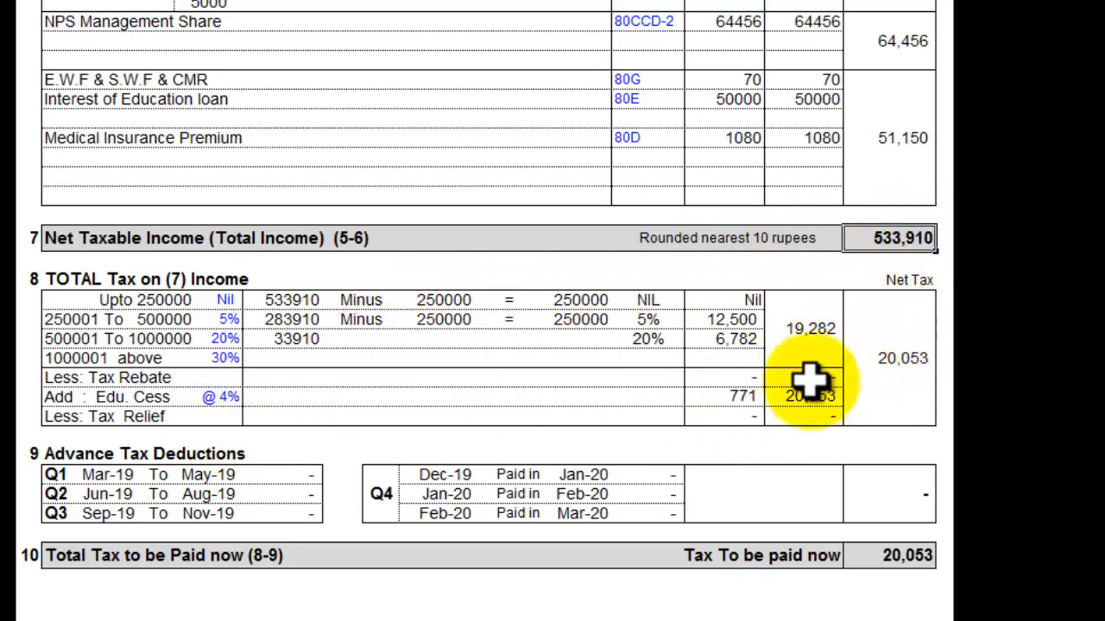
{"action": "left_click", "coordinate": [742, 324]}
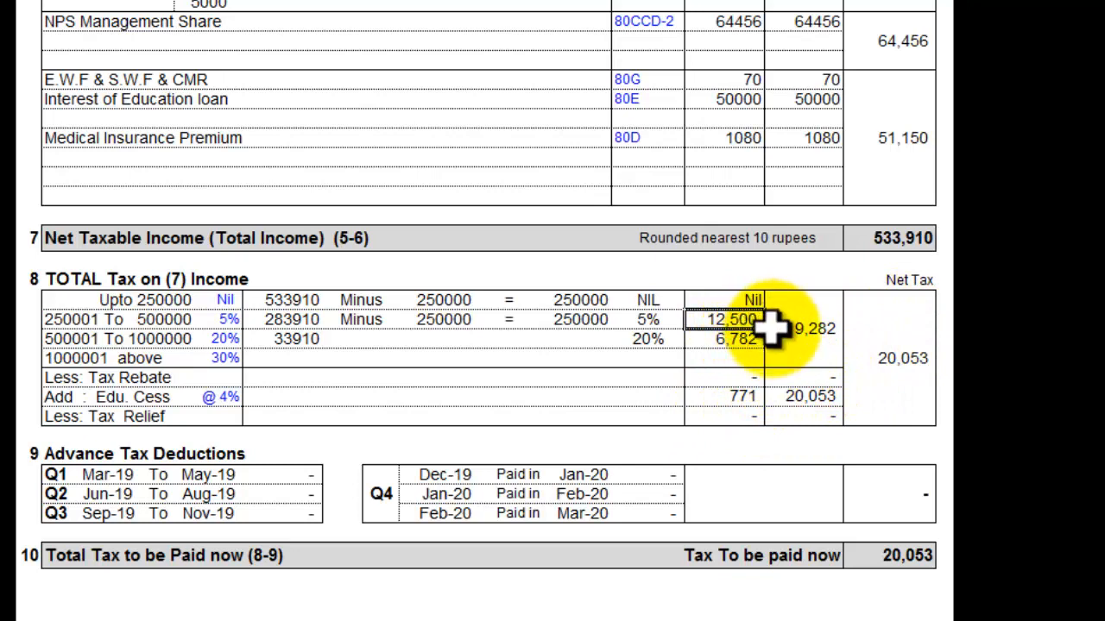
{"action": "left_click", "coordinate": [824, 344]}
{"action": "left_click", "coordinate": [904, 354]}
{"action": "left_click", "coordinate": [905, 558]}
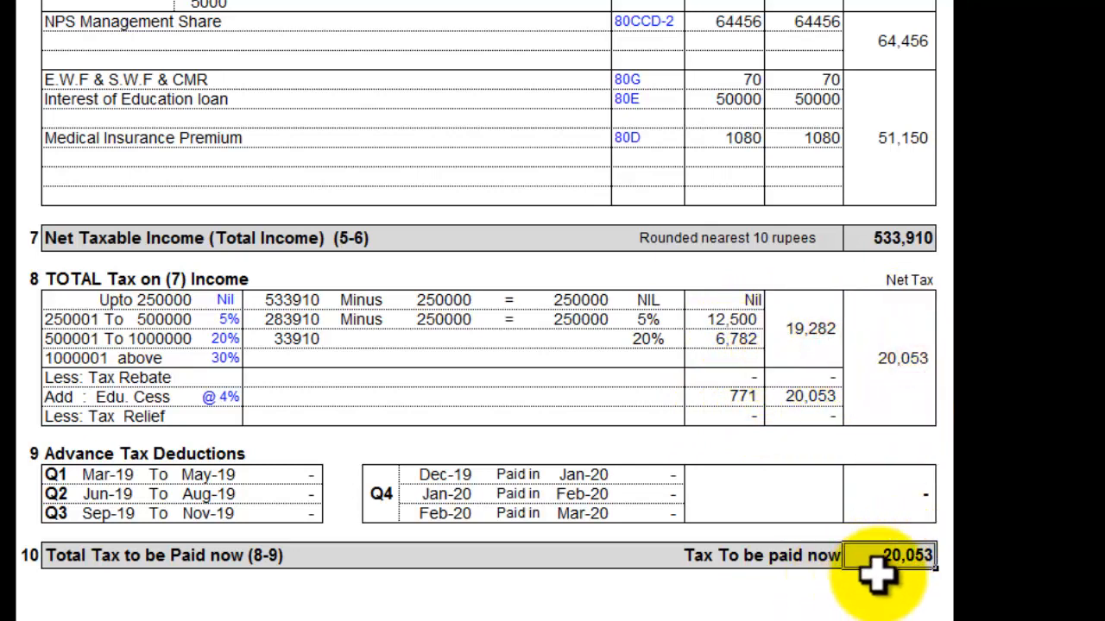
{"action": "left_click", "coordinate": [900, 233]}
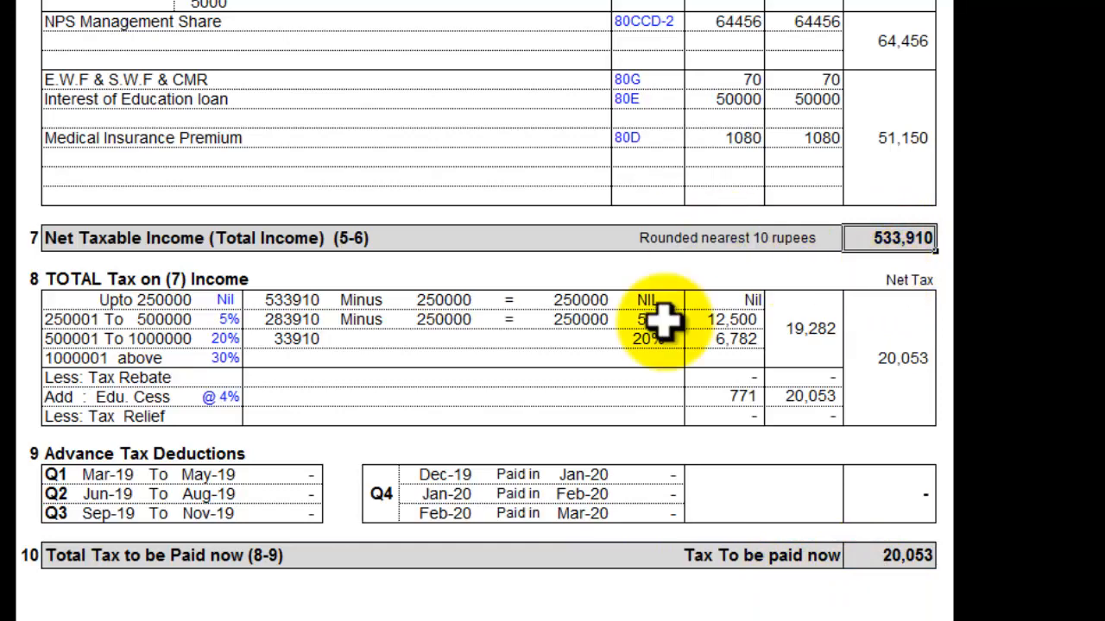
{"action": "scroll", "coordinate": [661, 324], "scroll_direction": "up", "scroll_amount": 10}
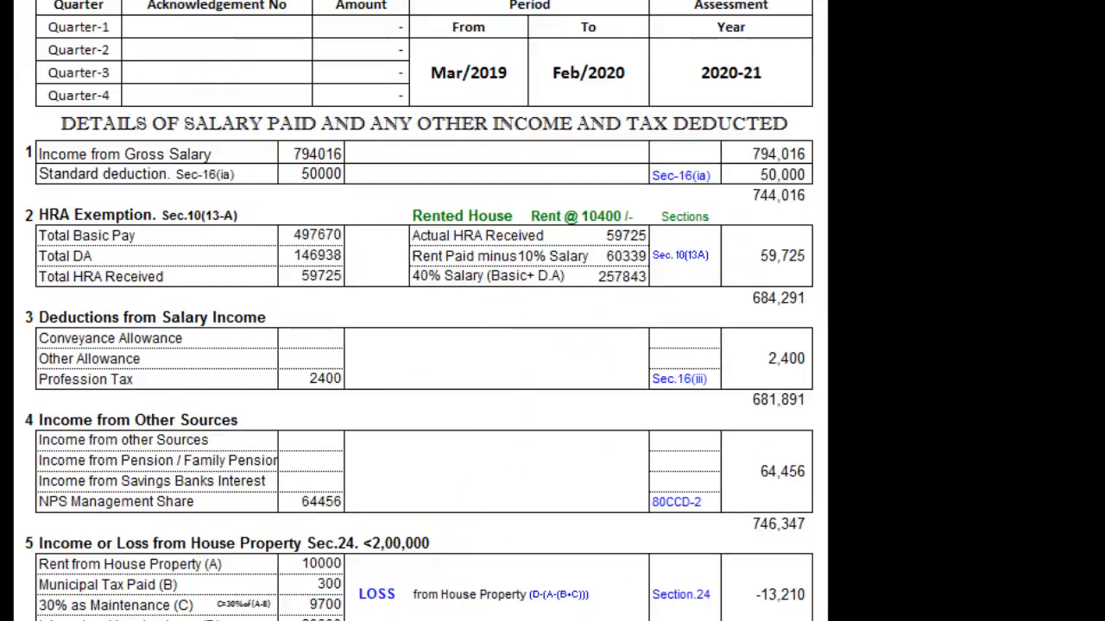
Look through the salary, house property and deduction sections of Form-16 and the tax deduction certificate on Form-16.Back.
{"action": "scroll", "coordinate": [394, 201], "scroll_direction": "up", "scroll_amount": 2}
{"action": "left_click", "coordinate": [485, 50]}
{"action": "scroll", "coordinate": [432, 544], "scroll_direction": "down", "scroll_amount": 8}
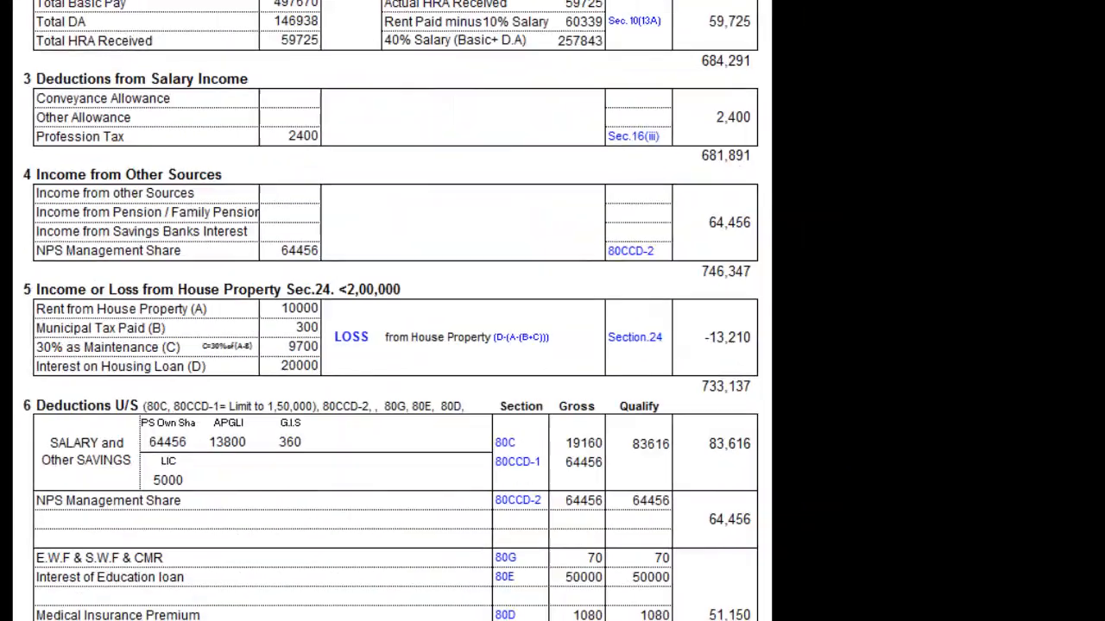
{"action": "scroll", "coordinate": [437, 320], "scroll_direction": "down", "scroll_amount": 15}
{"action": "scroll", "coordinate": [429, 439], "scroll_direction": "up", "scroll_amount": 5}
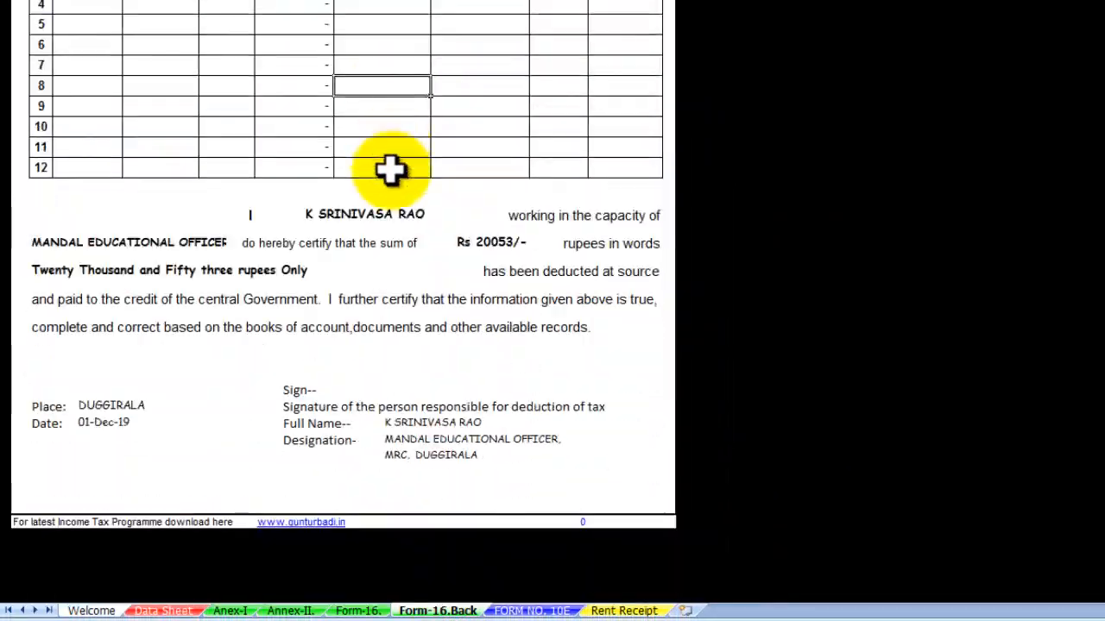
{"action": "scroll", "coordinate": [449, 435], "scroll_direction": "up", "scroll_amount": 3}
Examine Form No. 10E, covering the rule 21A particulars, the verification, the Annexure-I arrears or advance salary items and Table "A".
{"action": "left_click", "coordinate": [532, 610]}
{"action": "scroll", "coordinate": [367, 138], "scroll_direction": "up", "scroll_amount": 1}
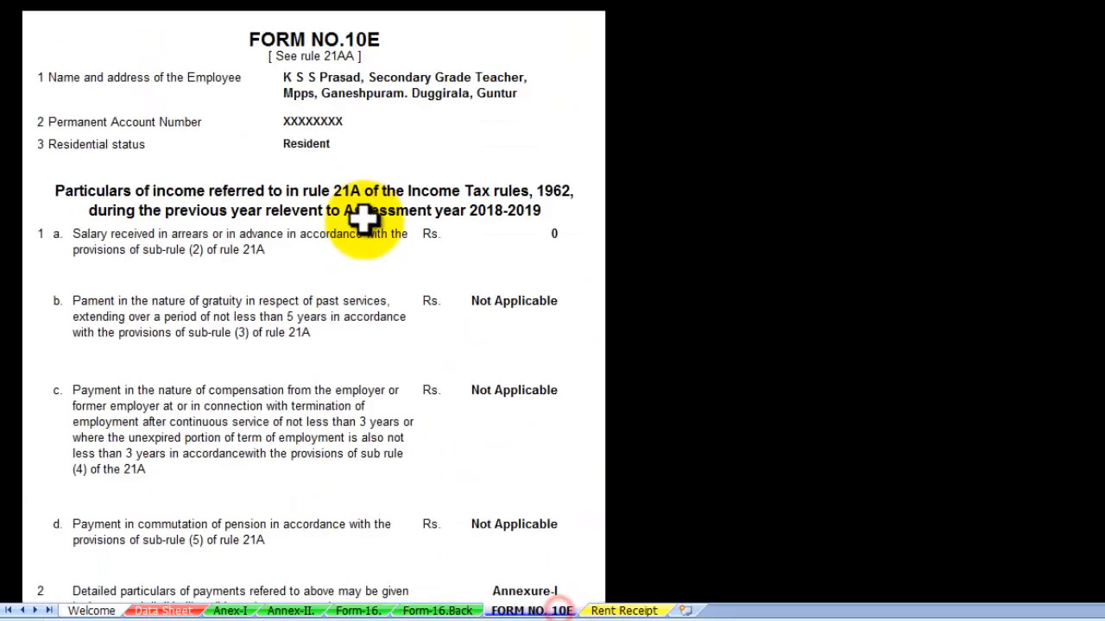
{"action": "scroll", "coordinate": [394, 160], "scroll_direction": "down", "scroll_amount": 10}
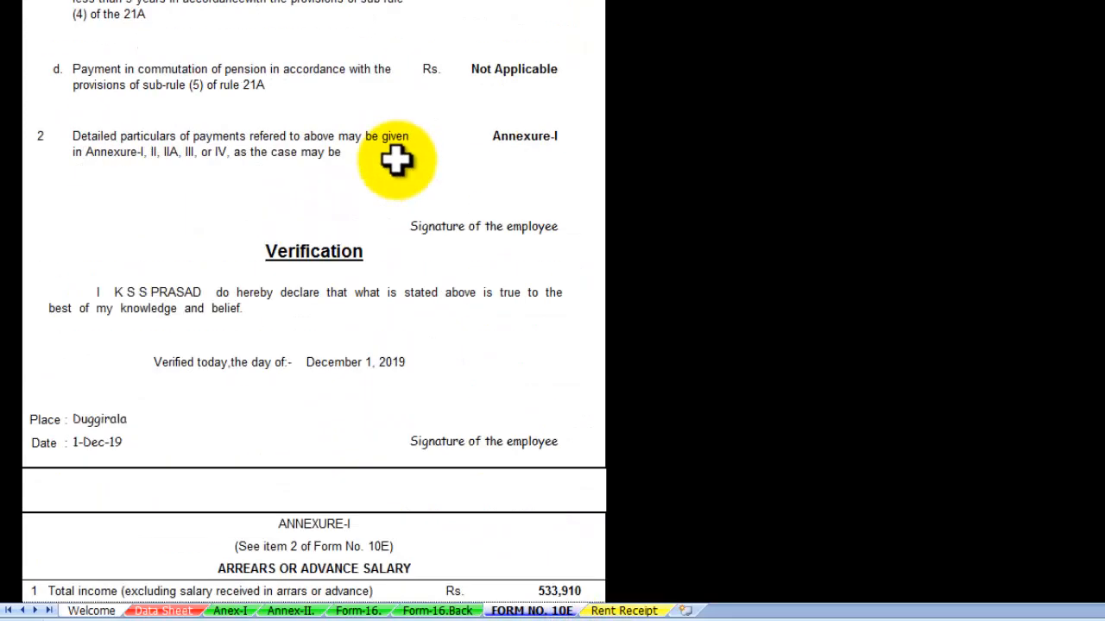
{"action": "scroll", "coordinate": [397, 159], "scroll_direction": "down", "scroll_amount": 1}
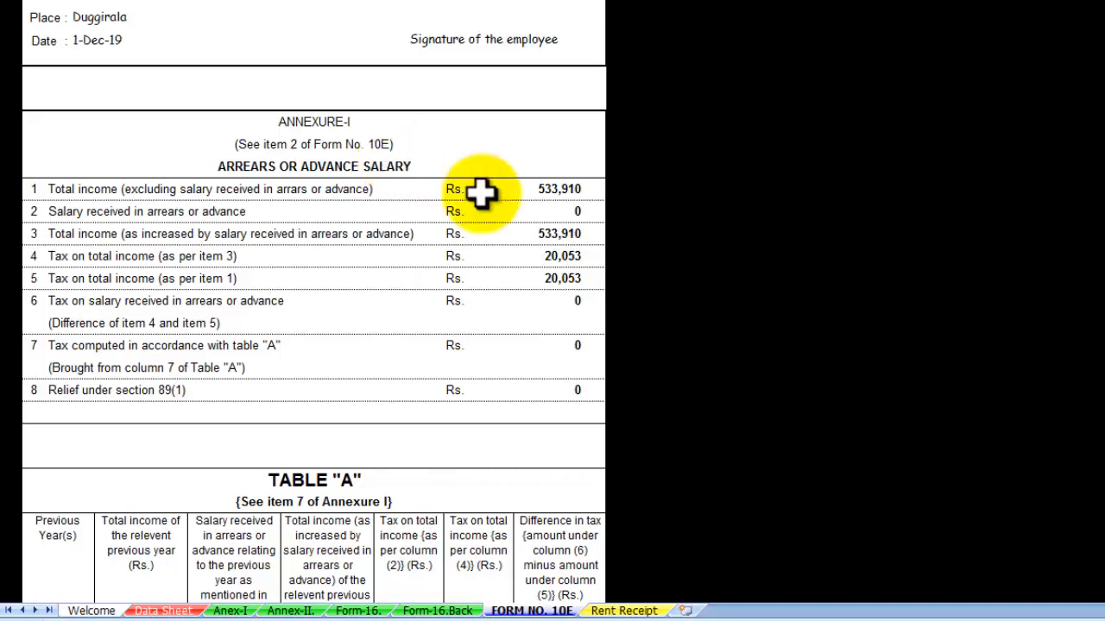
{"action": "scroll", "coordinate": [468, 213], "scroll_direction": "down", "scroll_amount": 6}
{"action": "scroll", "coordinate": [459, 216], "scroll_direction": "up", "scroll_amount": 6}
{"action": "scroll", "coordinate": [461, 217], "scroll_direction": "up", "scroll_amount": 10}
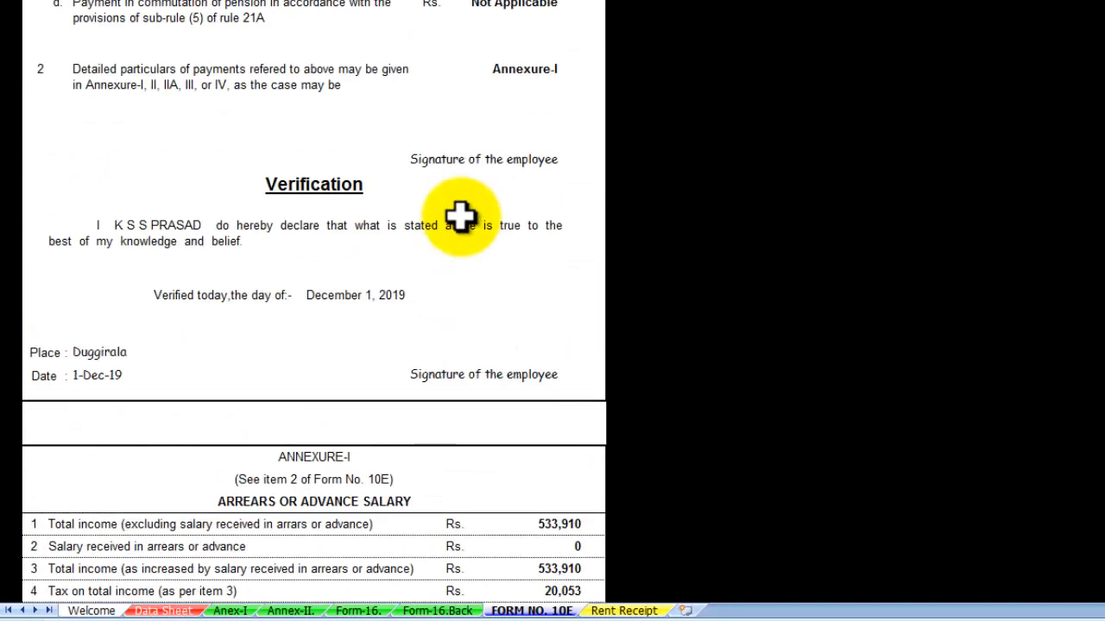
Inspect the house rent receipt and its first Residence Address entry line, and return to the beginning of the Data Sheet.
{"action": "left_click", "coordinate": [642, 609]}
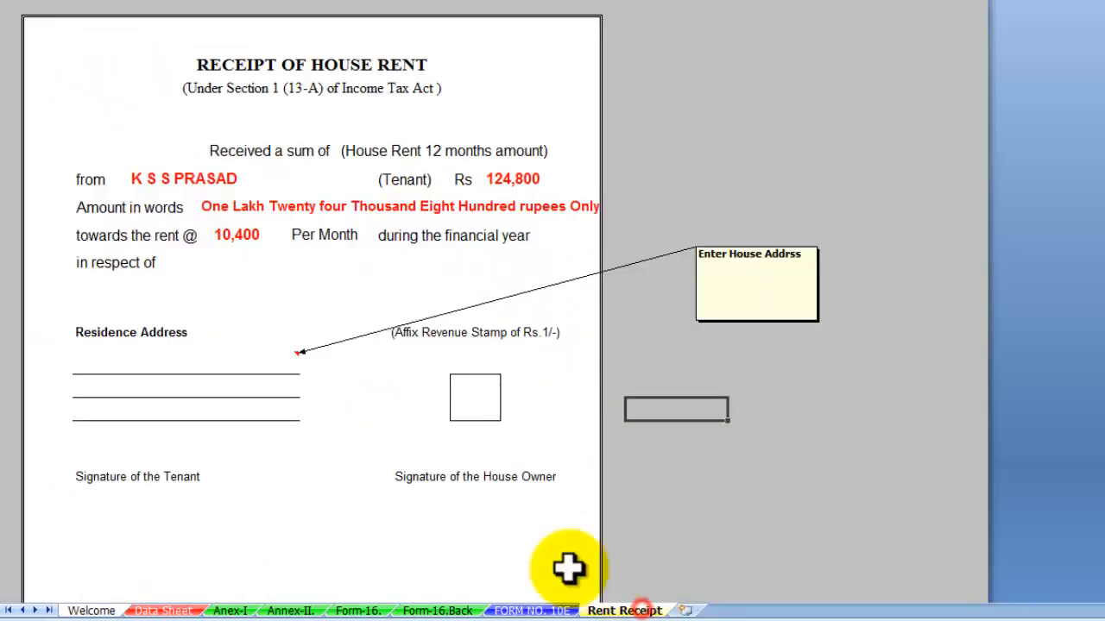
{"action": "scroll", "coordinate": [461, 239], "scroll_direction": "down", "scroll_amount": 5}
{"action": "scroll", "coordinate": [459, 240], "scroll_direction": "up", "scroll_amount": 4}
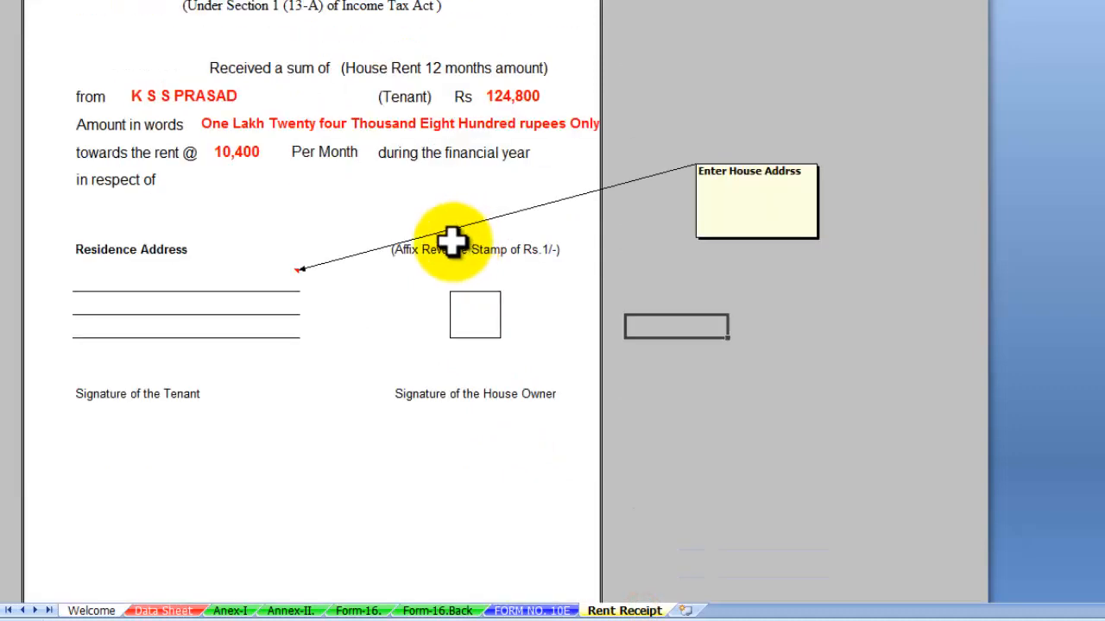
{"action": "left_click", "coordinate": [180, 278]}
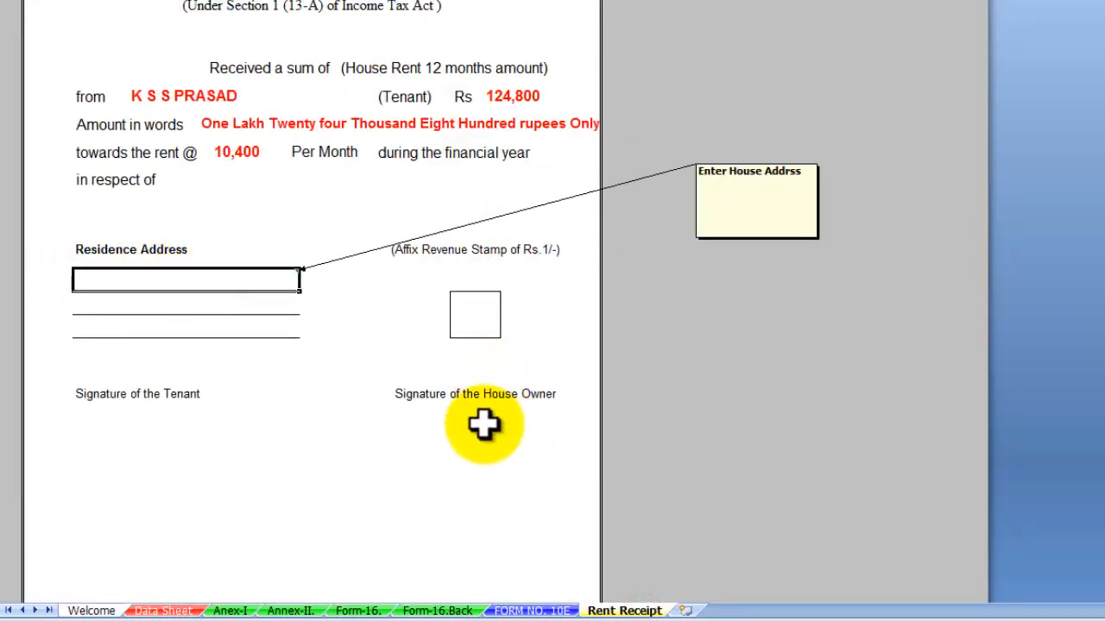
{"action": "left_click", "coordinate": [164, 610]}
{"action": "scroll", "coordinate": [337, 367], "scroll_direction": "up", "scroll_amount": 7}
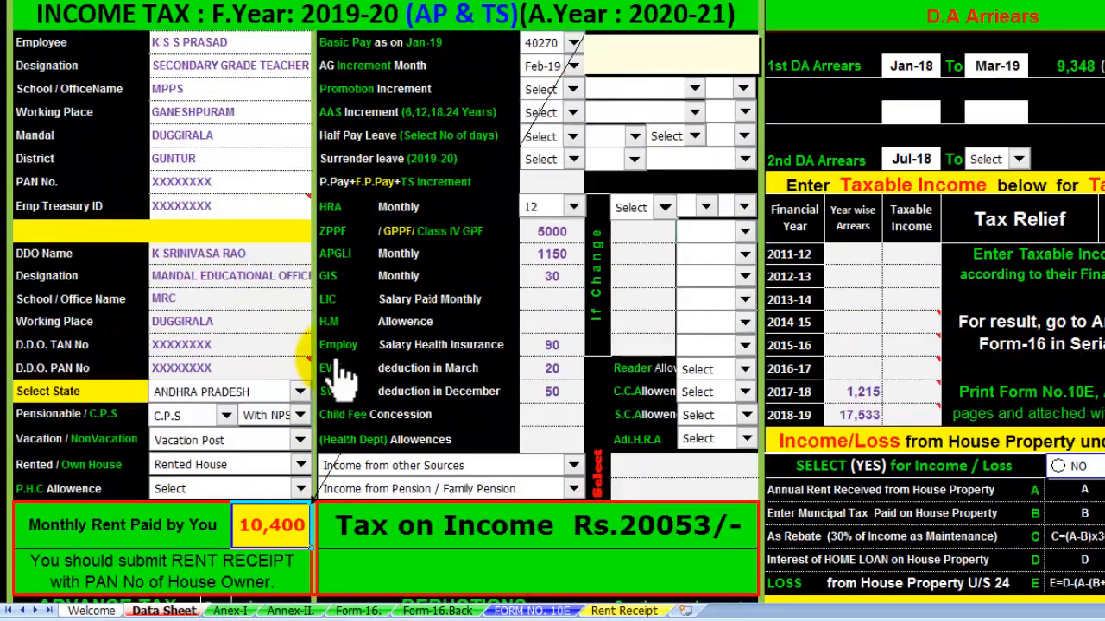